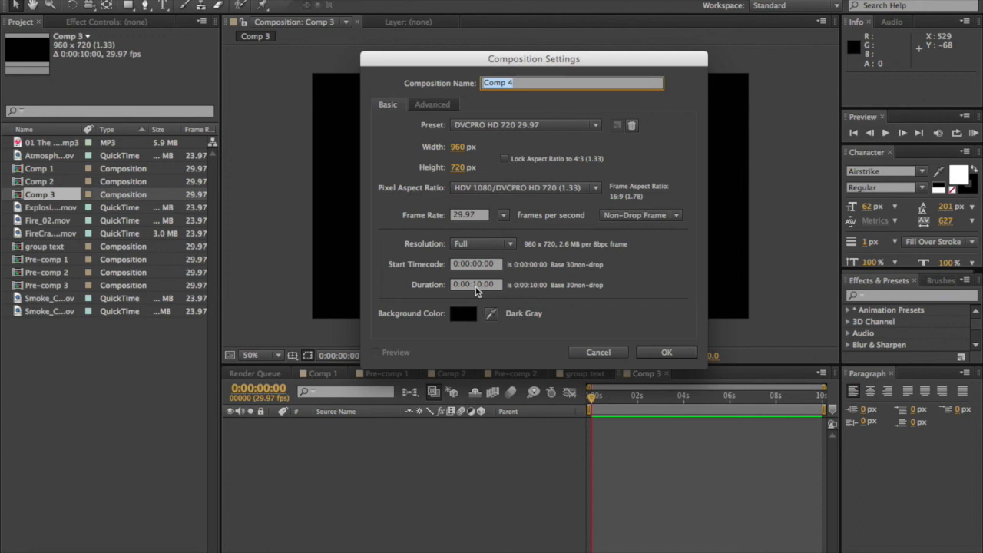
# - Create the 10-second composition Comp 4 with the DVCPRO HD 720 29.97 preset and add the text WELCOME
pyautogui.click(662, 353)
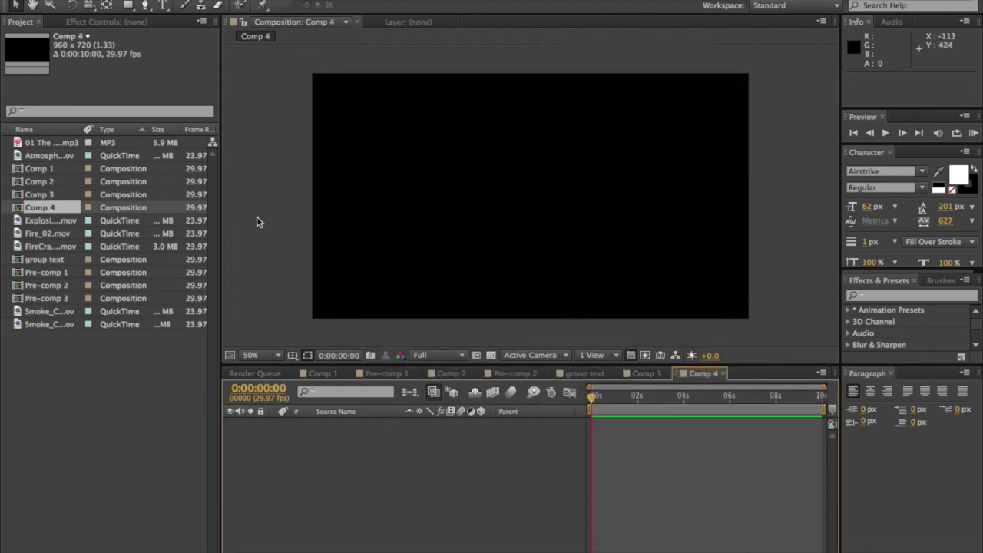
pyautogui.click(163, 6)
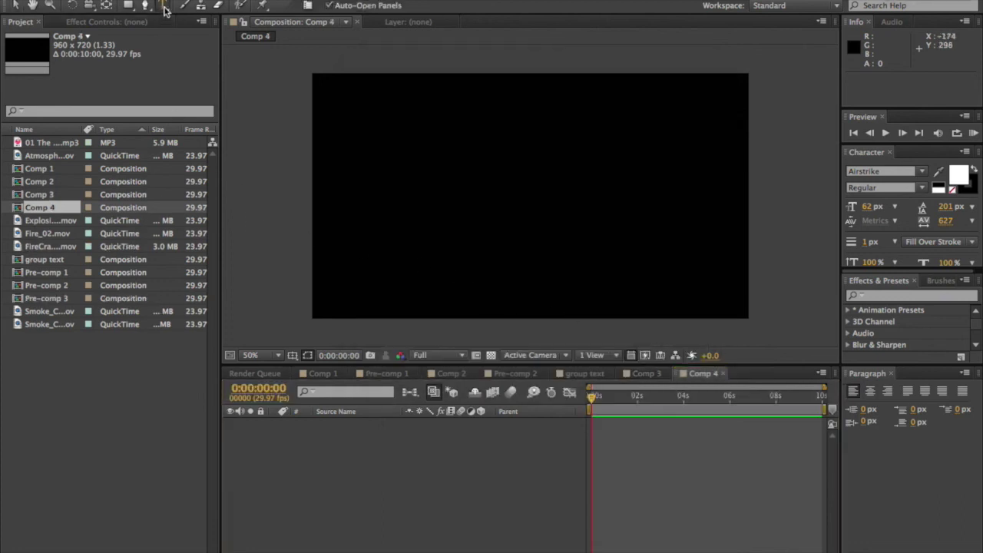
pyautogui.click(441, 175)
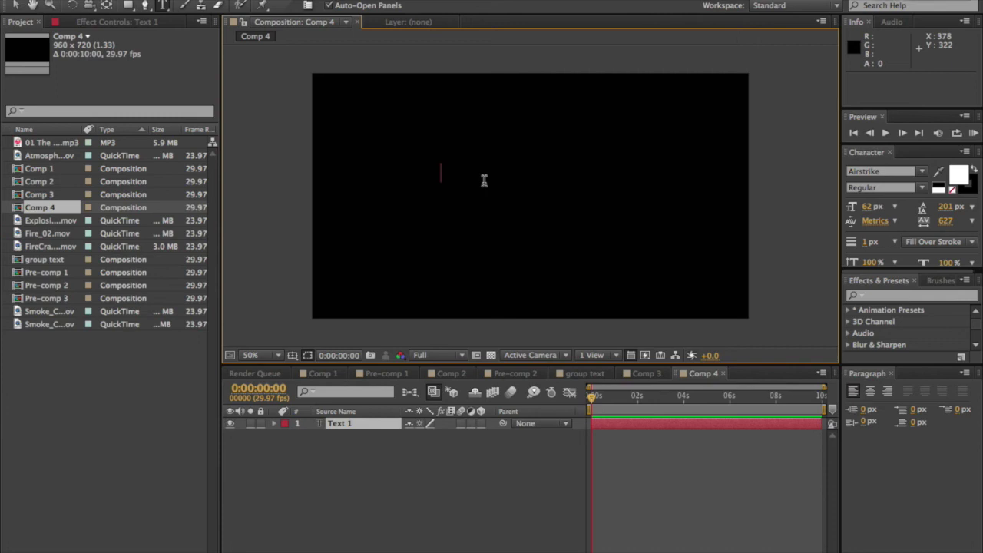
pyautogui.write('WELCOME')
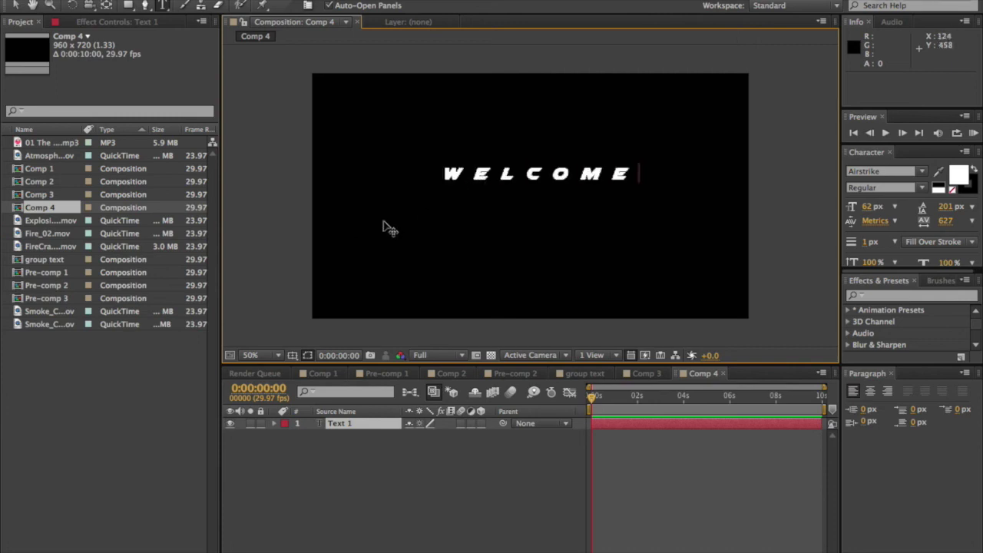
pyautogui.click(16, 4)
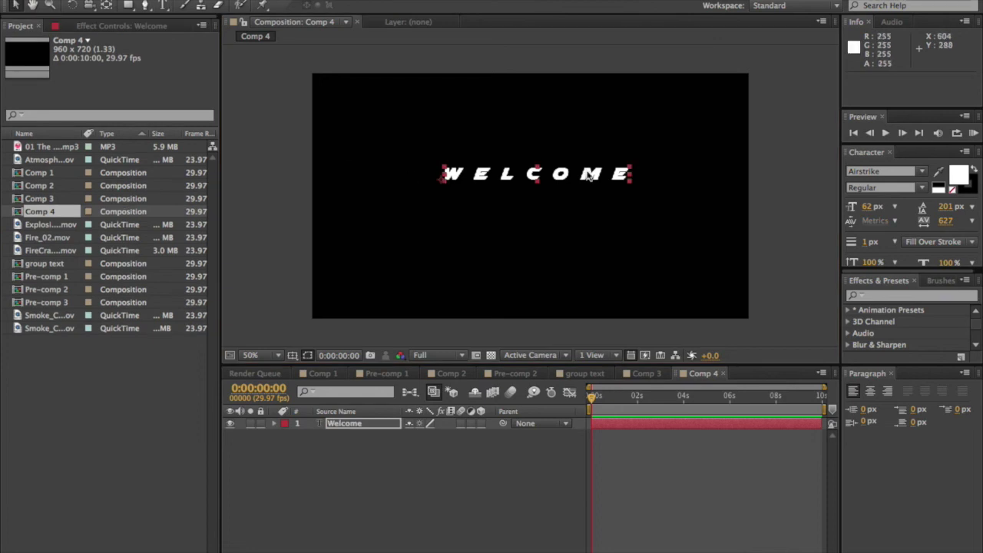
# - Colour the WELCOME text red (FF0000) and set its font size to 95 px
pyautogui.click(959, 180)
pyautogui.moveTo(753, 149); pyautogui.dragTo(791, 74)
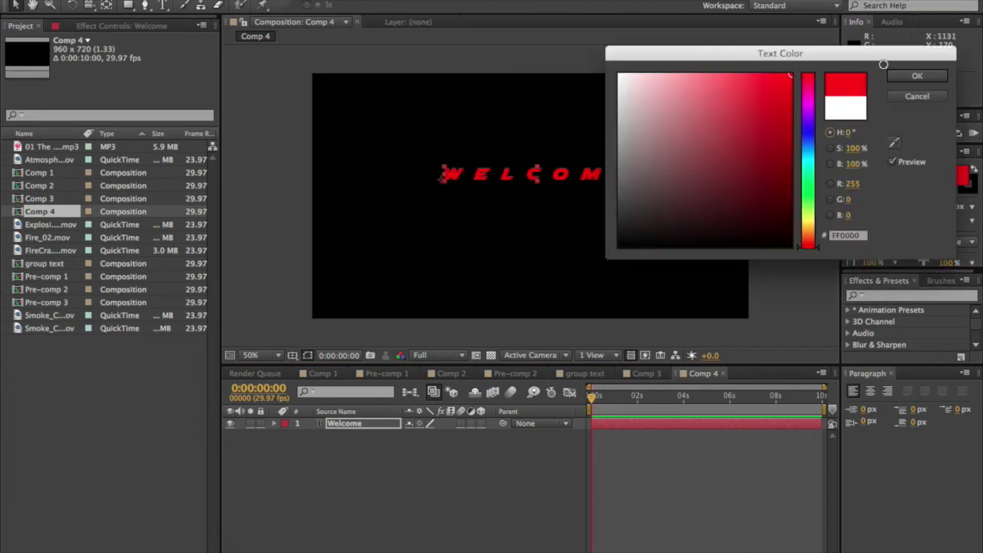
pyautogui.click(917, 75)
pyautogui.moveTo(872, 205); pyautogui.dragTo(902, 206)
# - Reposition the enlarged WELCOME text to about 225, 346 and reveal the layer's Transform properties
pyautogui.moveTo(670, 186); pyautogui.dragTo(650, 209)
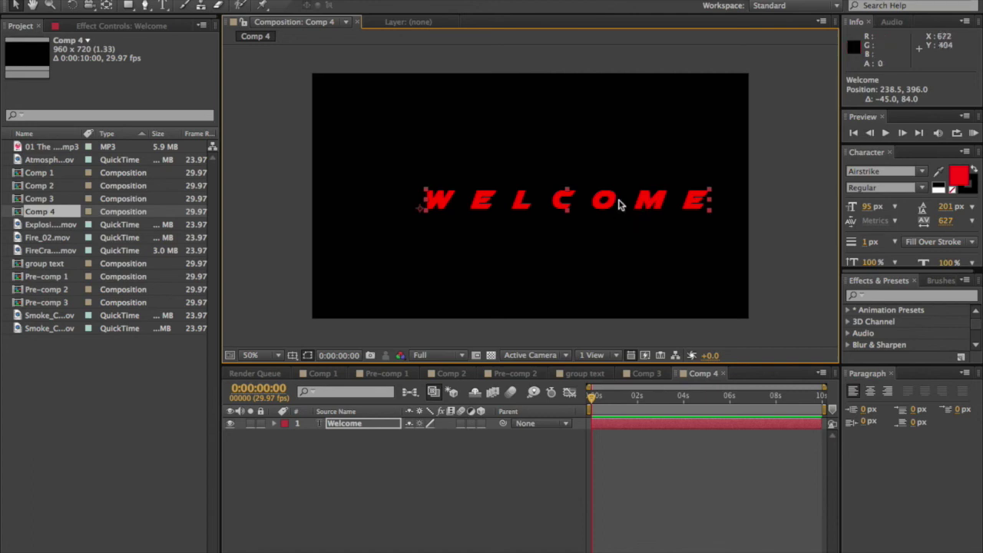
pyautogui.moveTo(657, 207); pyautogui.dragTo(651, 188)
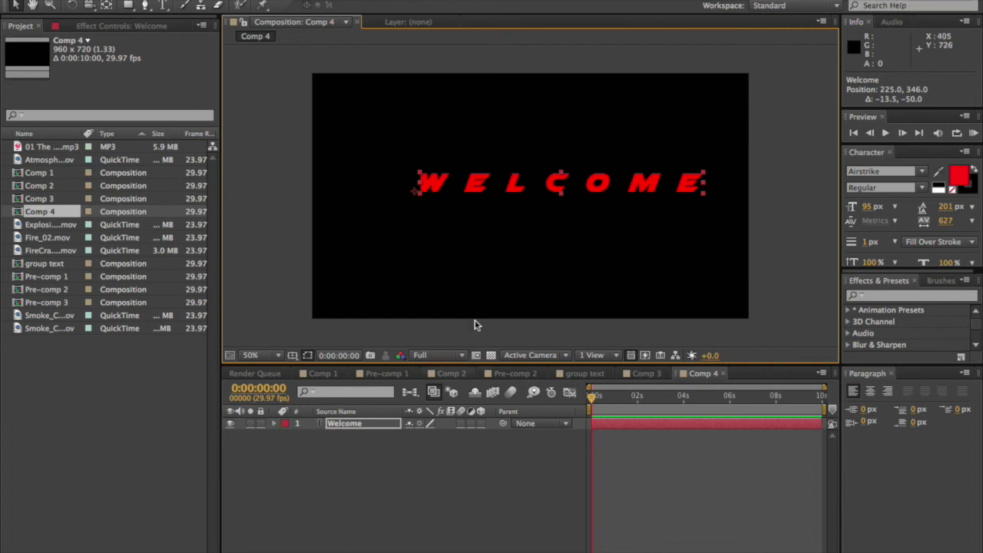
pyautogui.click(274, 425)
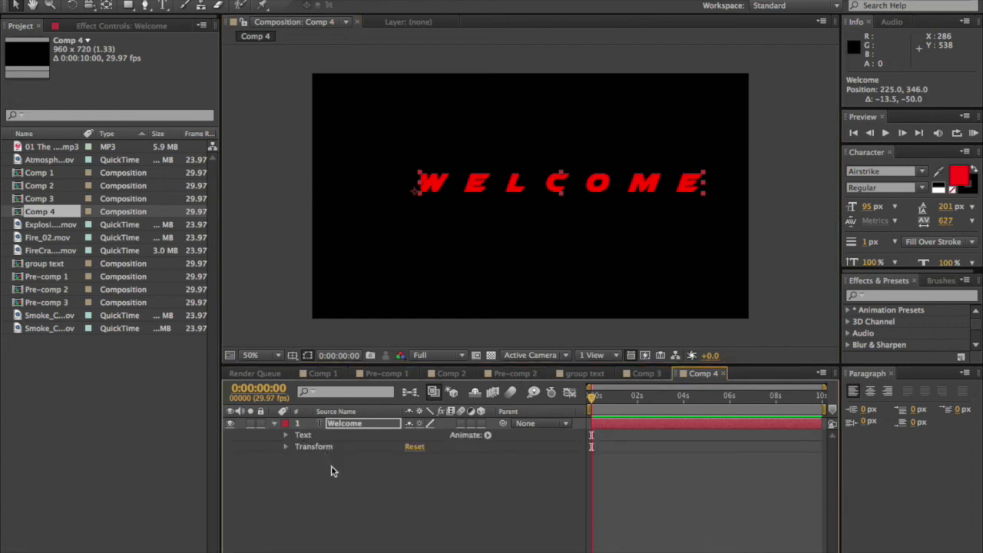
pyautogui.click(285, 447)
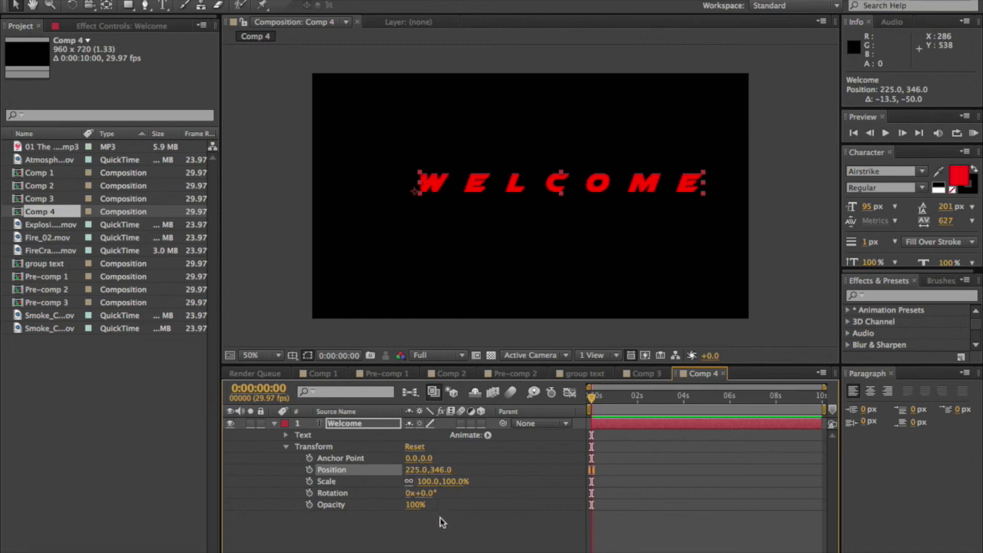
# - Try several placements of the WELCOME text within the frame, ending at a Position of 144, 291
pyautogui.click(606, 182)
pyautogui.moveTo(607, 183); pyautogui.dragTo(566, 185)
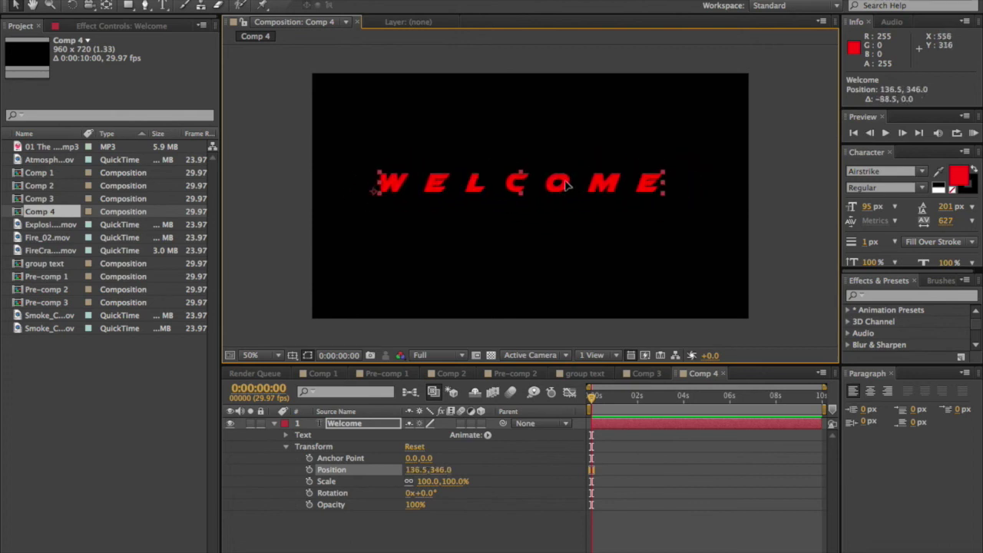
pyautogui.moveTo(516, 188); pyautogui.dragTo(537, 188)
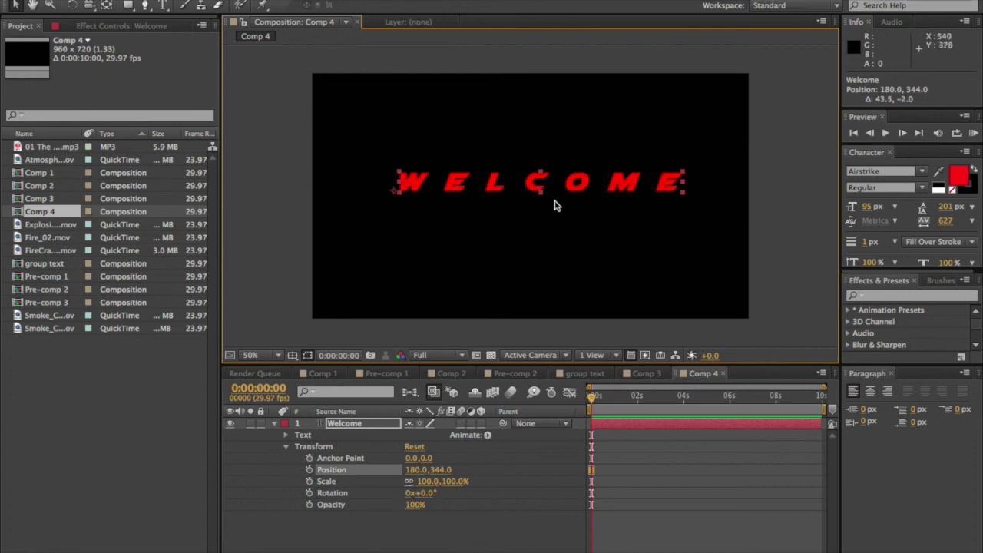
pyautogui.moveTo(522, 187); pyautogui.dragTo(497, 155)
pyautogui.moveTo(421, 469); pyautogui.dragTo(478, 469)
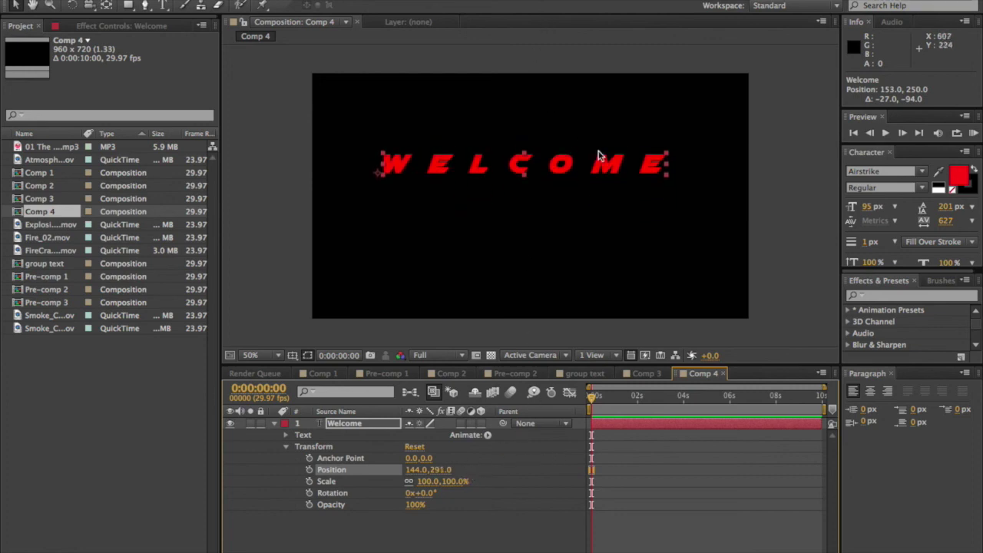
# - Keyframe the WELCOME text's Position from -652.5, 441, just outside the frame, at 0:00:00:00 to 163.5, 435 at 0:00:01:29
pyautogui.moveTo(590, 176); pyautogui.dragTo(255, 221)
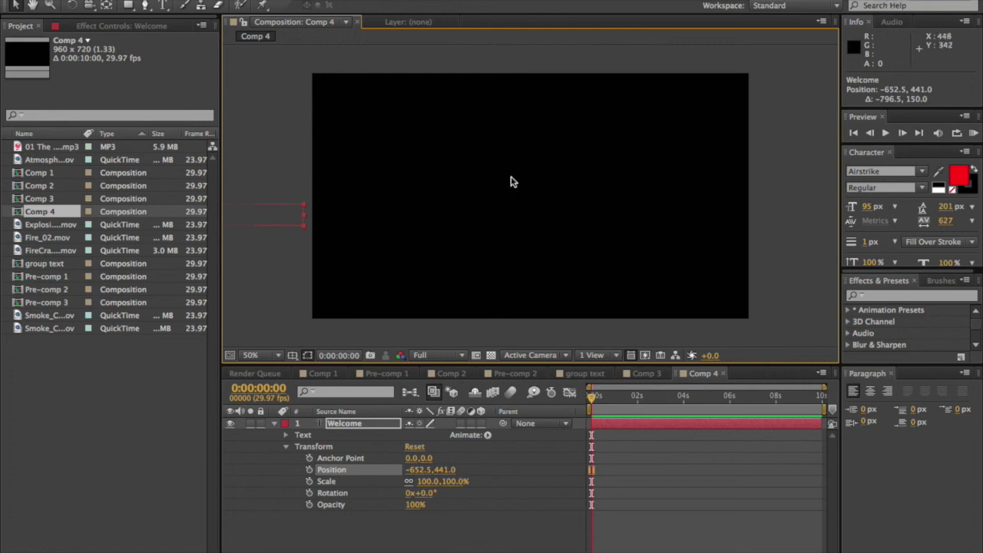
pyautogui.click(310, 471)
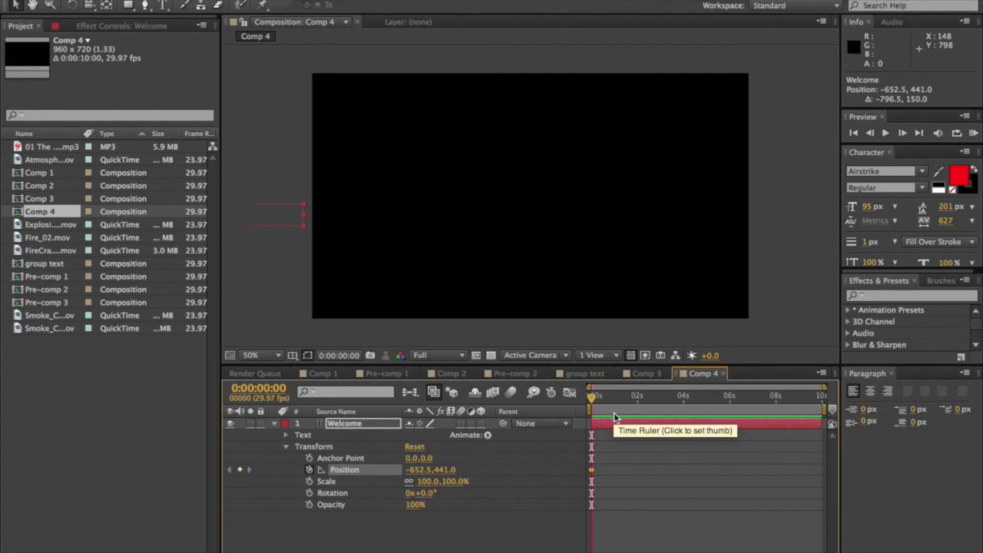
pyautogui.moveTo(593, 398); pyautogui.dragTo(636, 399)
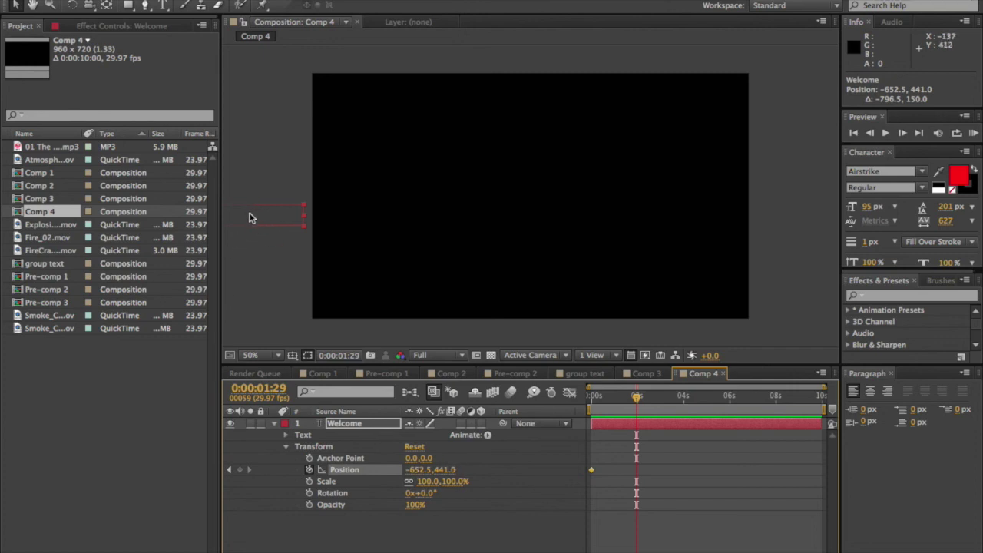
pyautogui.moveTo(247, 219); pyautogui.dragTo(622, 220)
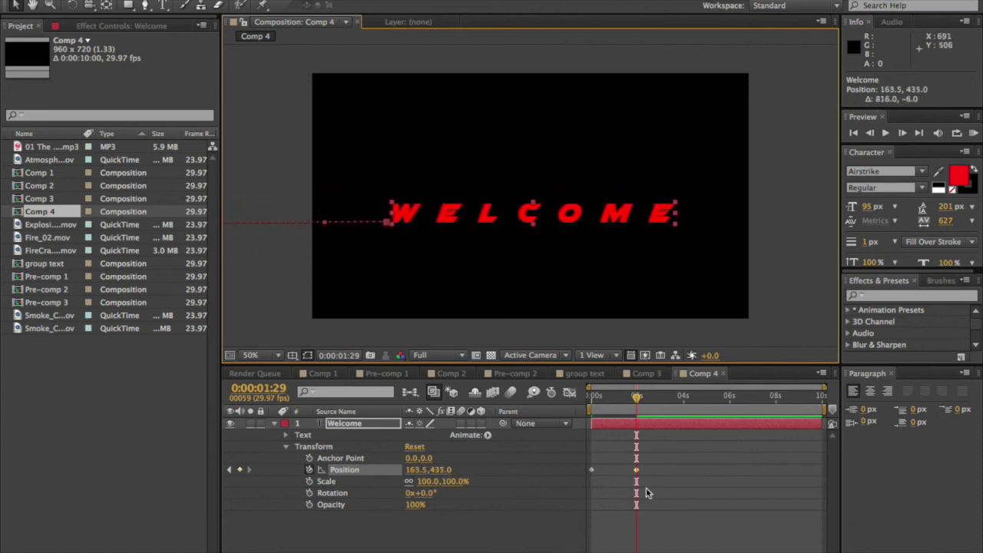
# - Play the slide-in animation of the WELCOME text from the start of the composition
pyautogui.moveTo(635, 401); pyautogui.dragTo(589, 414)
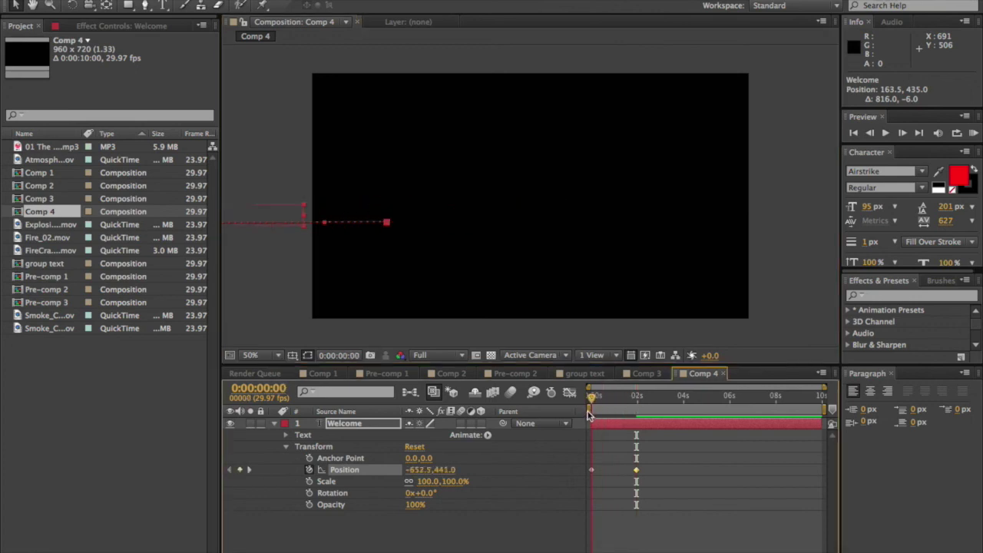
pyautogui.press('space')
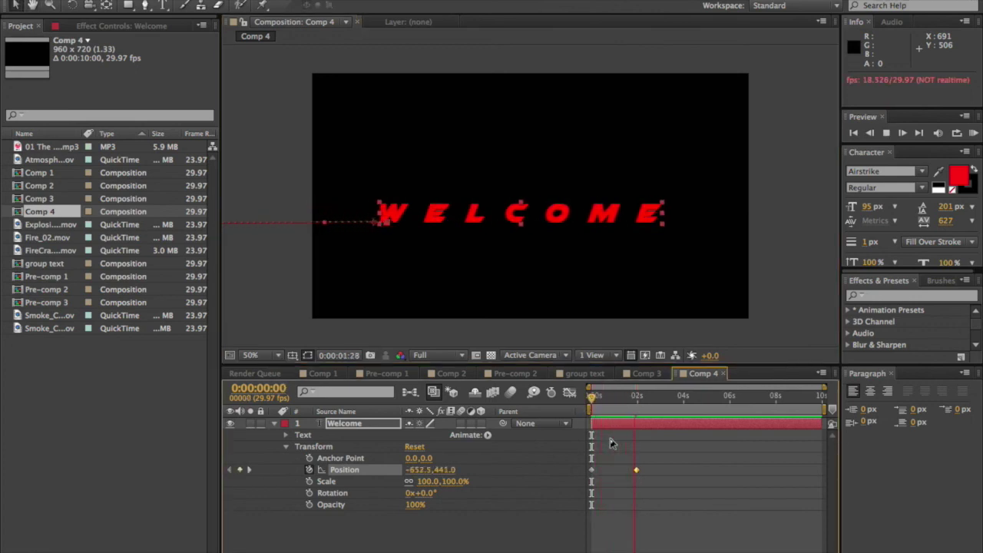
pyautogui.press('space')
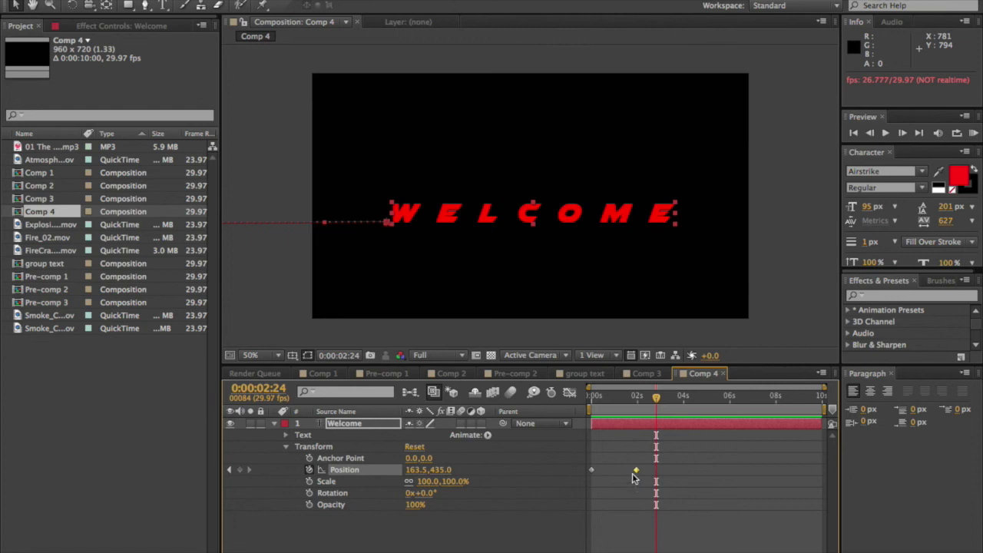
# - Speed up the slide-in by moving the second Position keyframe to 0:00:00:23, and preview it from the start
pyautogui.moveTo(636, 470); pyautogui.dragTo(613, 474)
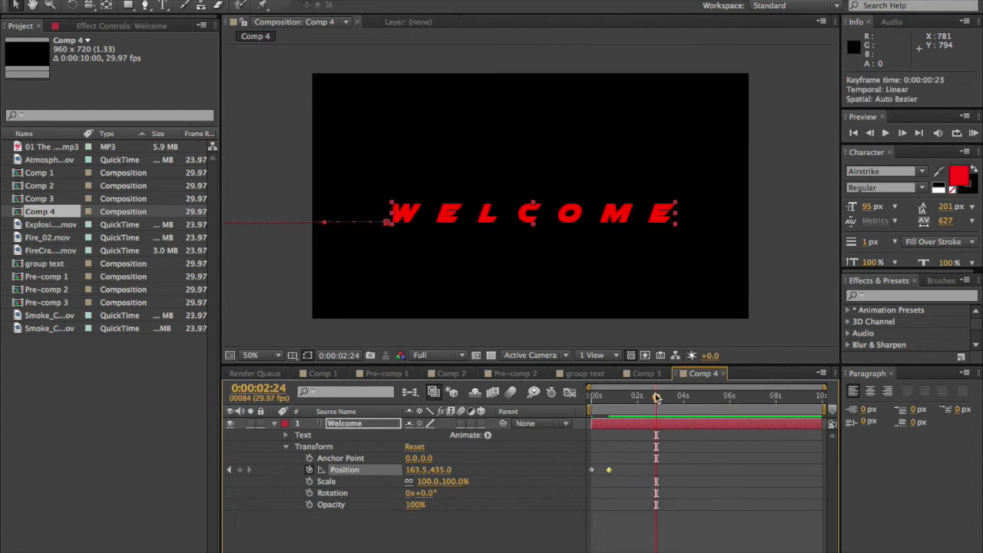
pyautogui.moveTo(638, 397); pyautogui.dragTo(614, 423)
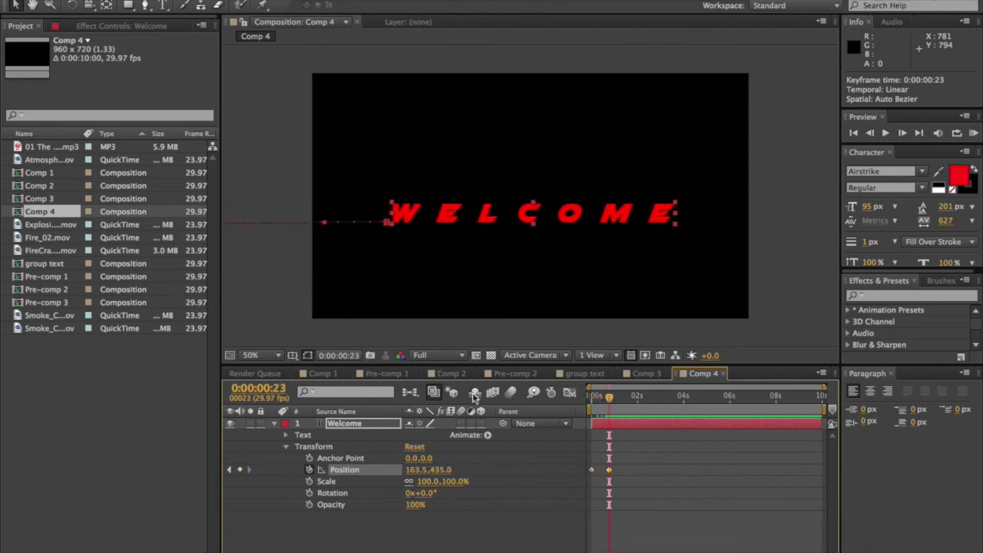
pyautogui.moveTo(608, 401); pyautogui.dragTo(591, 401)
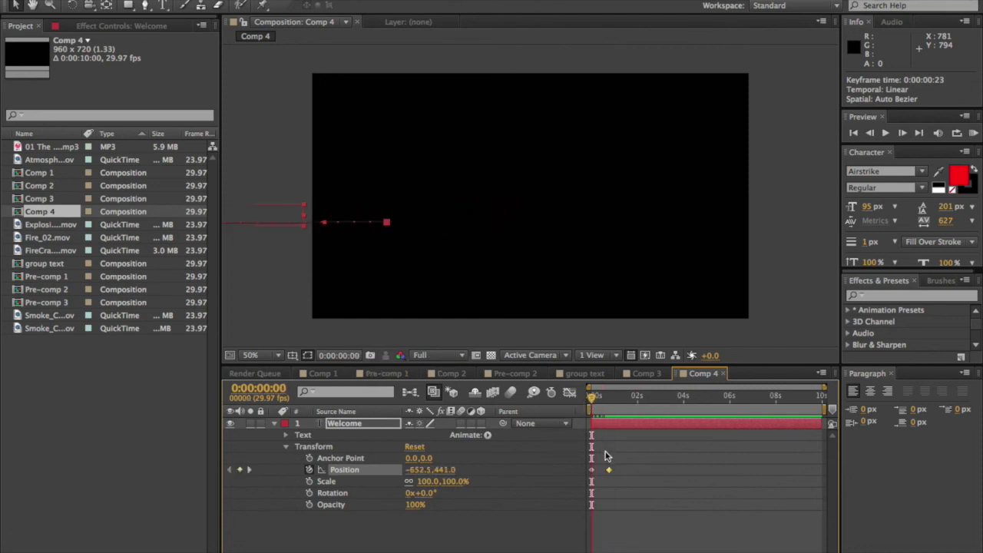
pyautogui.press('space')
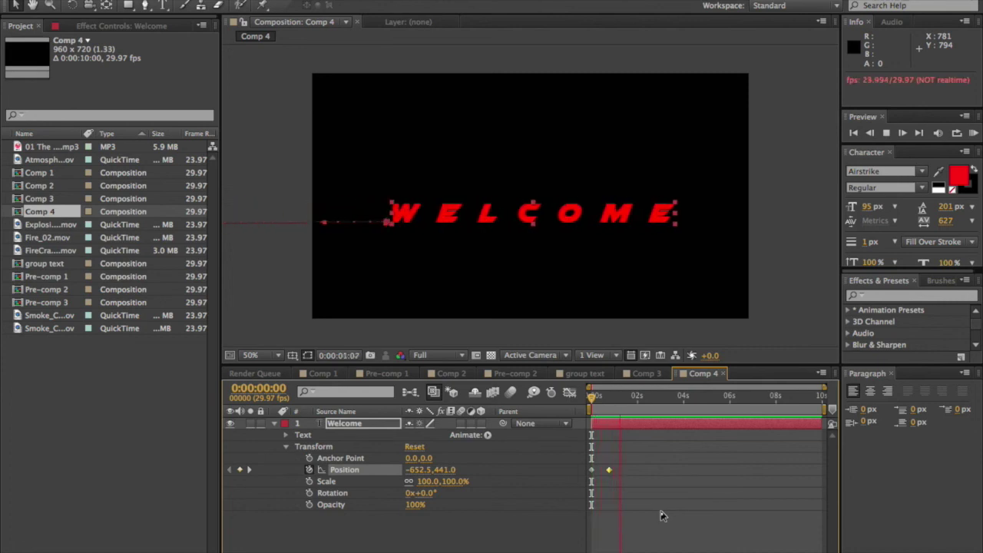
# - Add a third Position keyframe at 0:00:01:12 with the WELCOME text moved up to 292.5, 115, and scrub through the motion
pyautogui.click(648, 396)
pyautogui.moveTo(647, 402); pyautogui.dragTo(623, 424)
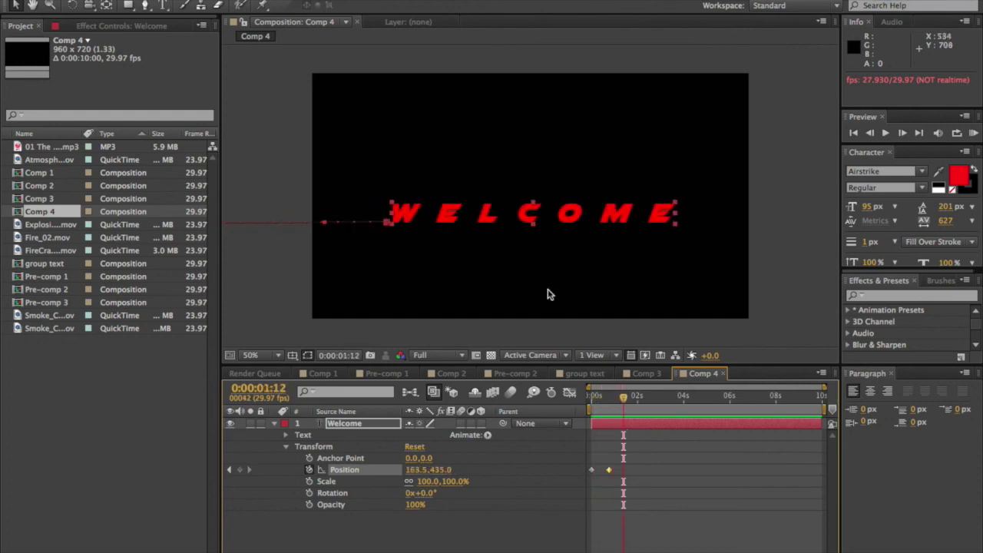
pyautogui.moveTo(588, 213); pyautogui.dragTo(641, 106)
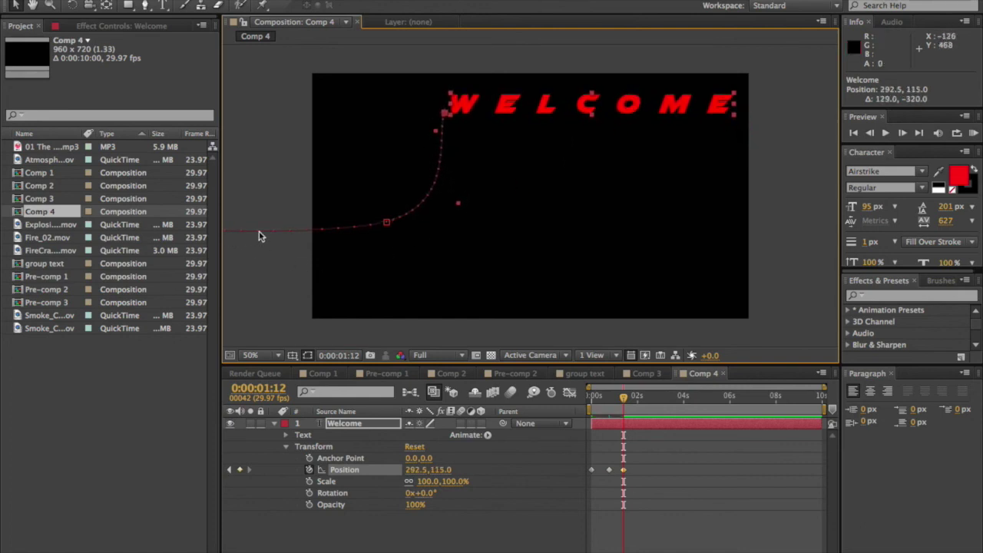
pyautogui.click(433, 196)
pyautogui.click(465, 99)
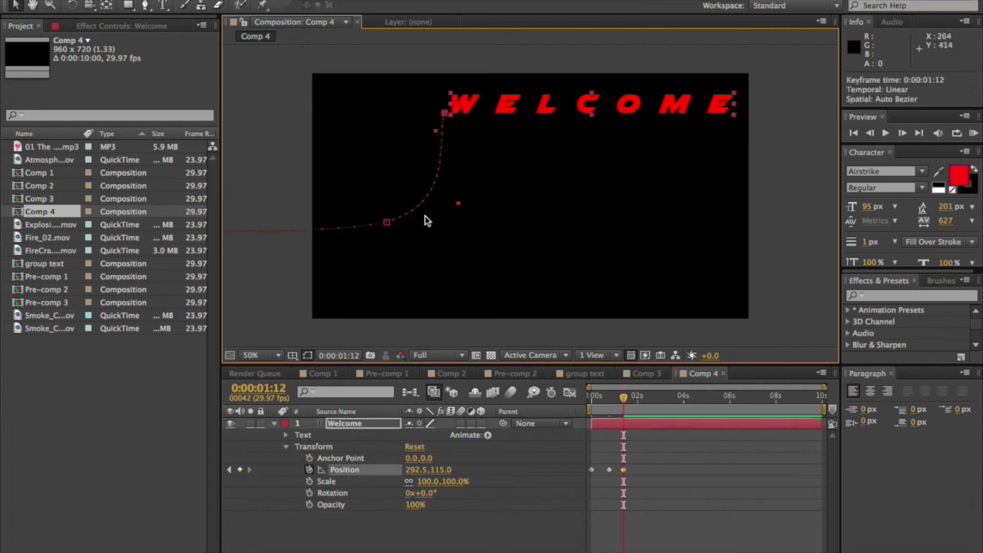
pyautogui.click(615, 407)
pyautogui.moveTo(615, 411); pyautogui.dragTo(638, 438)
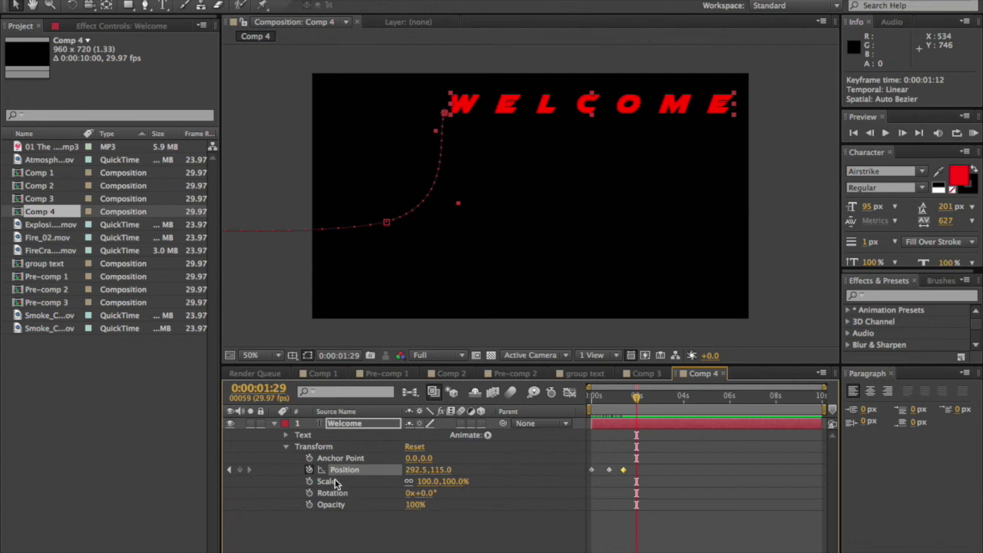
# - Keyframe the WELCOME layer's Scale from 77% at 0:00:00:00 to 99% at 0:00:01:13
pyautogui.moveTo(636, 397); pyautogui.dragTo(589, 413)
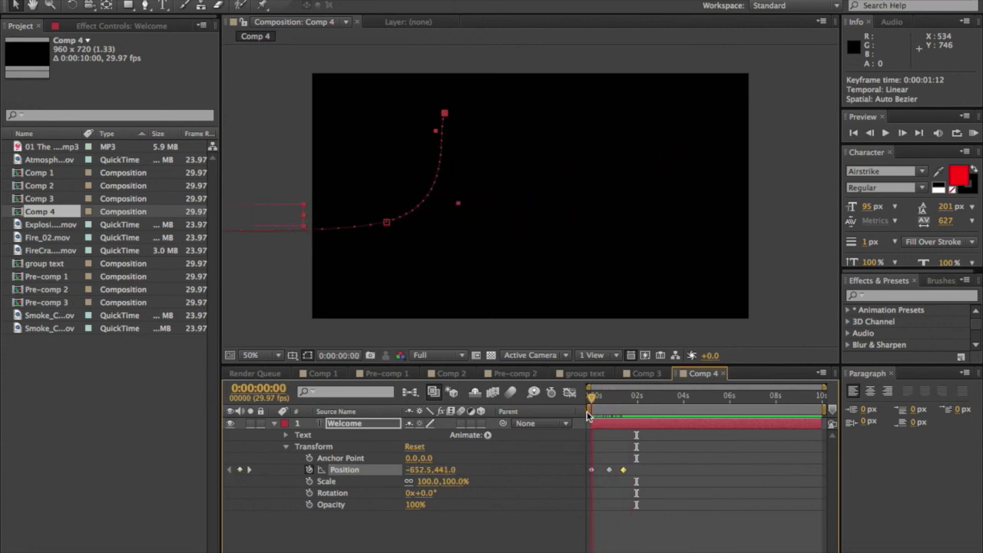
pyautogui.click(309, 481)
pyautogui.moveTo(427, 482); pyautogui.dragTo(418, 485)
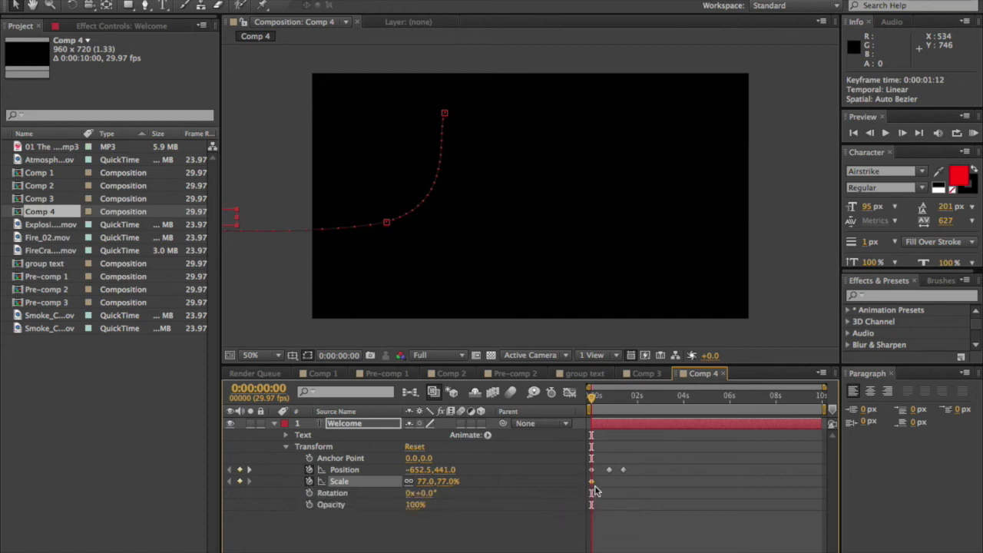
pyautogui.moveTo(593, 399); pyautogui.dragTo(624, 402)
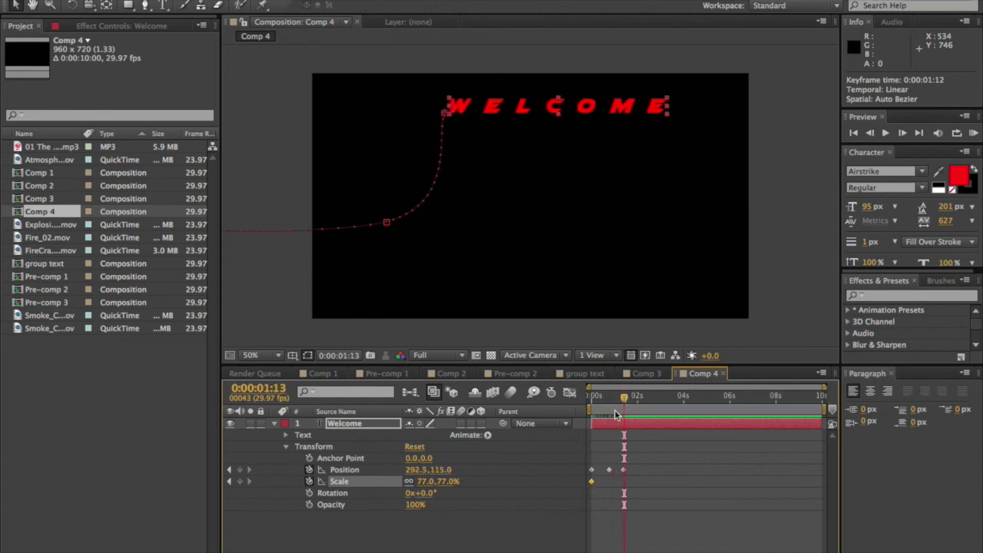
pyautogui.moveTo(437, 481); pyautogui.dragTo(498, 459)
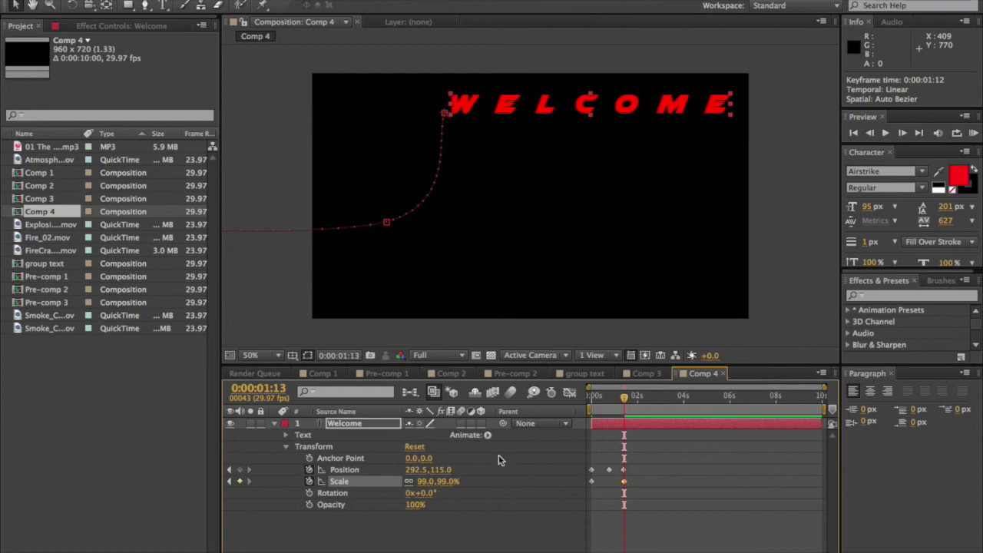
# - Keyframe the WELCOME layer's Rotation from 0° at 0:00:00:01 to 1x+1.0° at 0:00:01:13
pyautogui.moveTo(624, 405); pyautogui.dragTo(593, 435)
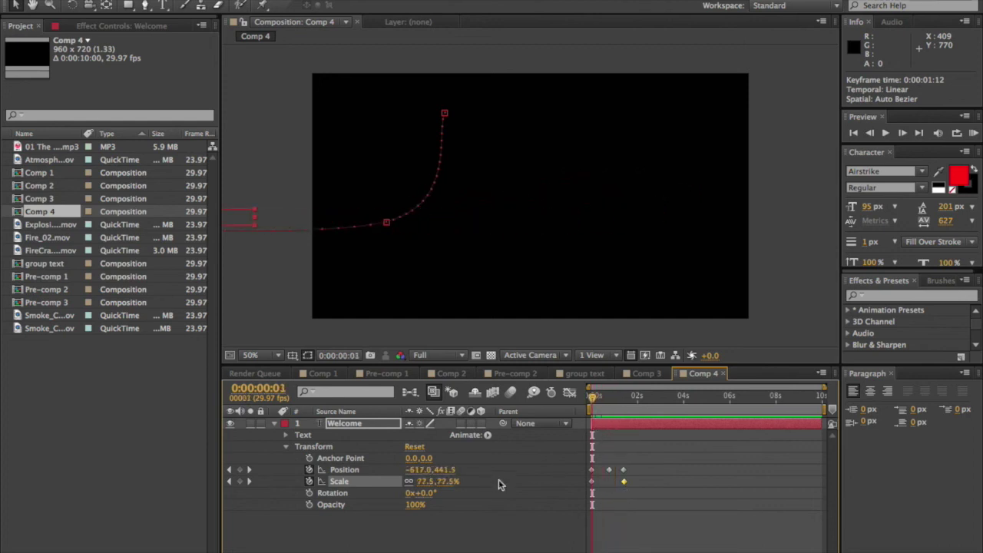
pyautogui.click(310, 493)
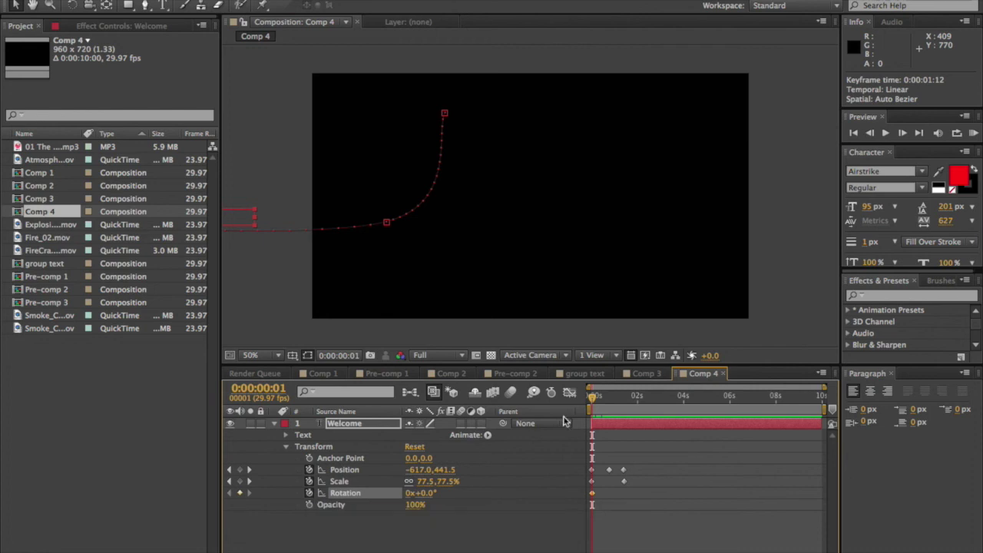
pyautogui.moveTo(593, 399); pyautogui.dragTo(624, 396)
pyautogui.moveTo(427, 494); pyautogui.dragTo(674, 493)
pyautogui.moveTo(616, 457); pyautogui.dragTo(630, 452)
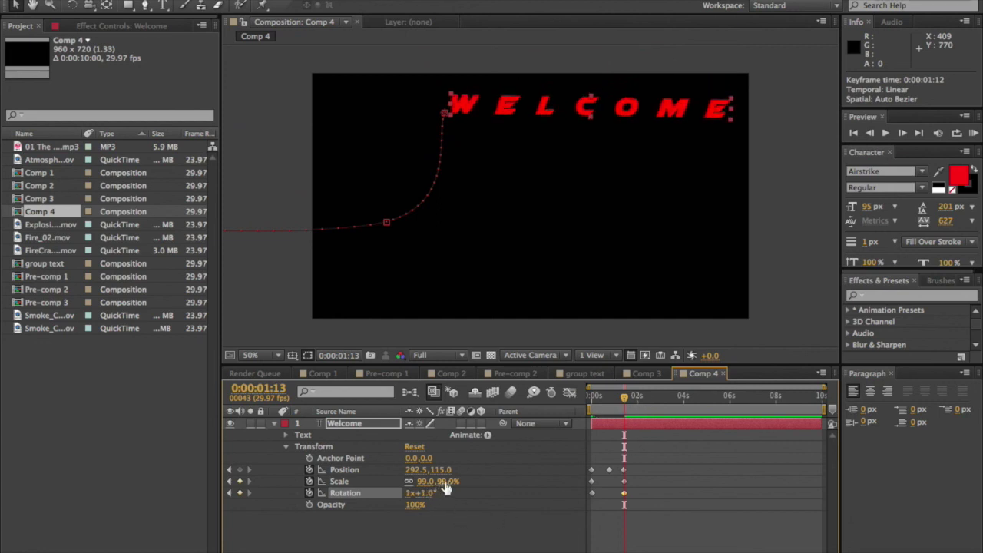
# - Set the WELCOME layer's Rotation keyframe at 0:00:01:13 to 0x+359.0°, keeping its Scale at 99%
pyautogui.moveTo(441, 481); pyautogui.dragTo(443, 490)
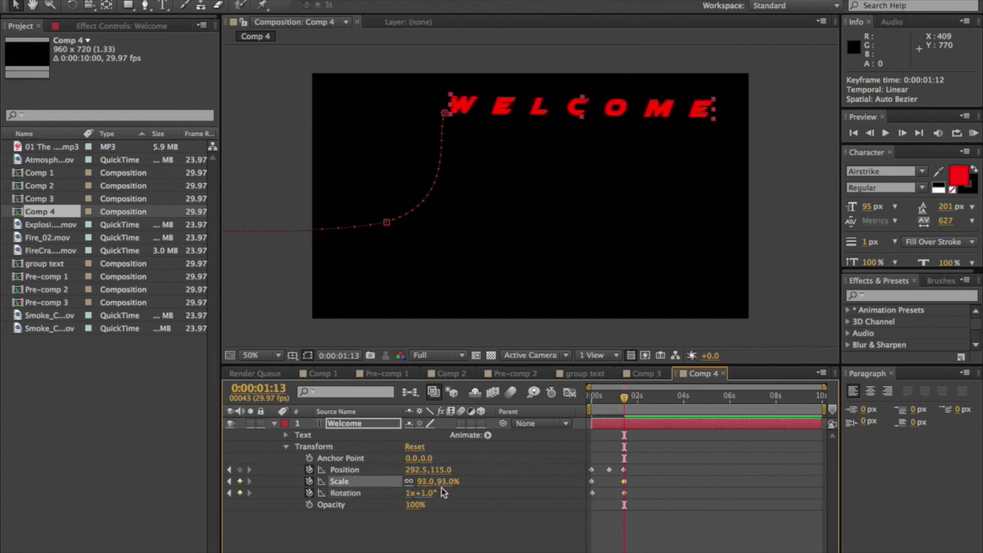
pyautogui.press('super+z')
pyautogui.moveTo(428, 493); pyautogui.dragTo(425, 493)
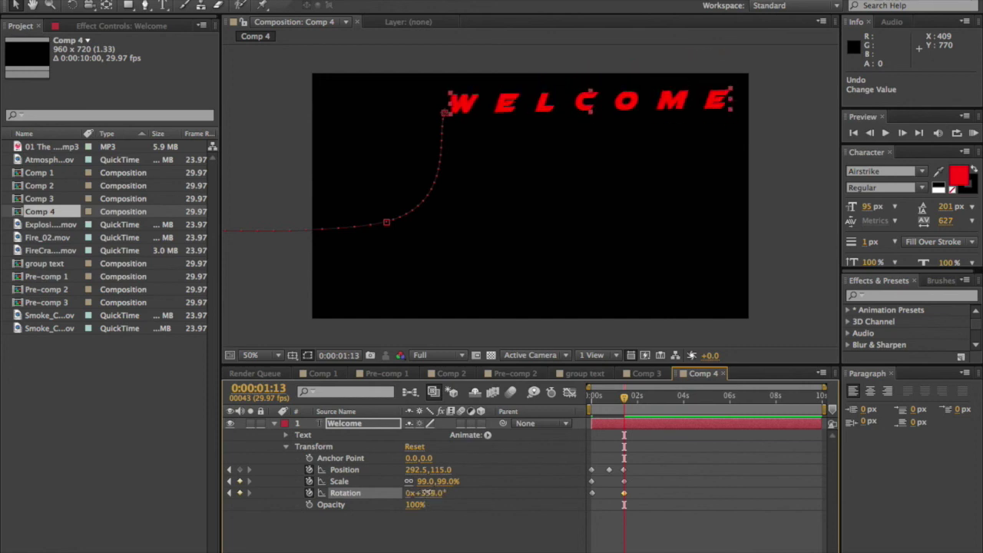
pyautogui.moveTo(626, 402)
pyautogui.mouseDown()
pyautogui.moveTo(585, 407)
pyautogui.moveTo(636, 405)
pyautogui.mouseUp()
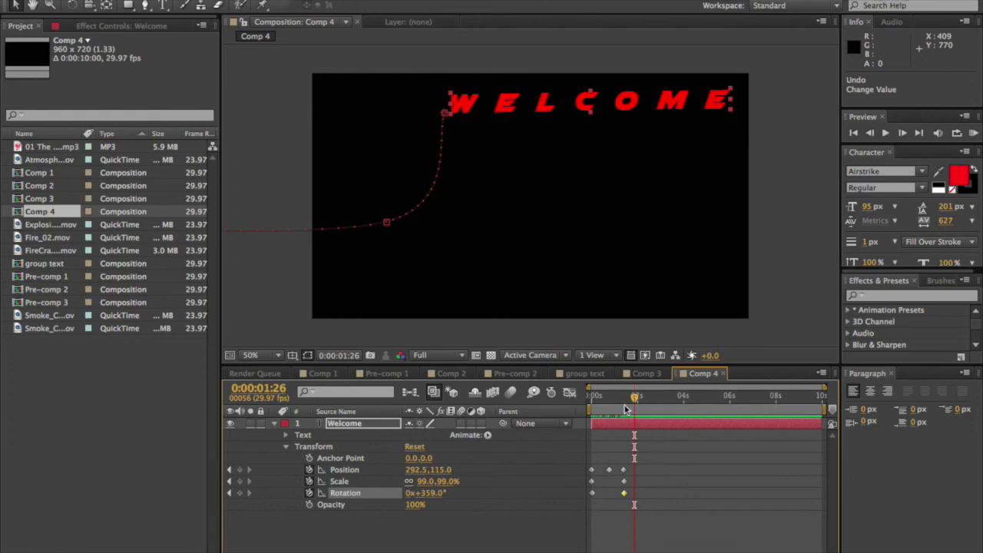
# - Keyframe the WELCOME layer's Opacity from 0% at 0:00:00:00 to 99% at 0:00:01:13, and collapse the layer's properties
pyautogui.moveTo(635, 398); pyautogui.dragTo(586, 411)
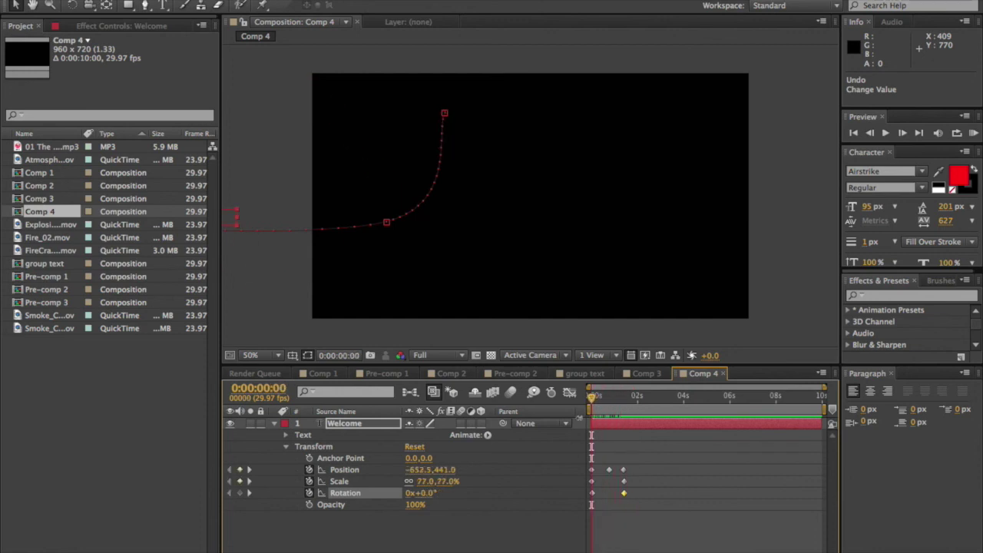
pyautogui.click(309, 505)
pyautogui.moveTo(415, 505); pyautogui.dragTo(341, 521)
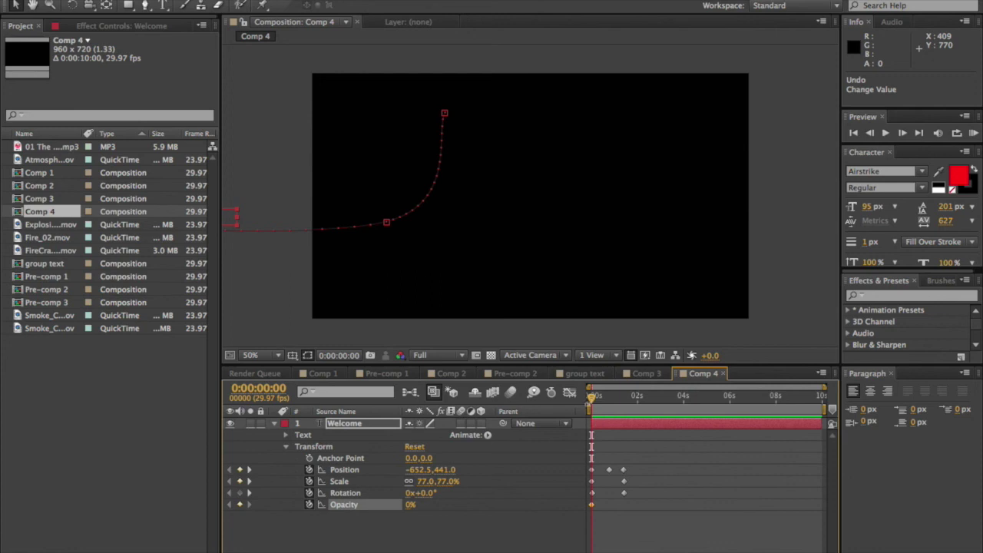
pyautogui.moveTo(592, 398); pyautogui.dragTo(624, 401)
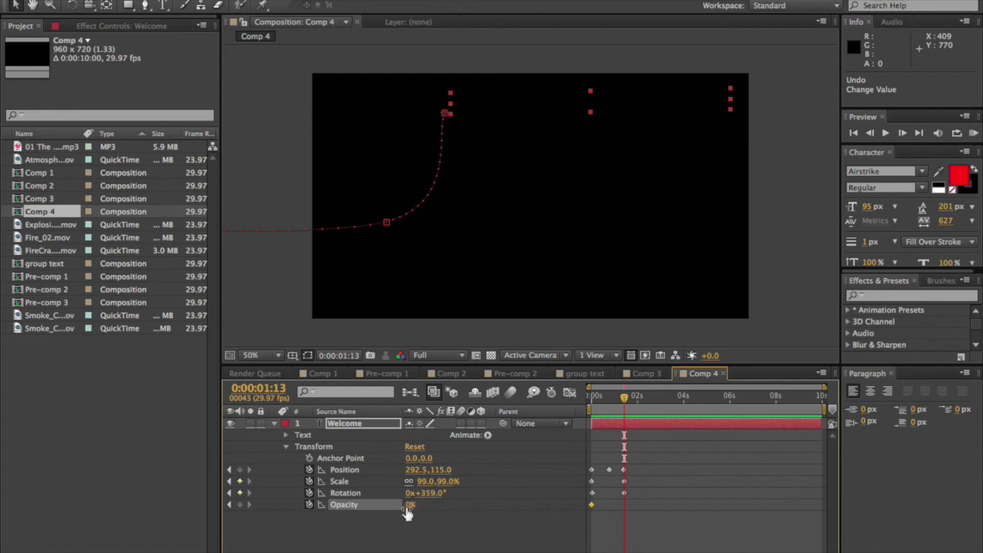
pyautogui.moveTo(409, 505); pyautogui.dragTo(527, 510)
pyautogui.click(592, 506)
pyautogui.moveTo(625, 415)
pyautogui.mouseDown()
pyautogui.moveTo(595, 419)
pyautogui.moveTo(644, 414)
pyautogui.moveTo(593, 428)
pyautogui.moveTo(624, 418)
pyautogui.mouseUp()
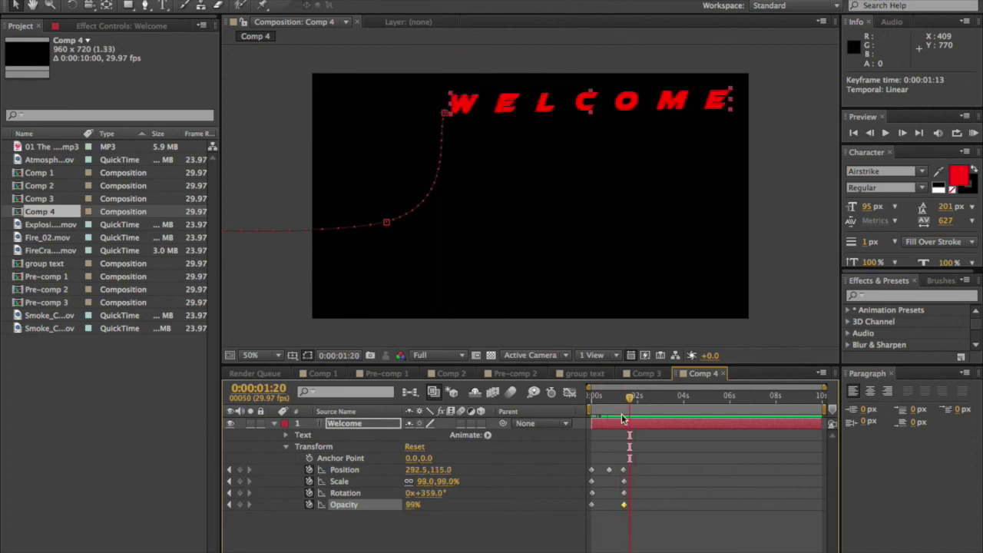
pyautogui.click(274, 425)
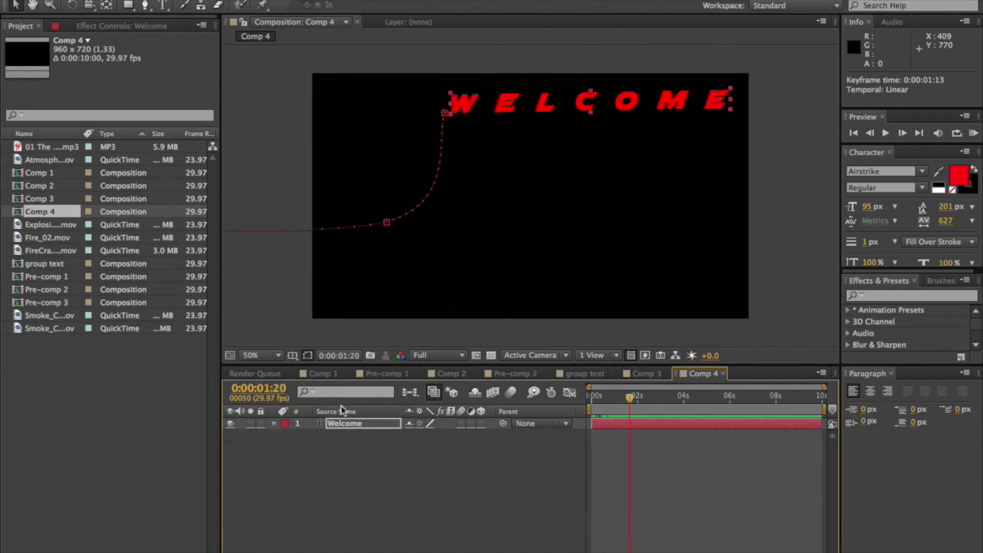
# - Add a second text layer reading M2DGD3 below WELCOME in the lower middle of the composition
pyautogui.click(163, 6)
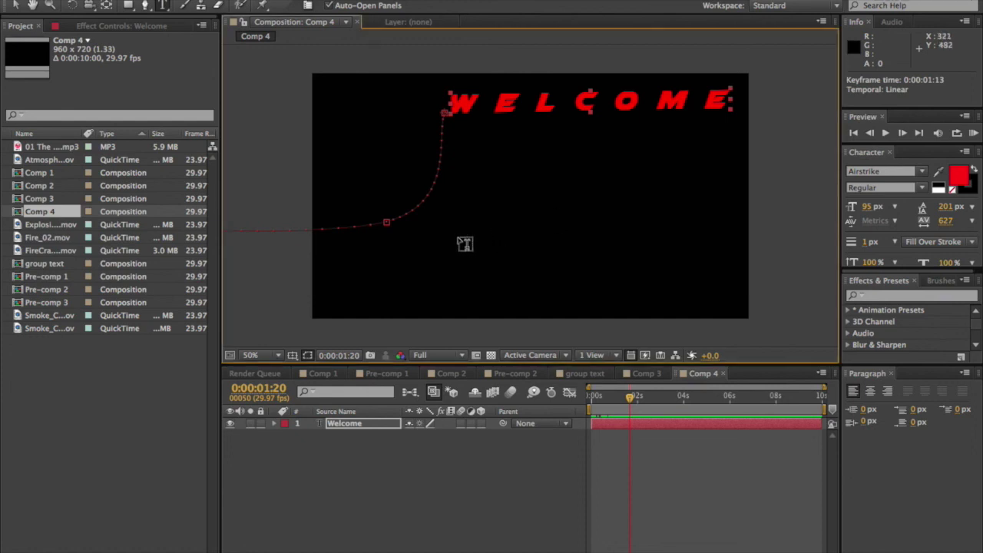
pyautogui.click(461, 241)
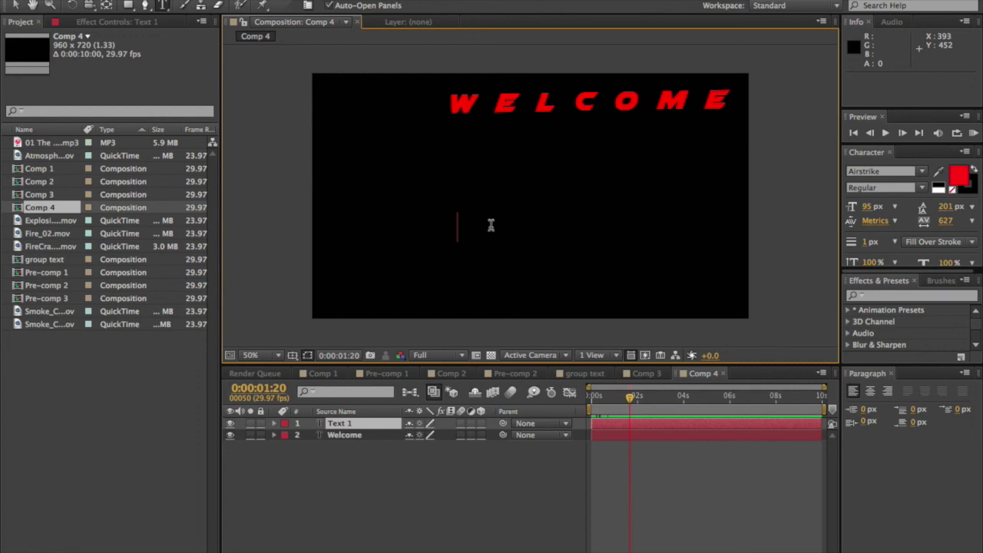
pyautogui.write('M2D')
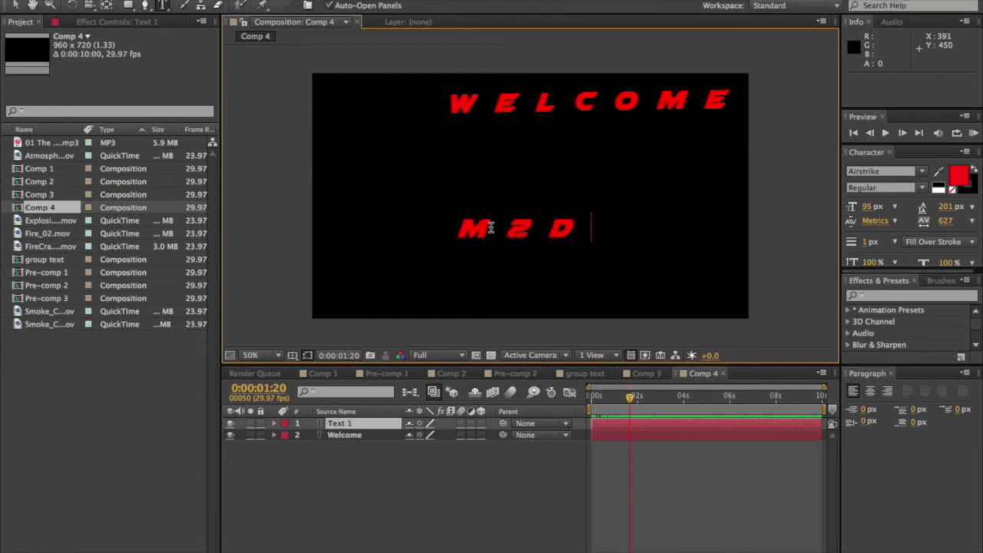
pyautogui.write('GD')
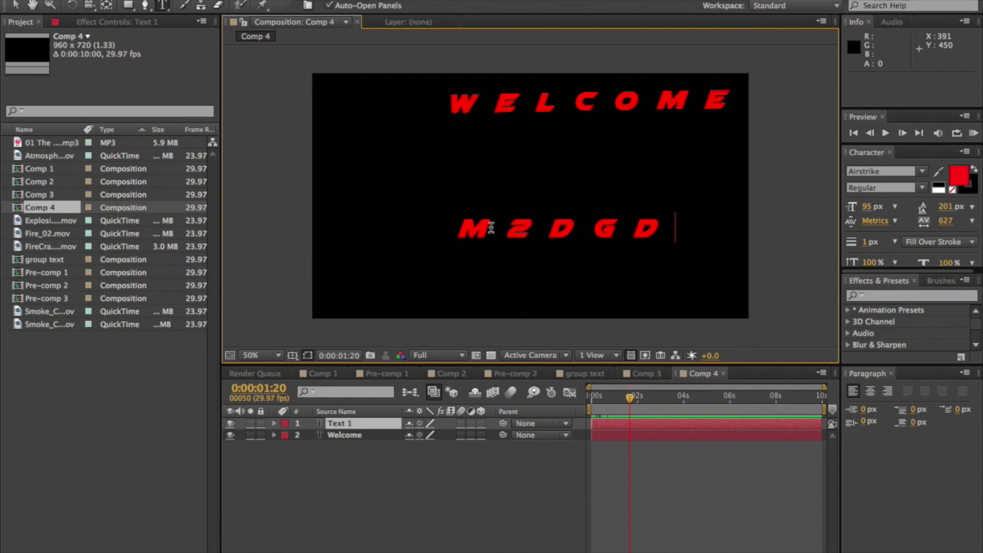
pyautogui.write('3')
# - Set the M2DGD3 text's tracking to 203 and its font size to 109 px, and finish editing the text
pyautogui.moveTo(457, 228); pyautogui.dragTo(708, 228)
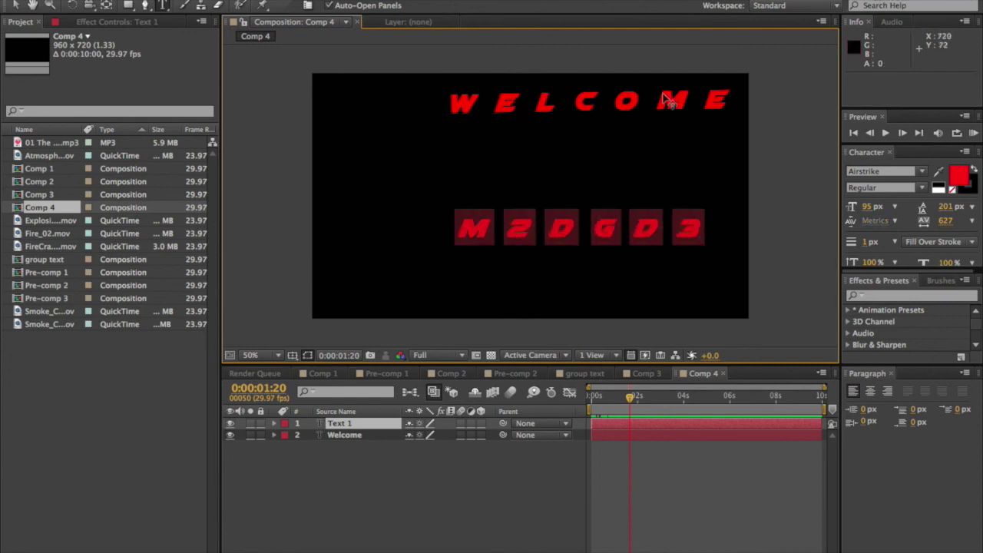
pyautogui.moveTo(947, 222); pyautogui.dragTo(711, 273)
pyautogui.moveTo(867, 208); pyautogui.dragTo(853, 209)
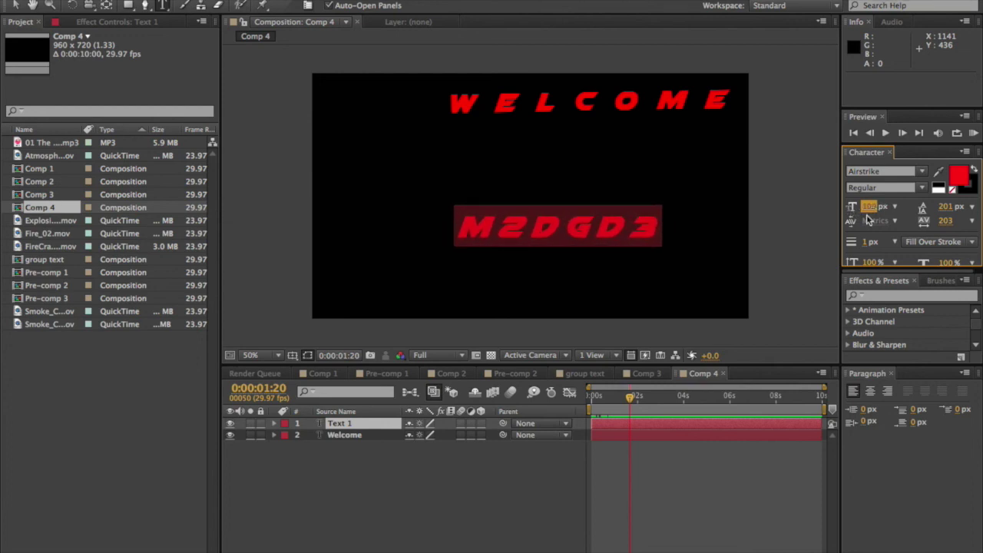
pyautogui.click(673, 237)
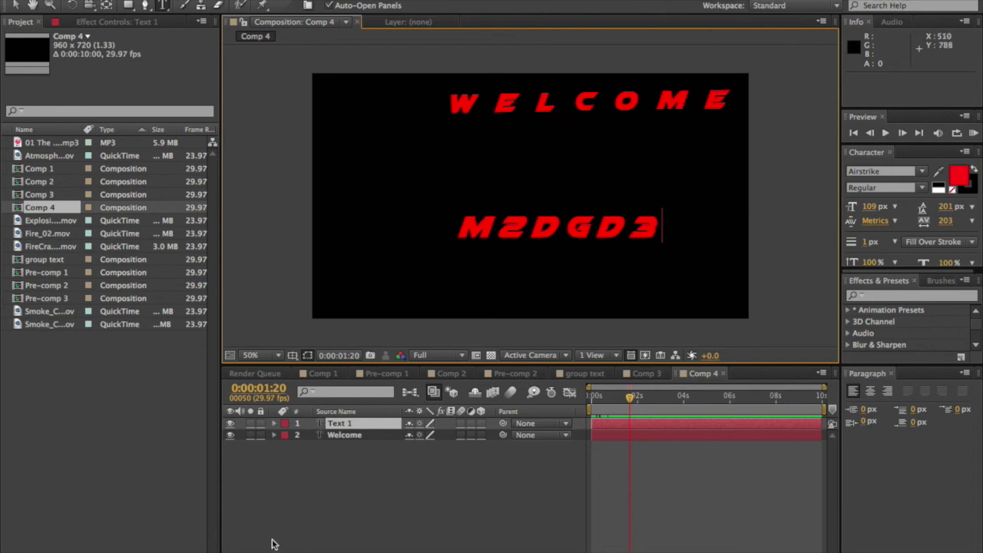
pyautogui.click(370, 489)
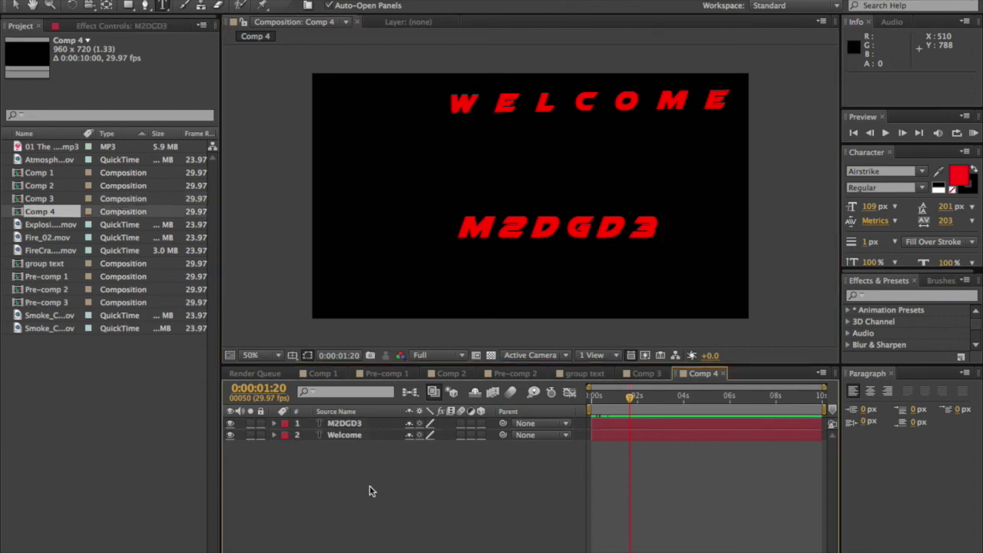
# - Expand the transform properties of both text layers, and copy all Position, Scale, Rotation and Opacity keyframes of the Welcome layer
pyautogui.click(274, 423)
pyautogui.click(286, 446)
pyautogui.click(632, 431)
pyautogui.moveTo(629, 397); pyautogui.dragTo(620, 397)
pyautogui.click(273, 520)
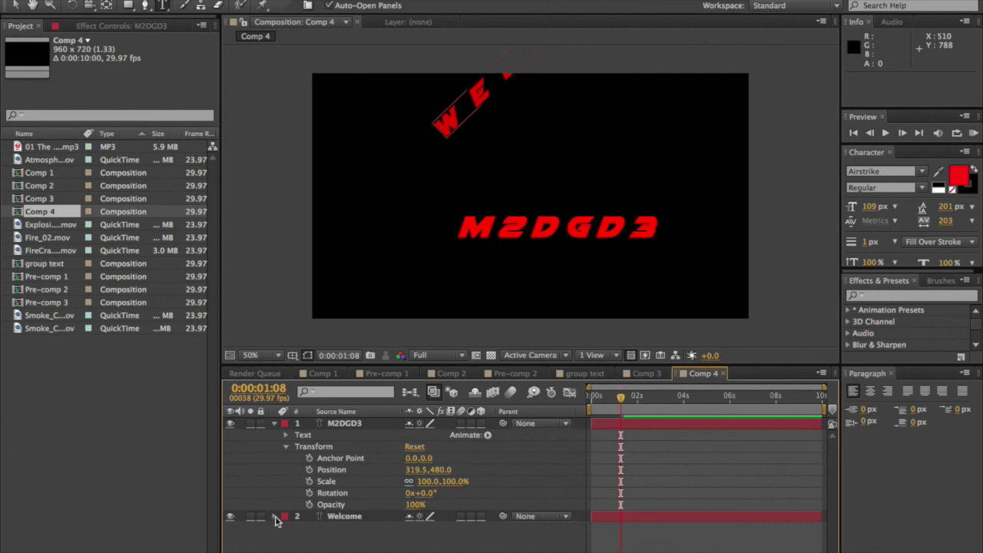
pyautogui.click(275, 517)
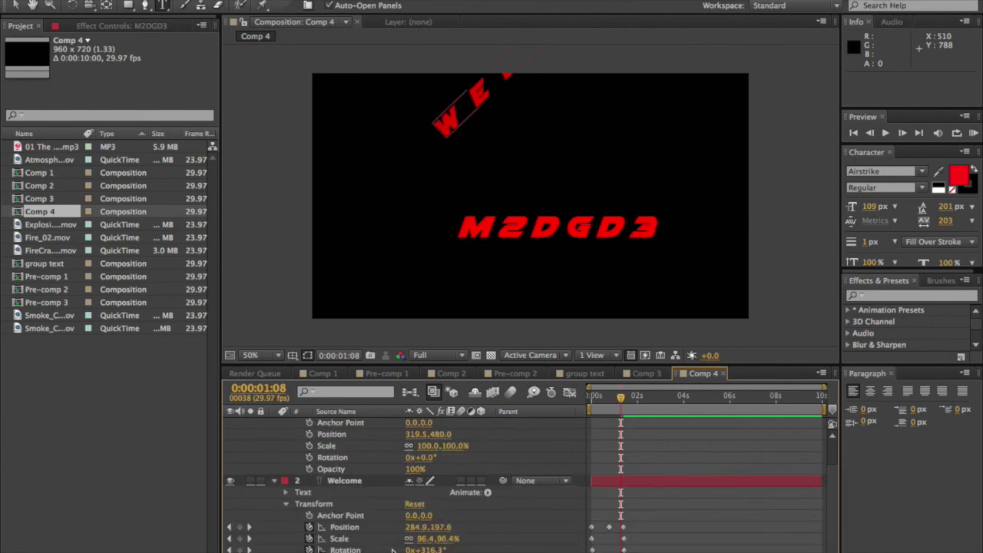
pyautogui.scroll(3, 470, 464)
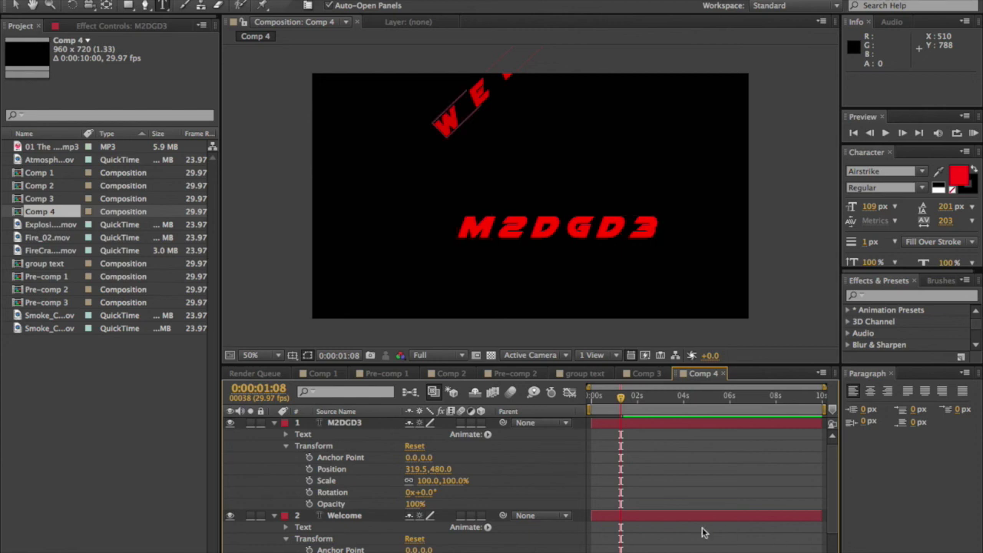
pyautogui.scroll(-3, 686, 521)
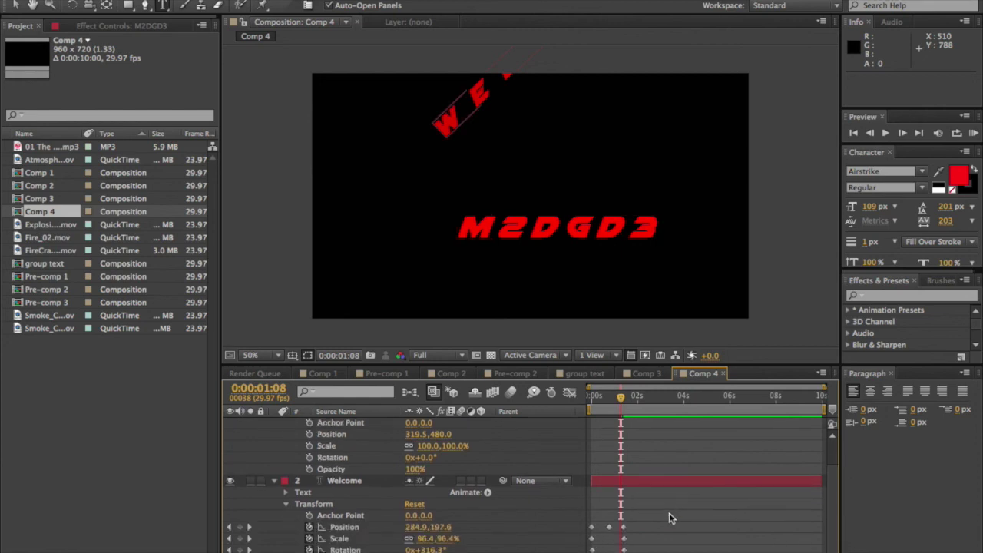
pyautogui.moveTo(669, 512); pyautogui.dragTo(555, 552)
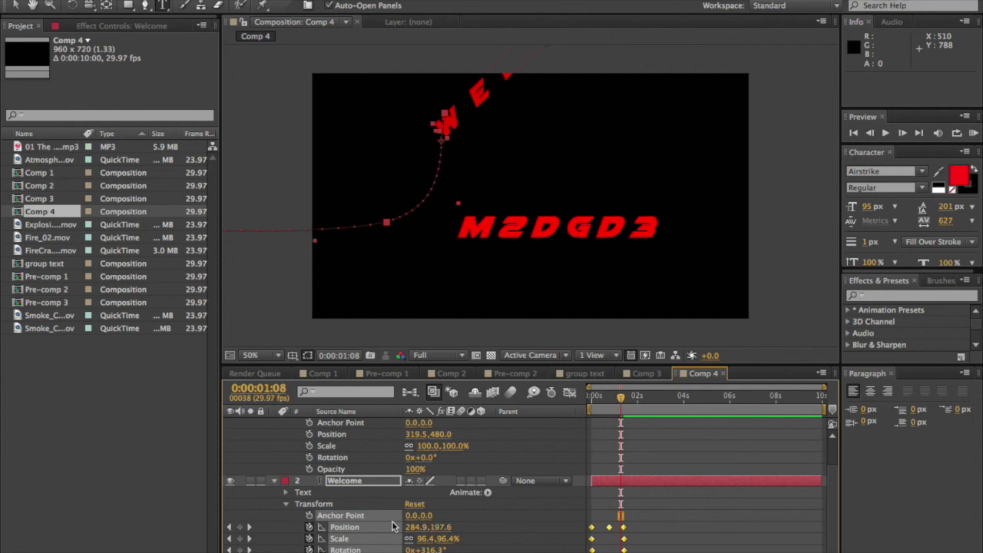
pyautogui.hotkey('ctrl', 'c')
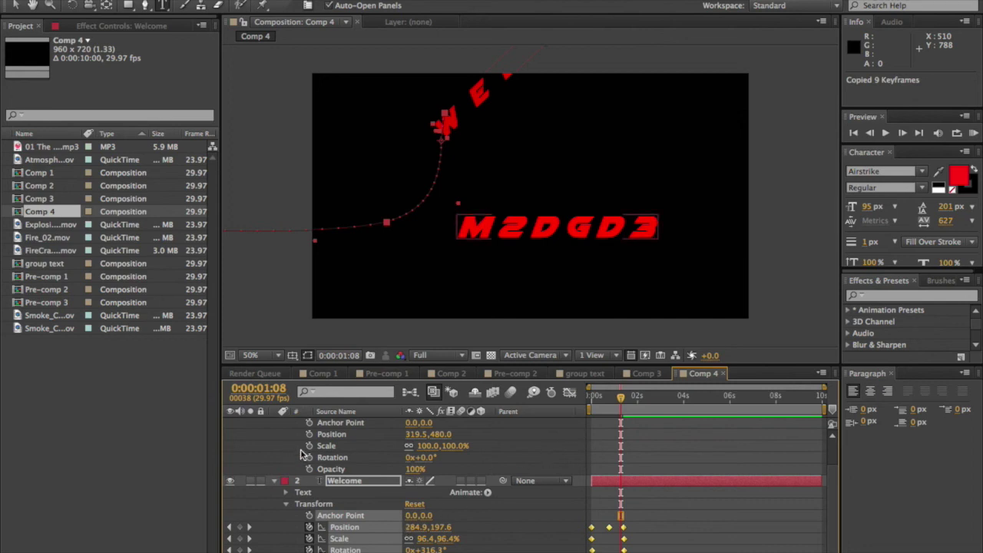
# - Try pasting the copied keyframes onto the M2DGD3 layer at 0:00:01:08, compare them with the Welcome keyframes, and undo the paste
pyautogui.scroll(2, 343, 442)
pyautogui.click(354, 424)
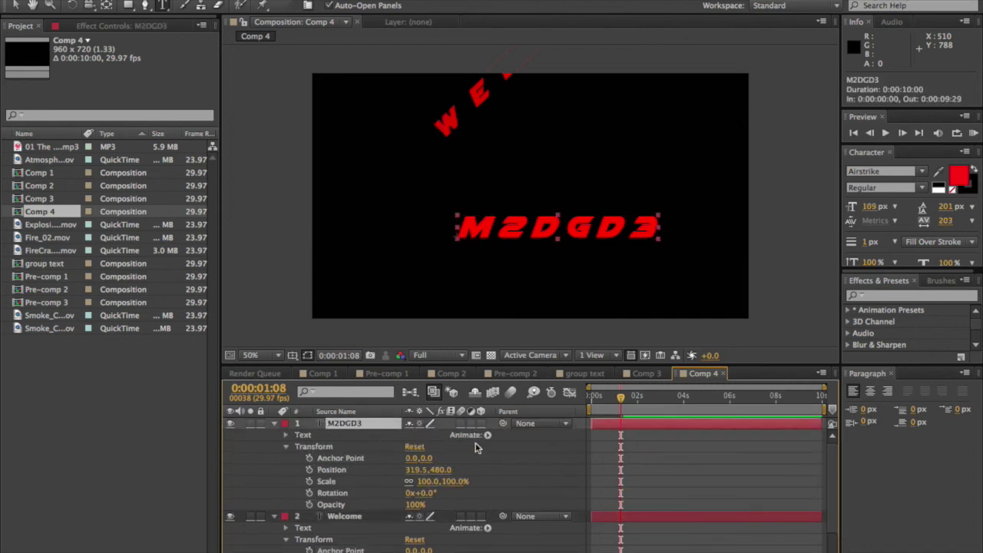
pyautogui.hotkey('ctrl', 'v')
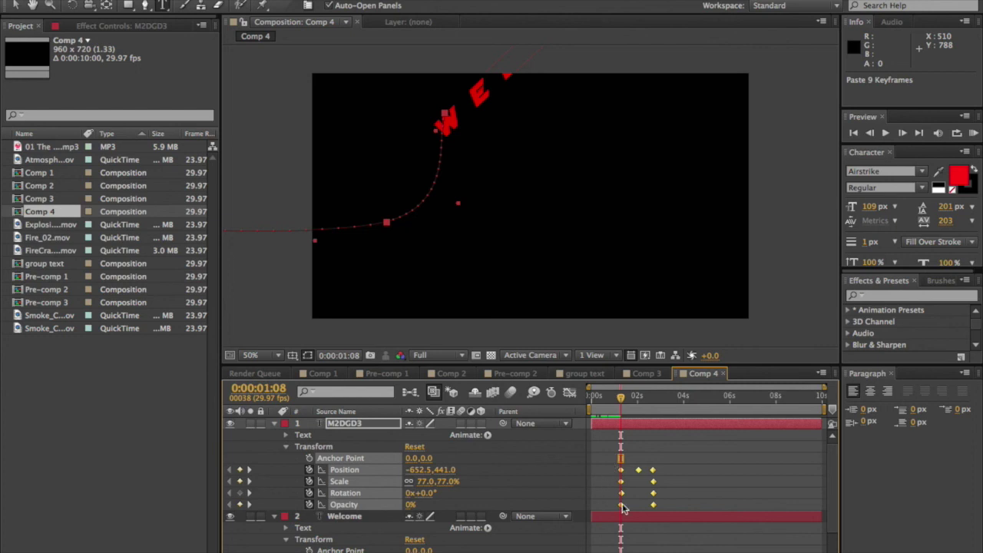
pyautogui.scroll(-3, 653, 537)
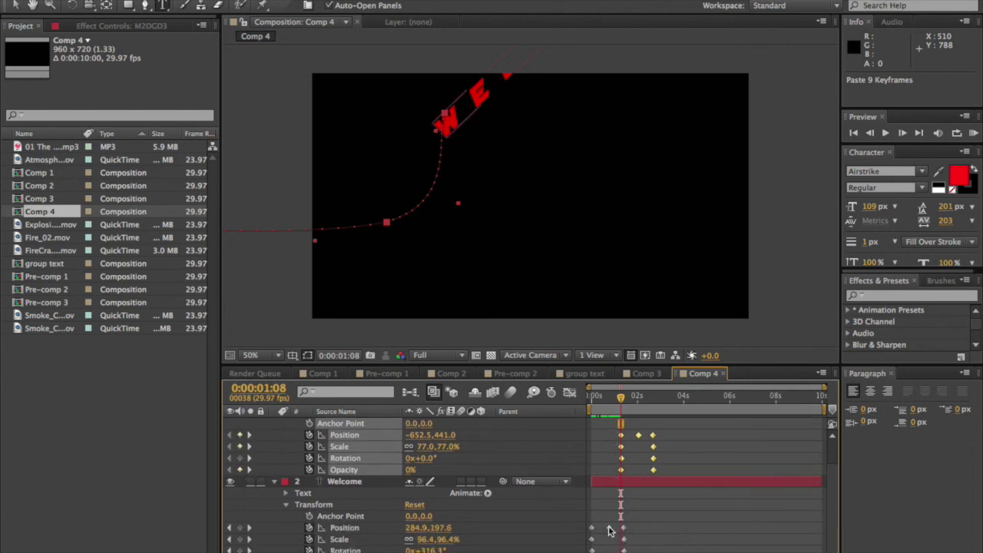
pyautogui.scroll(2, 639, 514)
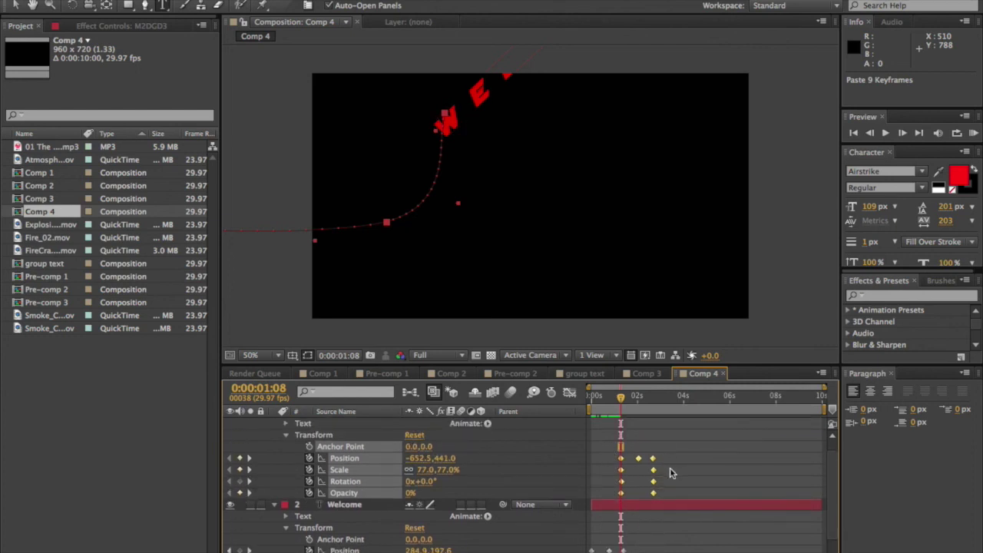
pyautogui.hotkey('ctrl', 'z')
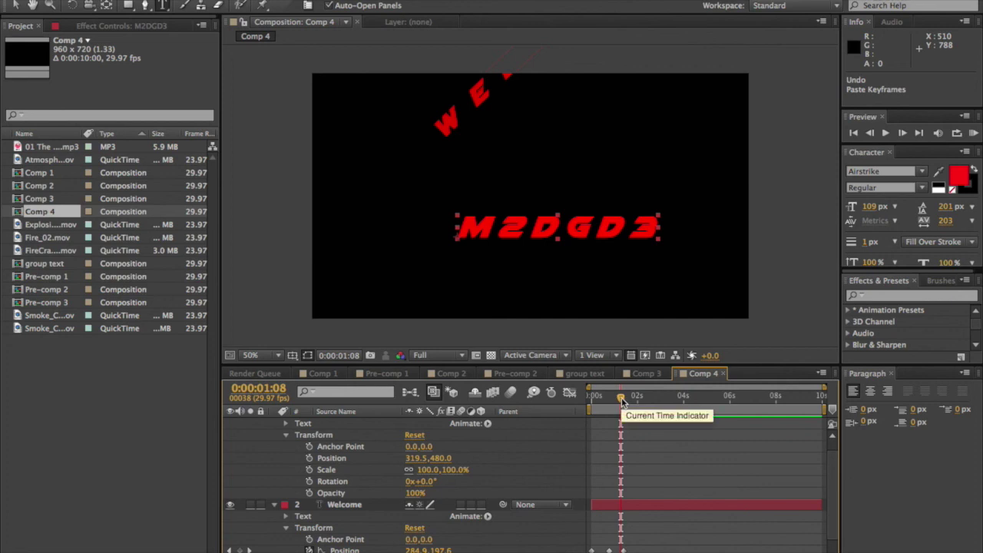
# - Try pasting the copied keyframes onto the M2DGD3 layer at 0:00:00:00, scrub through the motion, and undo the paste
pyautogui.moveTo(621, 396); pyautogui.dragTo(589, 407)
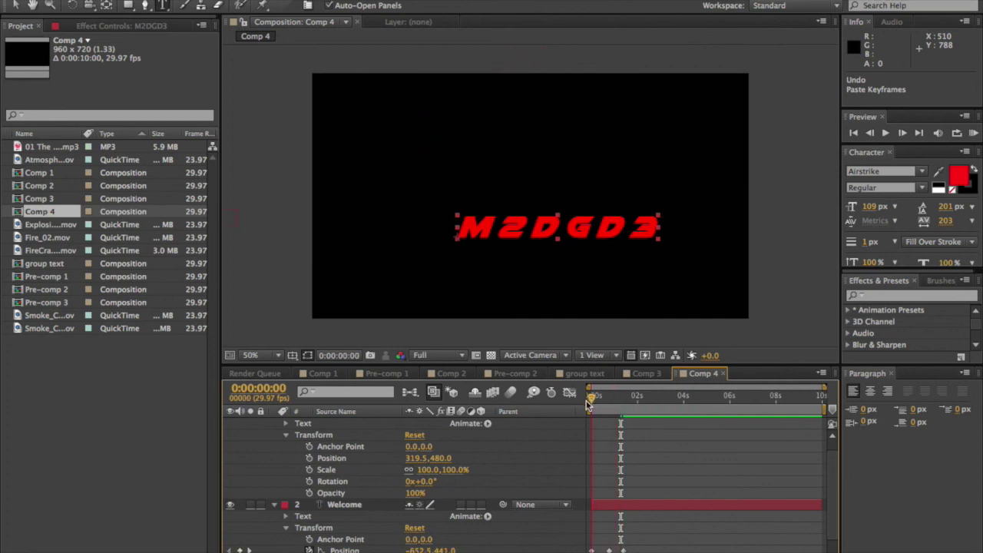
pyautogui.hotkey('ctrl', 'v')
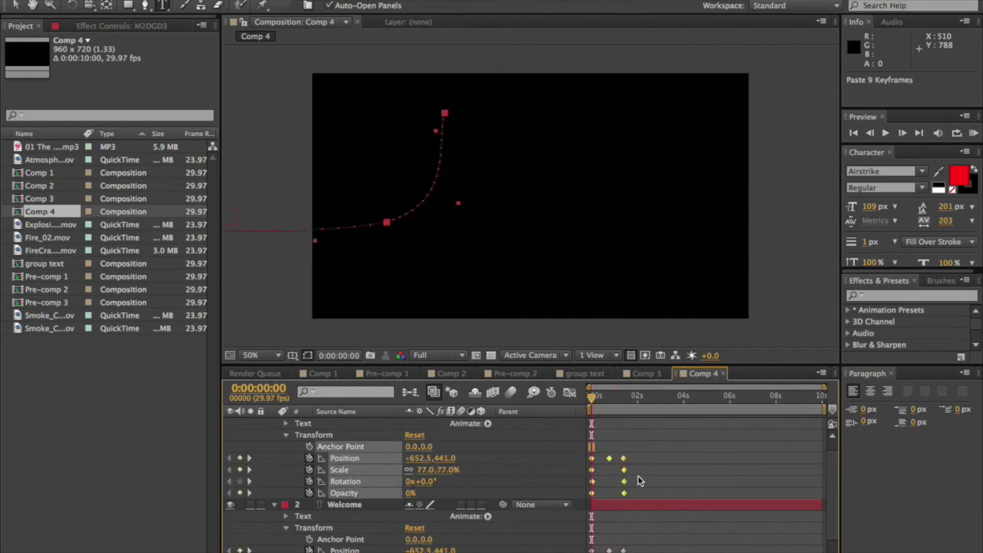
pyautogui.moveTo(592, 401); pyautogui.dragTo(631, 411)
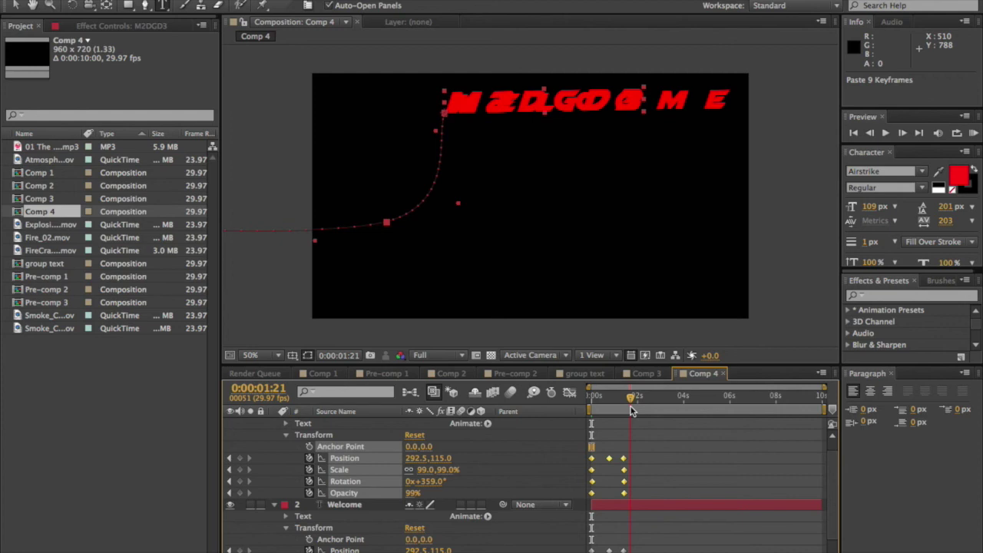
pyautogui.hotkey('ctrl', 'z')
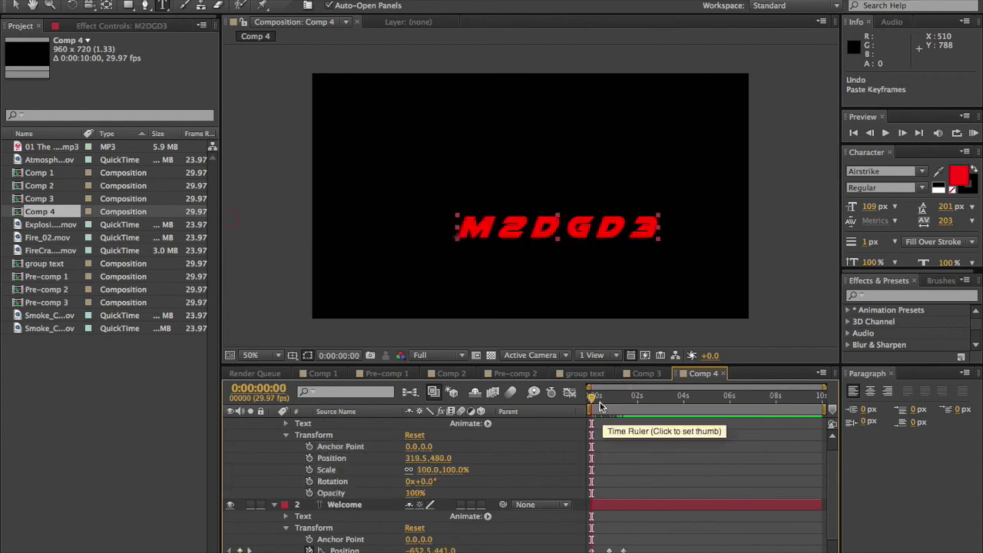
# - Paste the copied keyframes onto the M2DGD3 layer starting at 0:00:01:10, and scrub to 0:00:03:02 to preview the motion
pyautogui.click(600, 398)
pyautogui.moveTo(603, 398); pyautogui.dragTo(627, 417)
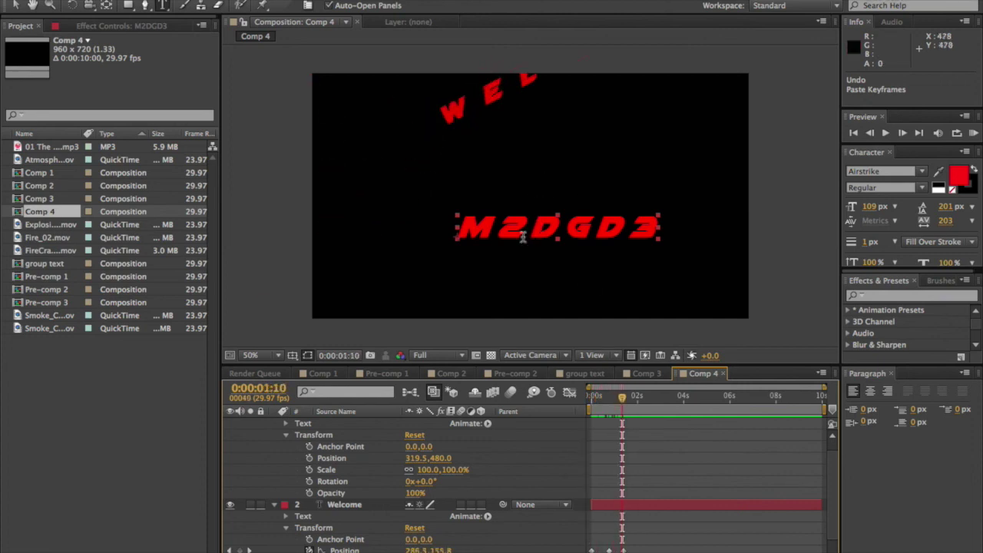
pyautogui.click(677, 511)
pyautogui.hotkey('ctrl', 'v')
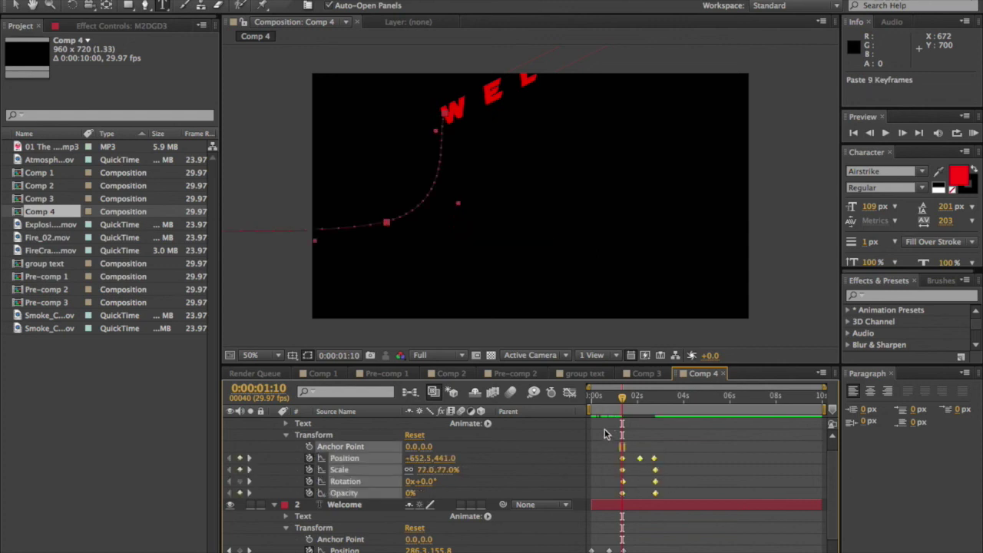
pyautogui.moveTo(623, 405)
pyautogui.mouseDown()
pyautogui.moveTo(602, 405)
pyautogui.moveTo(628, 413)
pyautogui.mouseUp()
pyautogui.moveTo(634, 415); pyautogui.dragTo(663, 414)
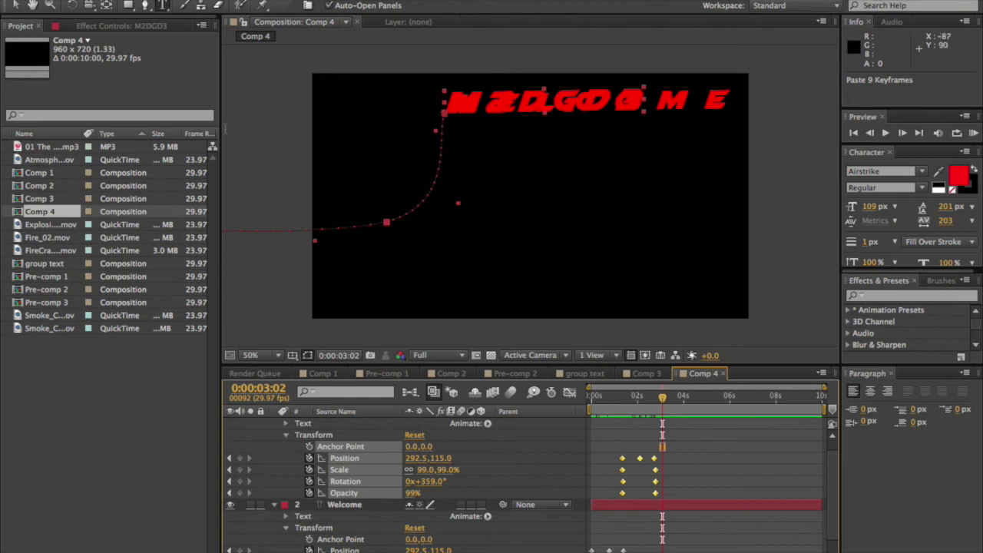
pyautogui.click(15, 5)
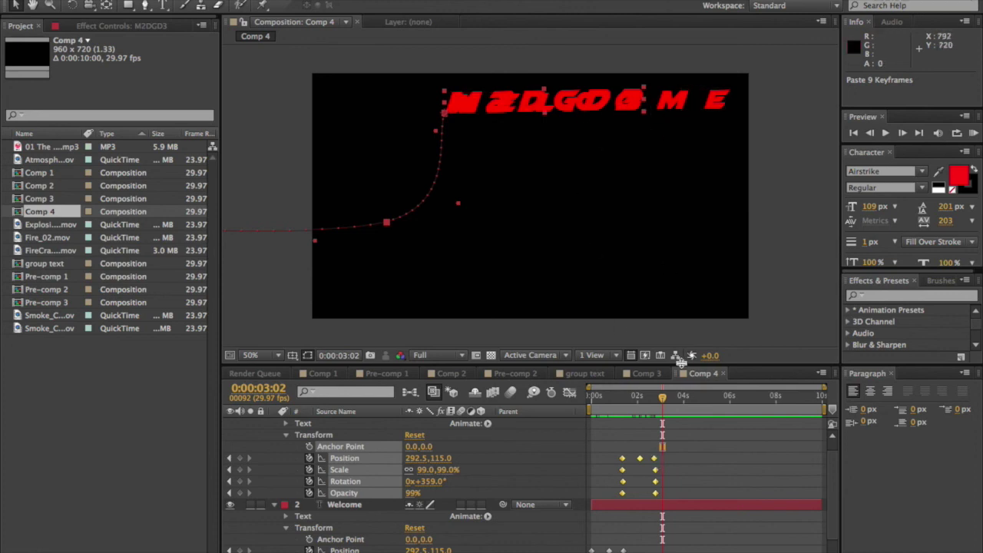
# - Replace the last M2DGD3 Position keyframe with one at 0:00:02:23 placing the text below WELCOME at about 307.5, 209.0, and scrub the motion
pyautogui.click(664, 459)
pyautogui.click(656, 460)
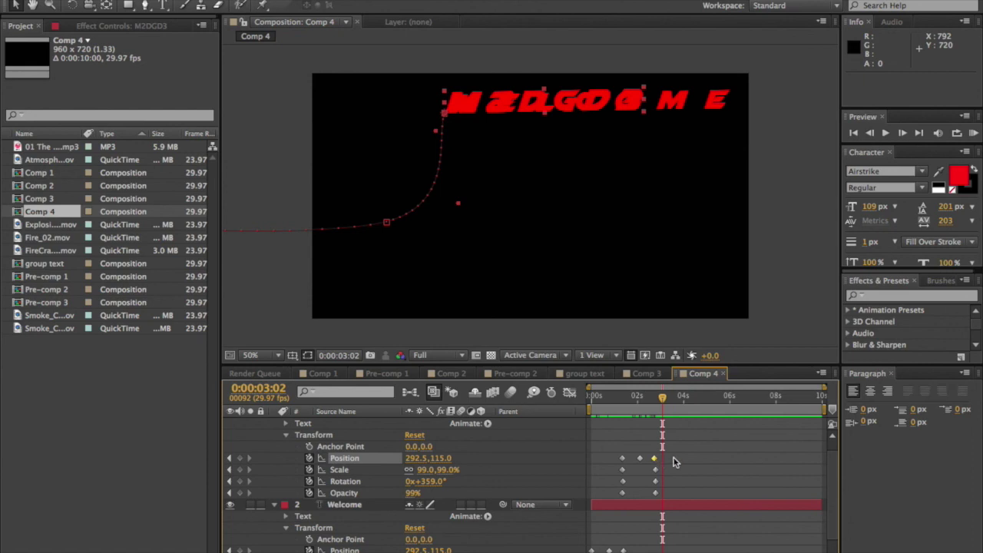
pyautogui.press('Delete')
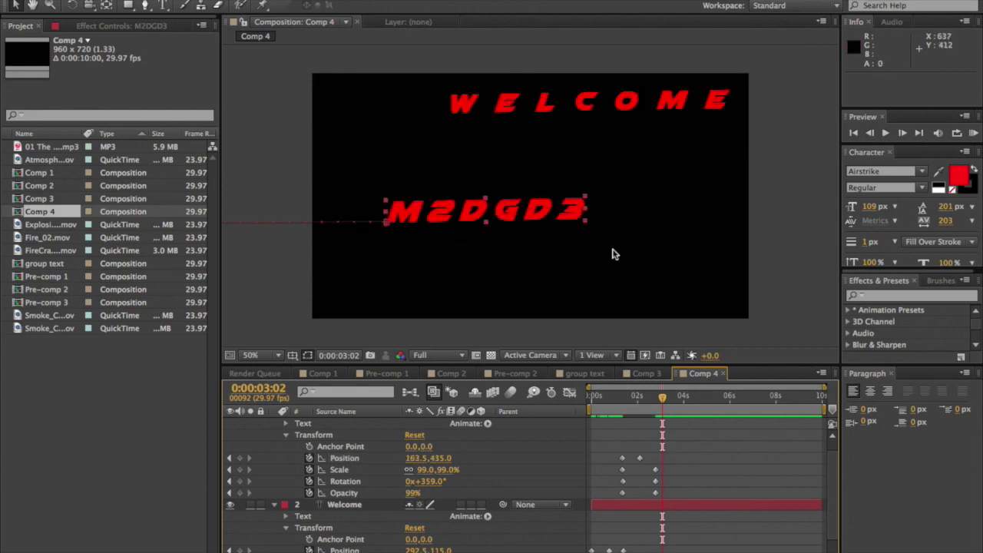
pyautogui.moveTo(662, 401)
pyautogui.mouseDown()
pyautogui.moveTo(619, 410)
pyautogui.moveTo(655, 409)
pyautogui.mouseUp()
pyautogui.moveTo(404, 214); pyautogui.dragTo(471, 141)
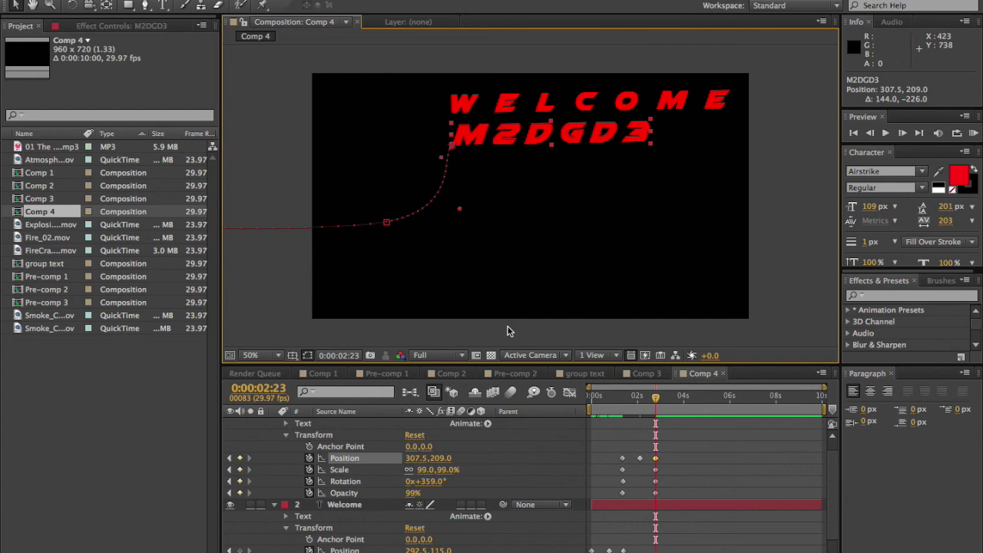
pyautogui.moveTo(660, 420); pyautogui.dragTo(657, 397)
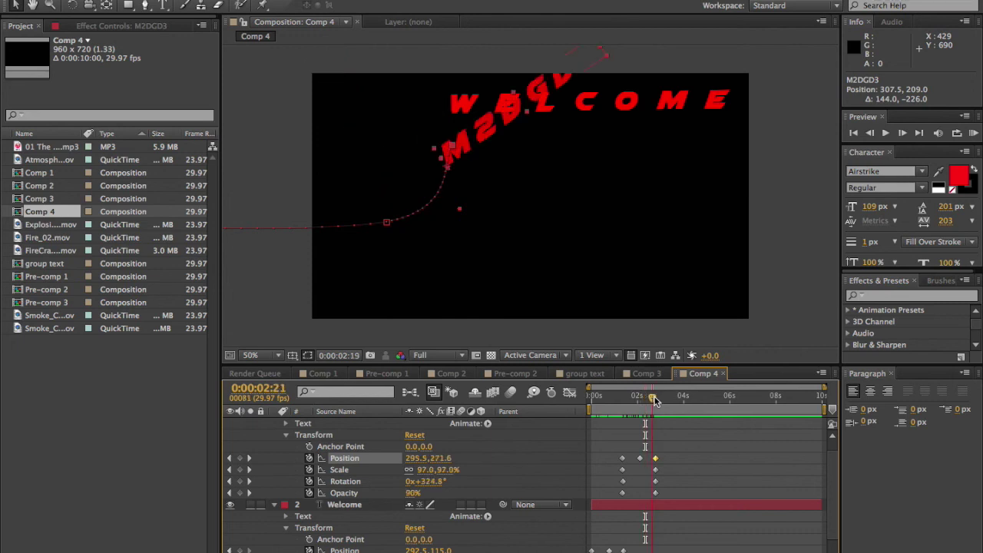
# - Collapse the M2DGD3 and Welcome layers in the timeline
pyautogui.scroll(1, 269, 445)
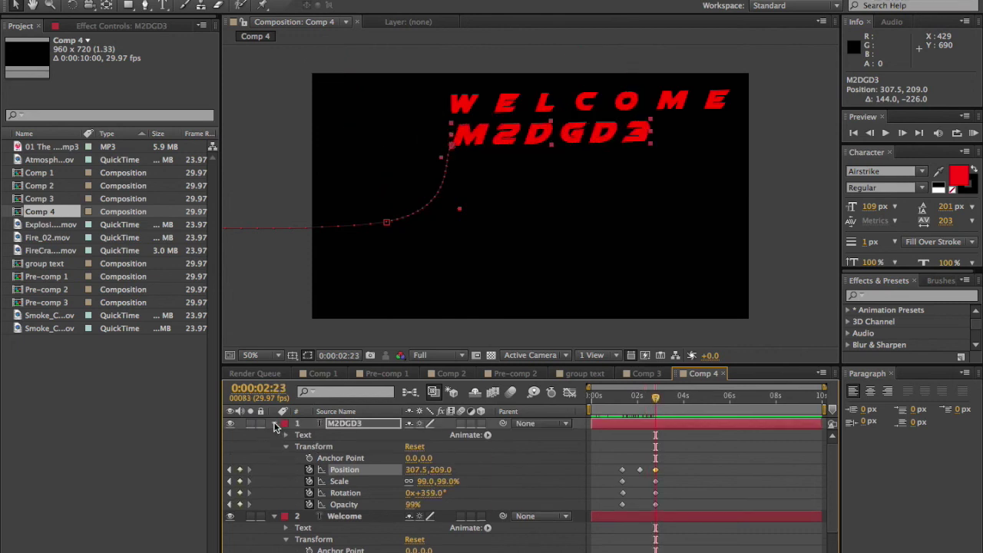
pyautogui.click(274, 423)
pyautogui.click(275, 435)
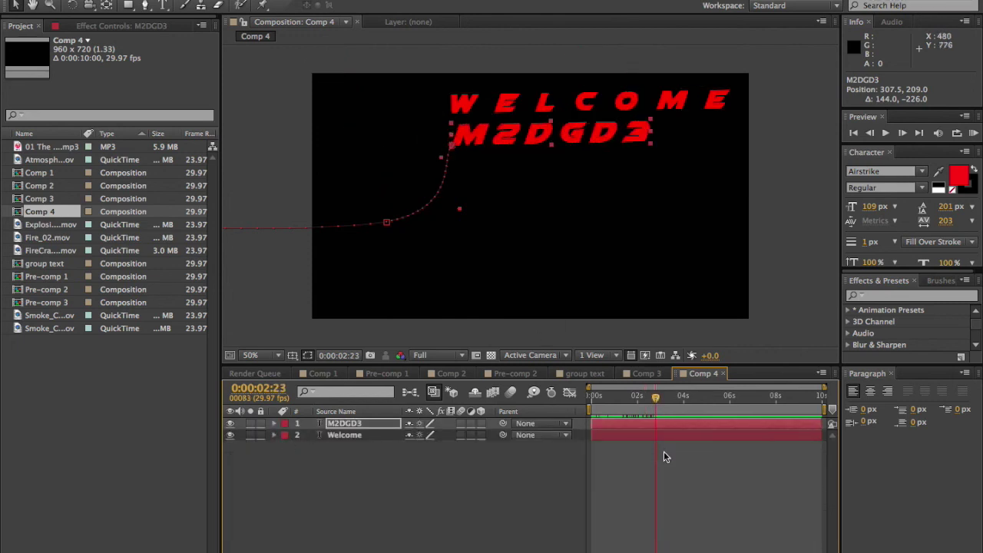
# - Add a text layer reading "2015" in the lower middle of the composition
pyautogui.click(162, 7)
pyautogui.click(494, 255)
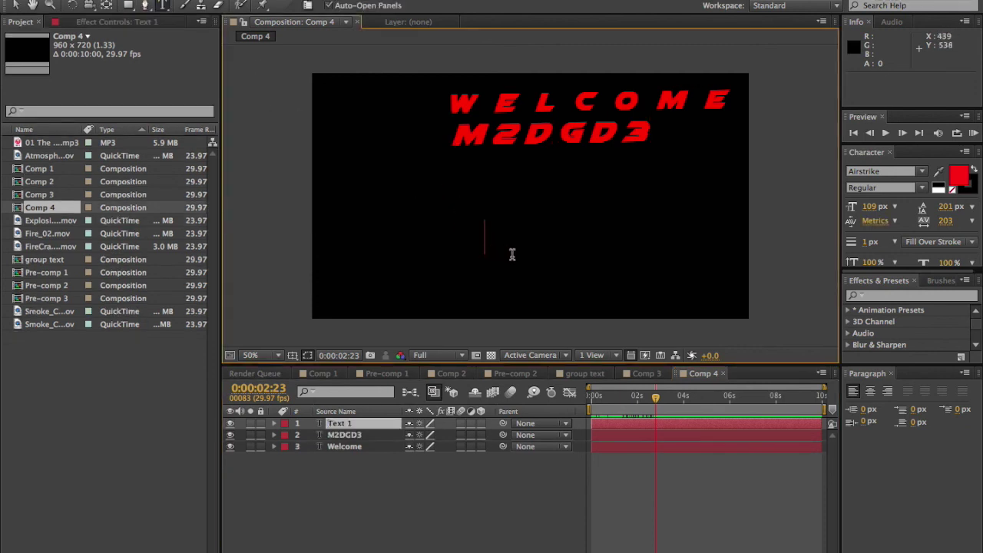
pyautogui.write('2015')
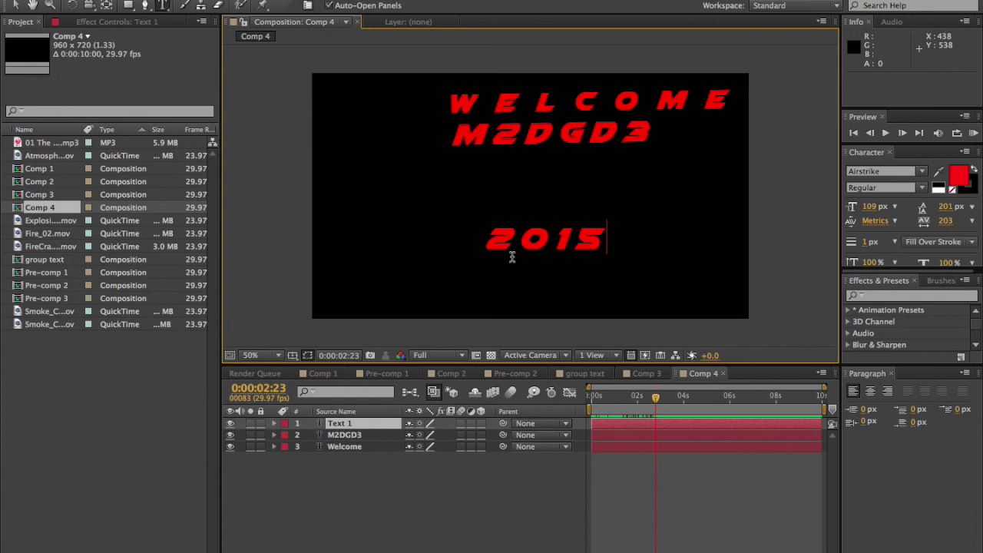
# - Change the fill color of the 2015 text to off-white FFFEF9
pyautogui.moveTo(495, 243); pyautogui.dragTo(630, 228)
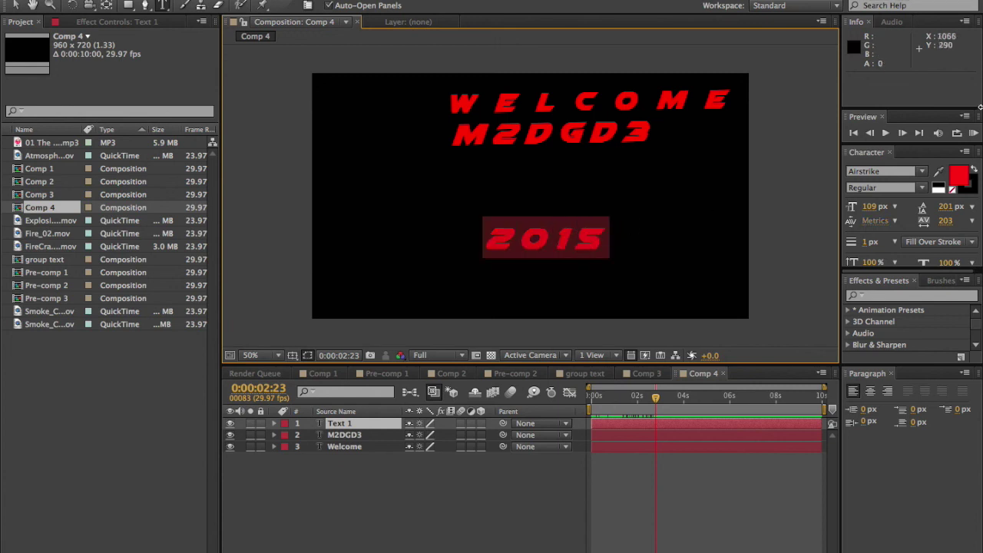
pyautogui.click(956, 177)
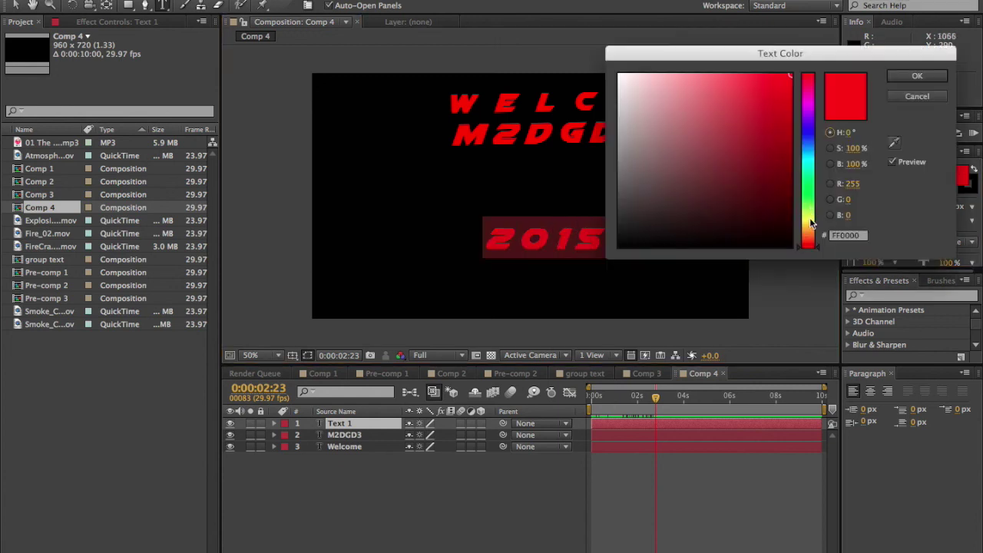
pyautogui.moveTo(807, 228); pyautogui.dragTo(807, 225)
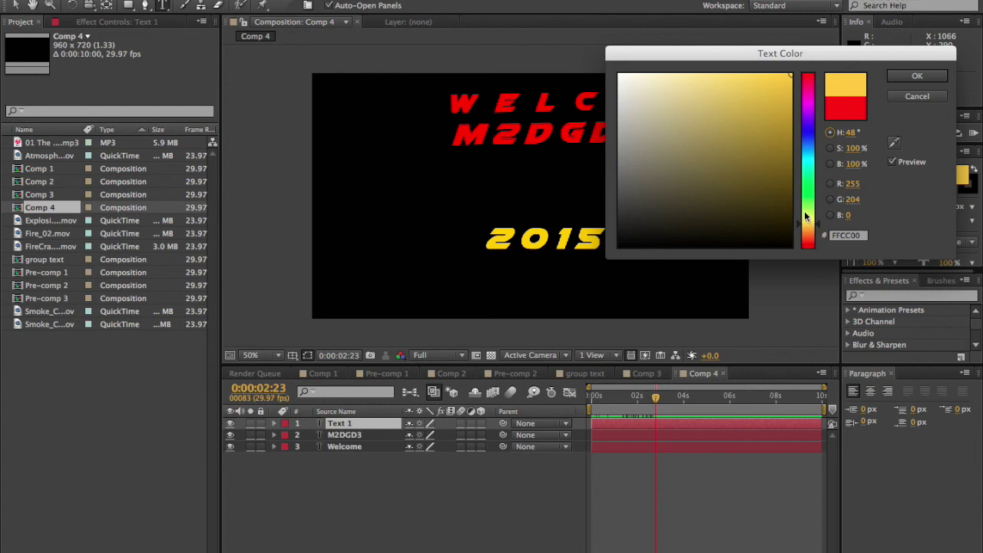
pyautogui.moveTo(698, 154); pyautogui.dragTo(623, 37)
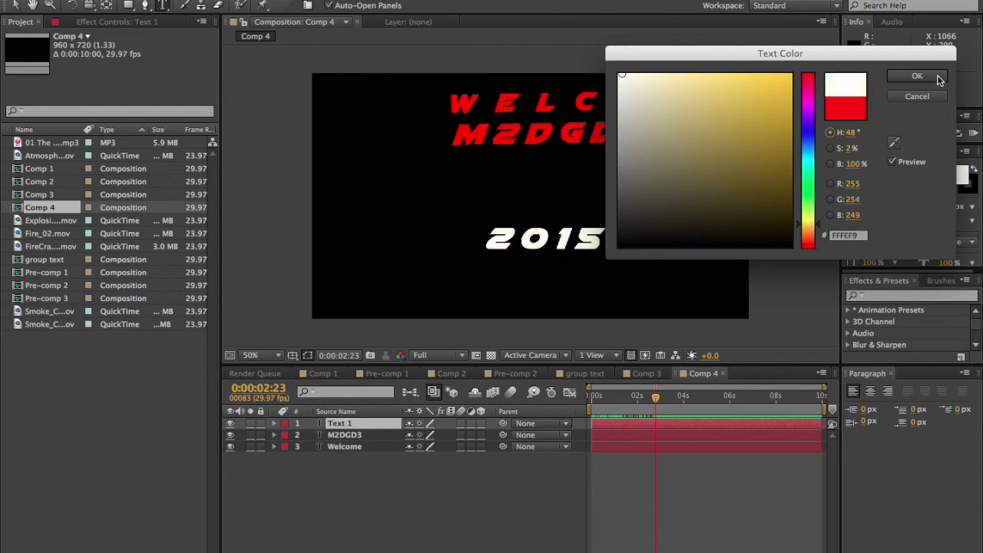
pyautogui.click(918, 76)
# - Set the 2015 text to 68 px with tracking 423, and move it just right of M2DGD3 to about 745.5, 194.0
pyautogui.moveTo(870, 209); pyautogui.dragTo(871, 217)
pyautogui.moveTo(946, 224)
pyautogui.mouseDown()
pyautogui.moveTo(916, 217)
pyautogui.moveTo(926, 234)
pyautogui.moveTo(951, 223)
pyautogui.mouseUp()
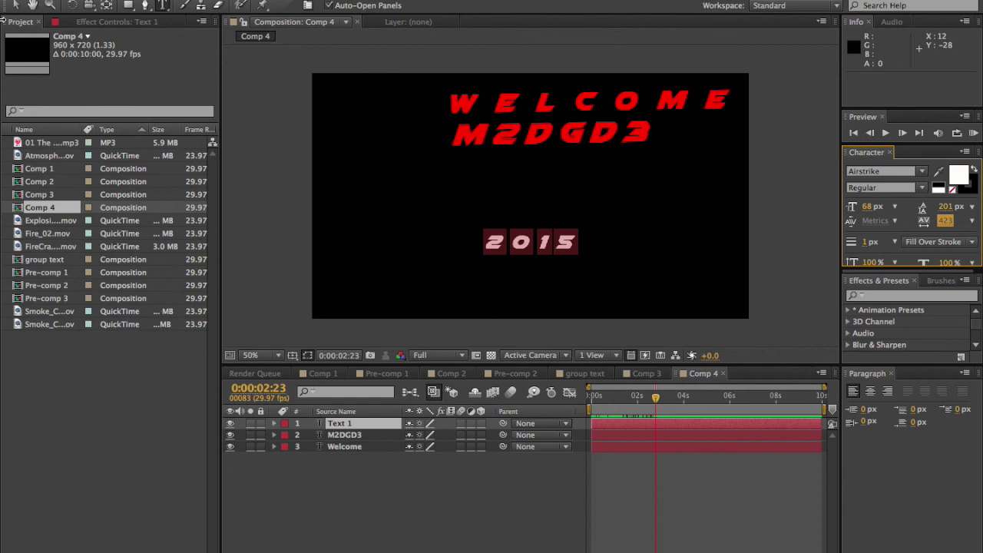
pyautogui.click(16, 4)
pyautogui.moveTo(505, 242); pyautogui.dragTo(659, 134)
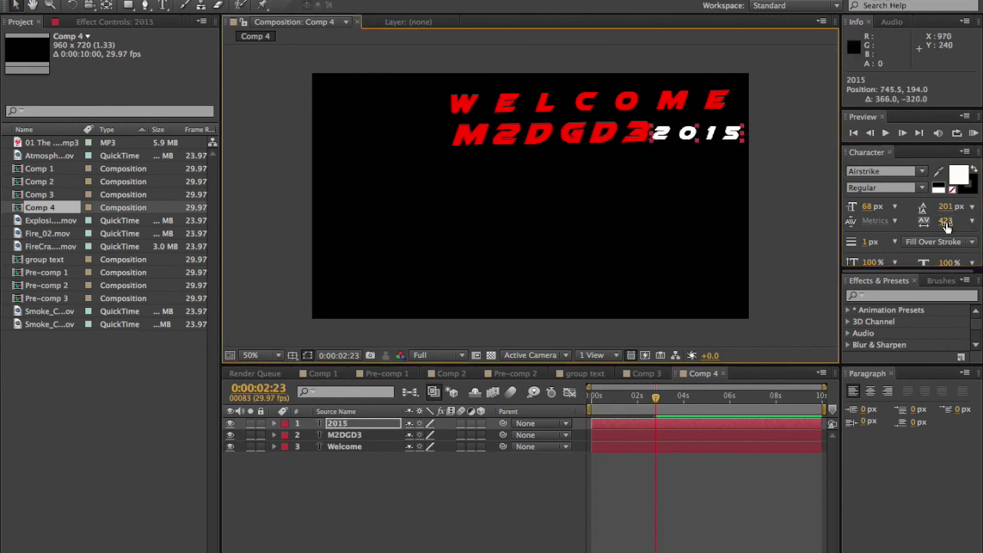
# - Set the tracking of the 2015 text to 224 and nudge the text to about 751.5, 192.0
pyautogui.moveTo(953, 222); pyautogui.dragTo(829, 244)
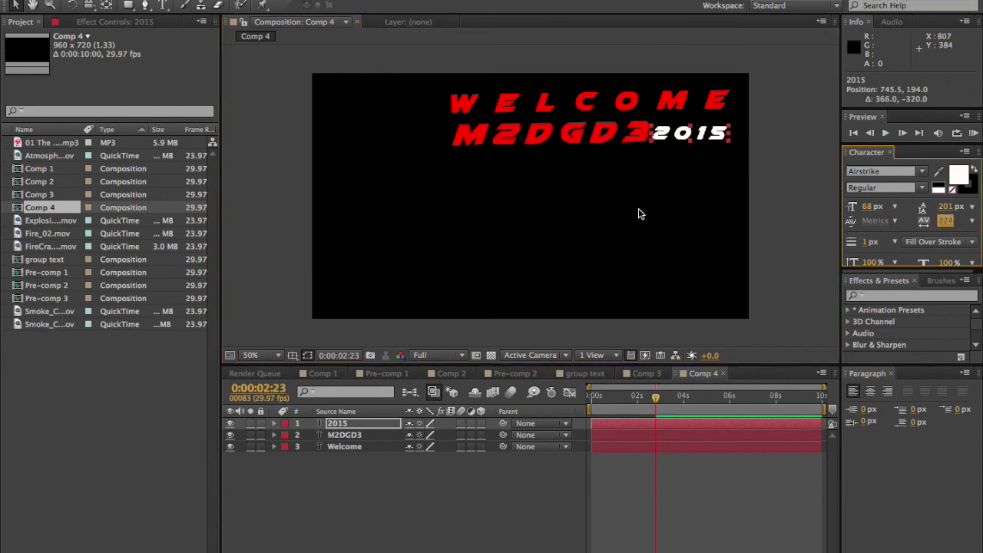
pyautogui.click(663, 50)
pyautogui.click(700, 140)
pyautogui.moveTo(700, 140); pyautogui.dragTo(702, 139)
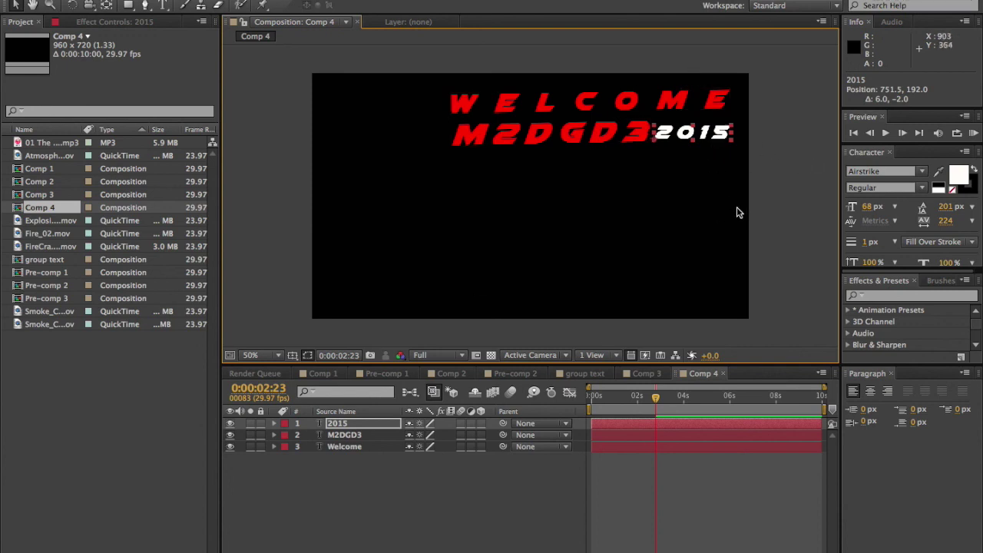
# - Paste the copied keyframes onto the 2015 layer starting at 0:00:02:21, and scrub to 0:00:04:13 to preview the motion
pyautogui.click(343, 446)
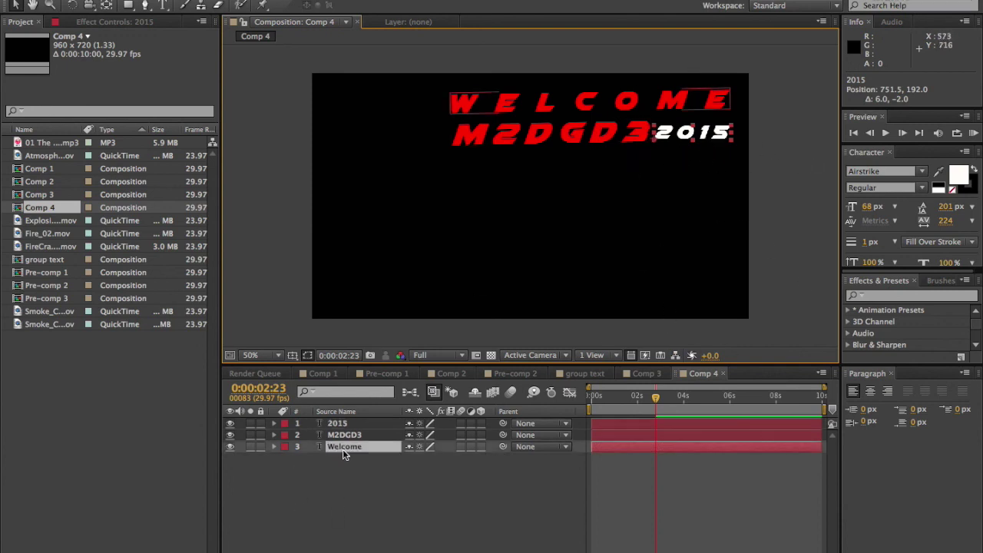
pyautogui.click(275, 423)
pyautogui.moveTo(657, 397)
pyautogui.mouseDown()
pyautogui.moveTo(624, 398)
pyautogui.moveTo(654, 404)
pyautogui.mouseUp()
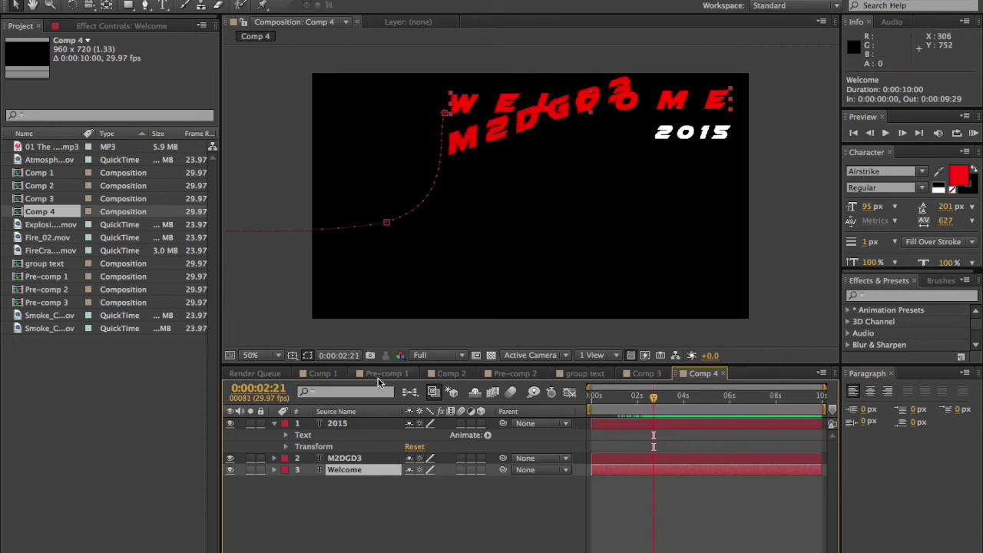
pyautogui.click(342, 424)
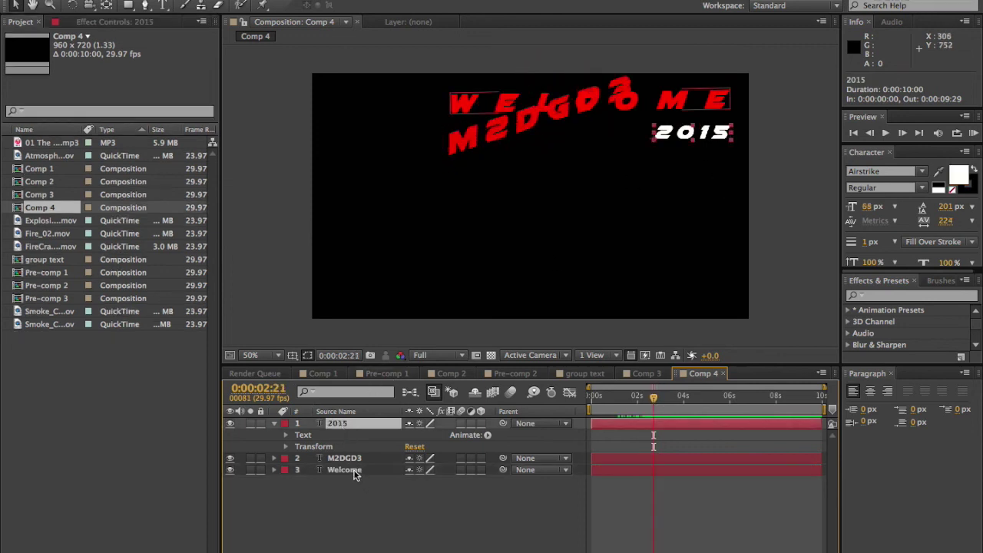
pyautogui.hotkey('ctrl', 'v')
pyautogui.moveTo(655, 402); pyautogui.dragTo(693, 406)
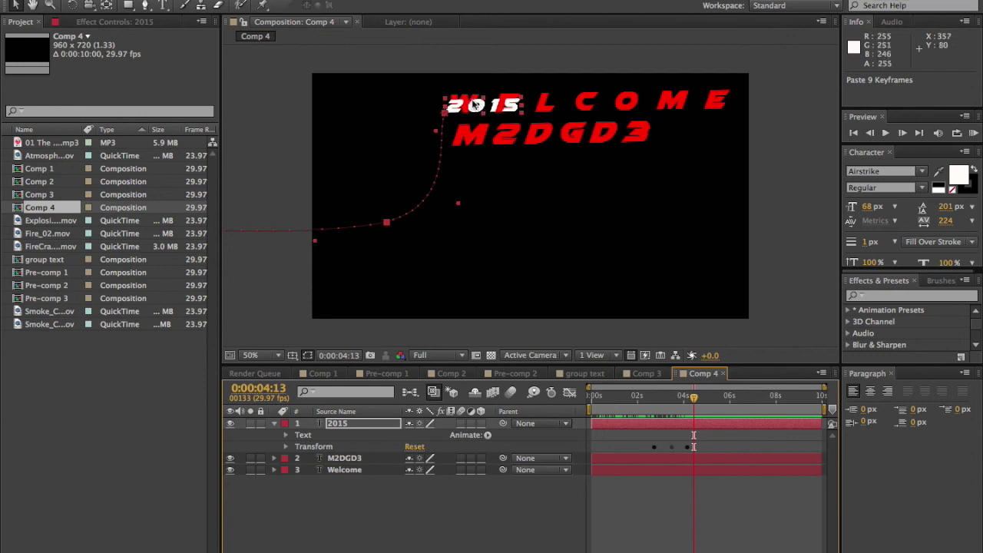
# - Expand the transform properties of the 2015 layer and delete its last Position keyframe
pyautogui.click(286, 434)
pyautogui.click(286, 435)
pyautogui.click(285, 447)
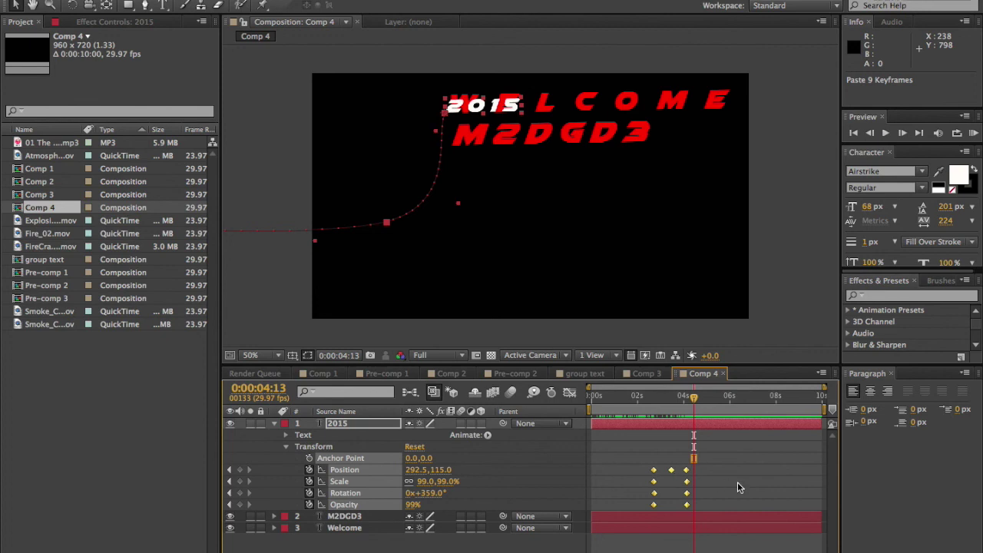
pyautogui.doubleClick(685, 470)
pyautogui.click(516, 334)
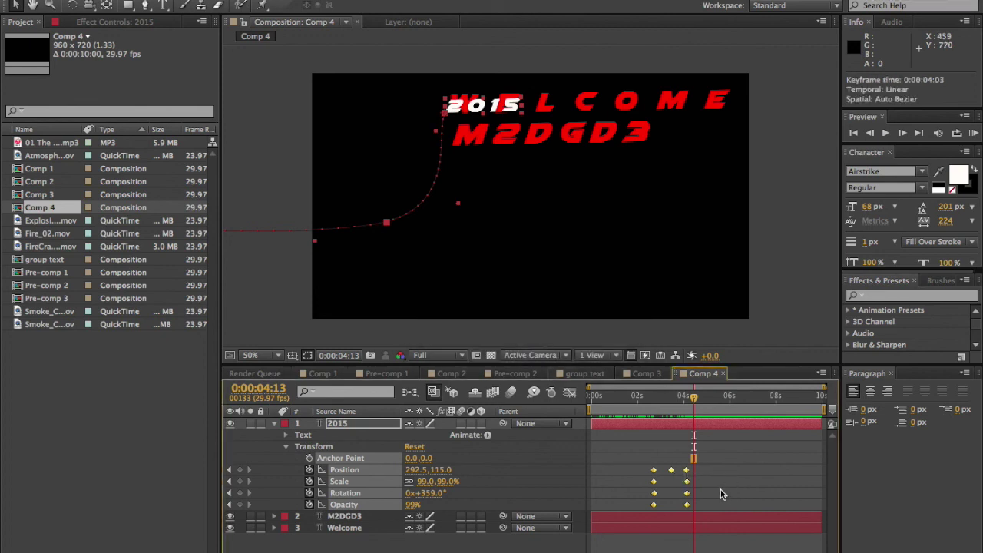
pyautogui.click(679, 475)
pyautogui.click(686, 470)
pyautogui.press('Delete')
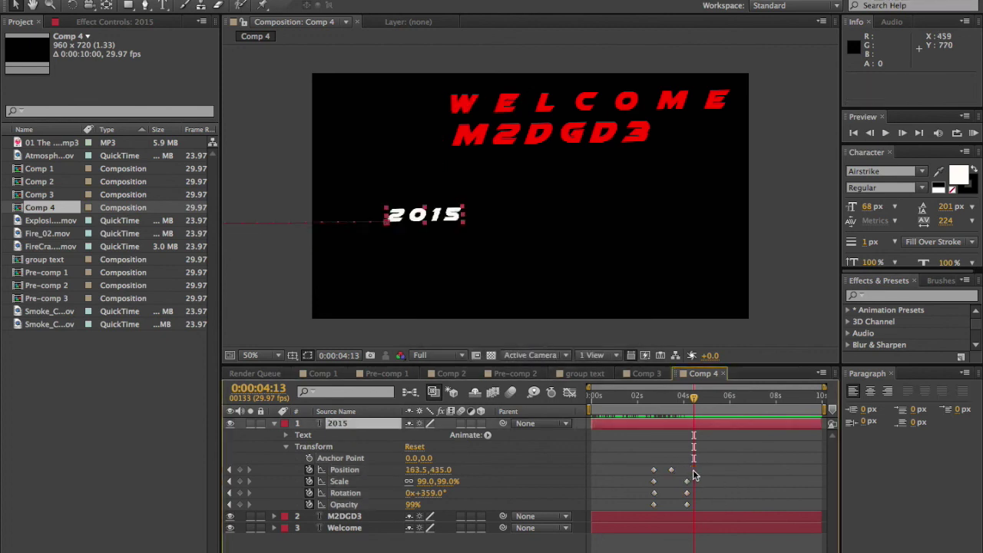
# - Keyframe the 2015 text beside M2DGD3 at about 751.5, 191.0, shift that Position keyframe to 0:00:04:03, and rewind to 0:00:00:00
pyautogui.moveTo(420, 218); pyautogui.dragTo(681, 114)
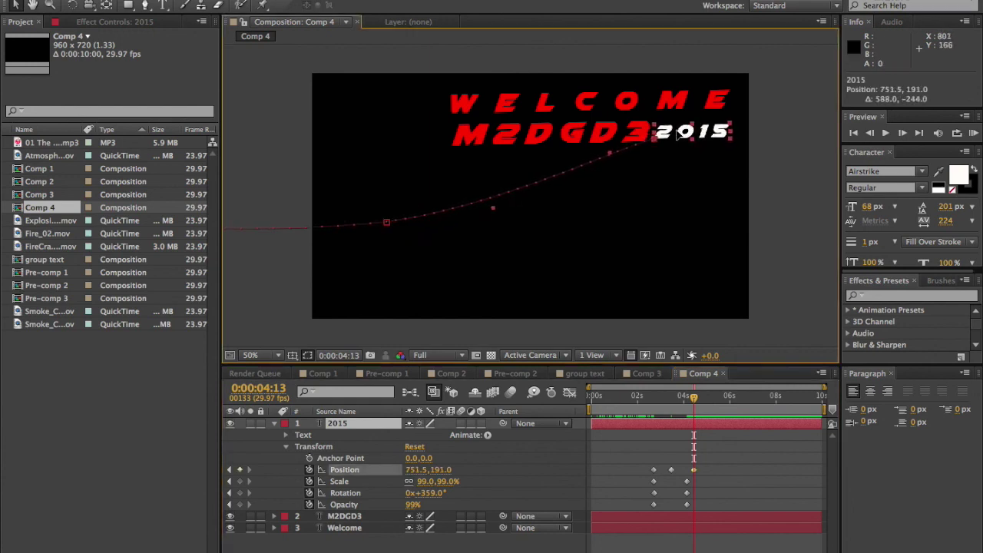
pyautogui.moveTo(694, 470); pyautogui.dragTo(685, 470)
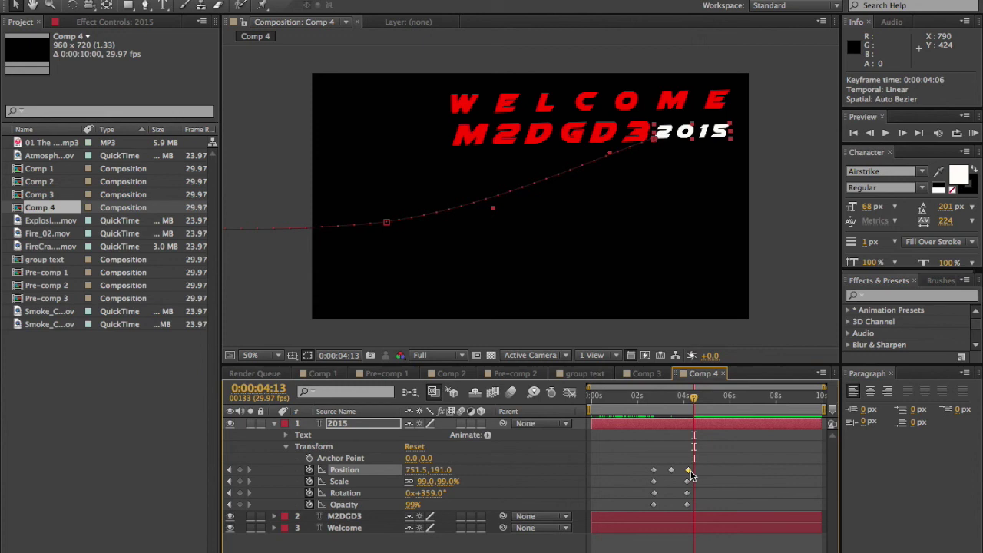
pyautogui.moveTo(694, 399); pyautogui.dragTo(591, 435)
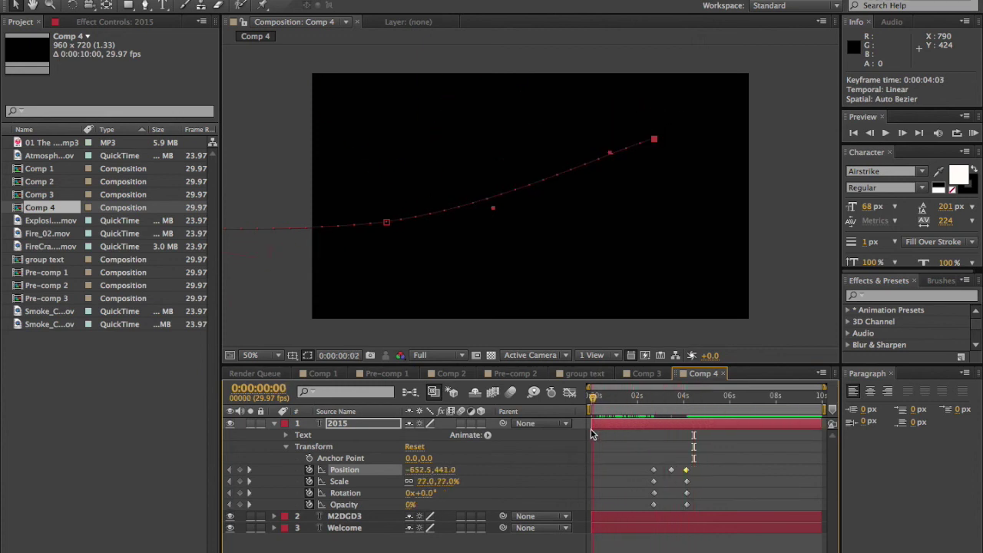
# - Expand the M2DGD3 layer in place of 2015 and shift all its keyframes earlier to start at 0:00:01:00
pyautogui.click(276, 424)
pyautogui.click(274, 435)
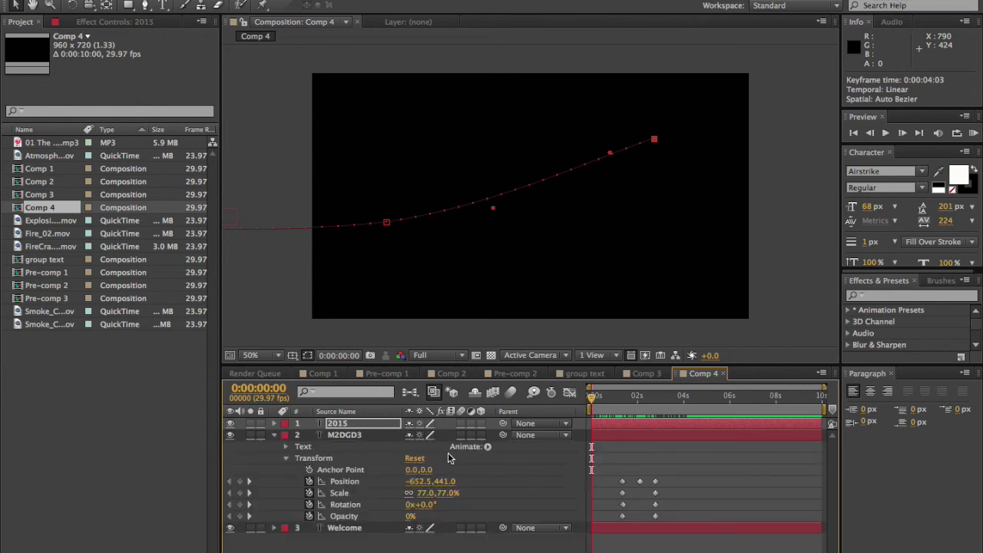
pyautogui.moveTo(592, 397); pyautogui.dragTo(616, 403)
pyautogui.moveTo(681, 468); pyautogui.dragTo(624, 520)
pyautogui.moveTo(622, 482); pyautogui.dragTo(614, 483)
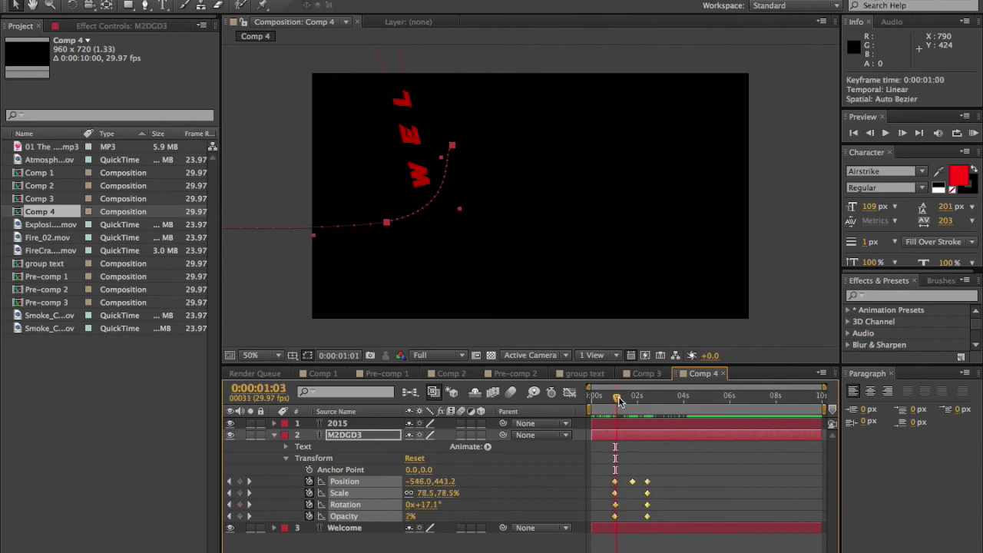
# - Shift all M2DGD3 keyframes further back to start at 0:00:00:16, and scrub to 0:00:01:28 to check the overlap with WELCOME
pyautogui.click(623, 398)
pyautogui.moveTo(623, 399)
pyautogui.mouseDown()
pyautogui.moveTo(636, 400)
pyautogui.moveTo(609, 407)
pyautogui.mouseUp()
pyautogui.moveTo(684, 471); pyautogui.dragTo(608, 530)
pyautogui.moveTo(614, 482); pyautogui.dragTo(603, 484)
pyautogui.moveTo(618, 399); pyautogui.dragTo(635, 415)
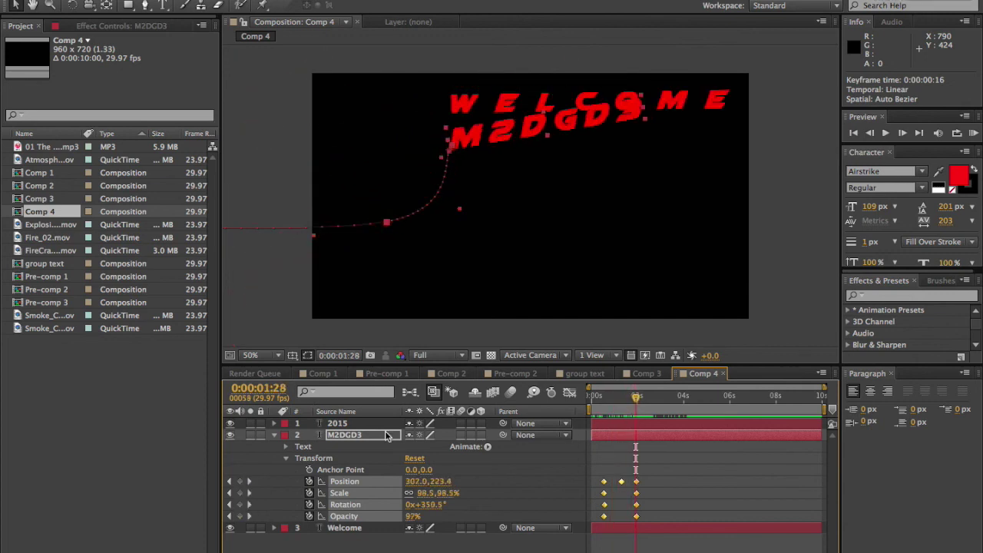
# - Expand the 2015 layer, shift all its keyframes earlier to start at 0:00:01:13, and scrub back to 0:00:00:03
pyautogui.click(273, 424)
pyautogui.moveTo(705, 461); pyautogui.dragTo(652, 507)
pyautogui.moveTo(656, 470); pyautogui.dragTo(627, 470)
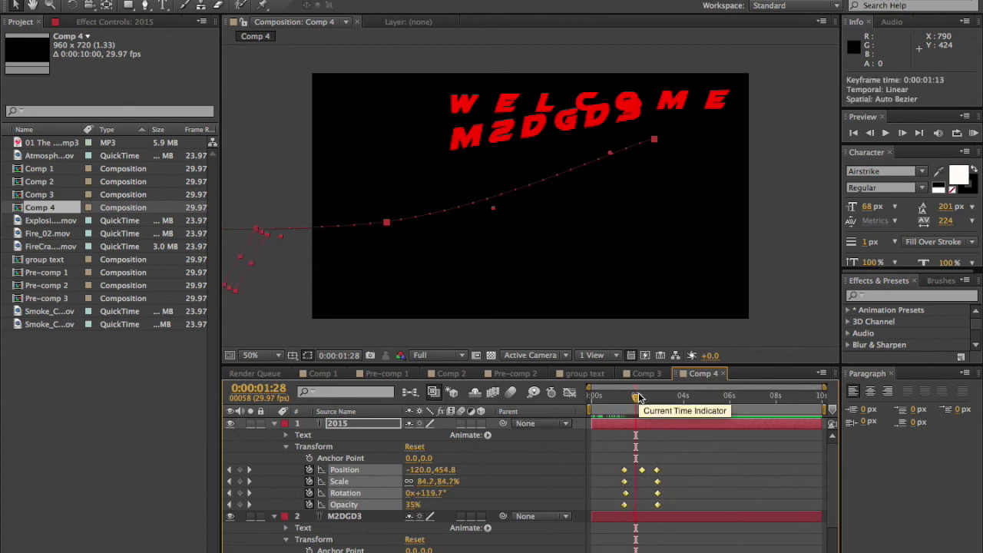
pyautogui.moveTo(635, 404); pyautogui.dragTo(595, 453)
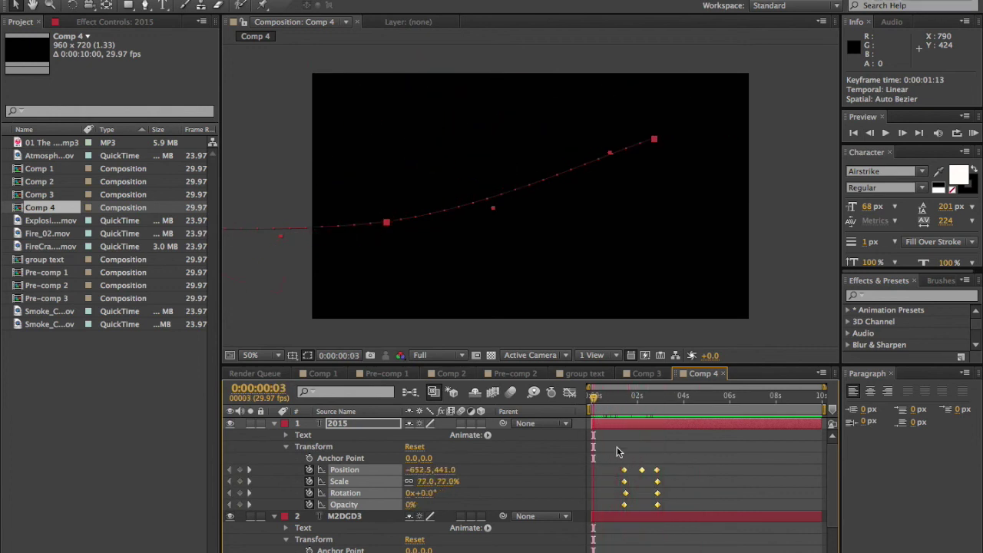
# - Collapse the 2015 and M2DGD3 layers, and play a preview of the three-text animation, stopping it after the texts have arrived
pyautogui.click(274, 424)
pyautogui.click(274, 435)
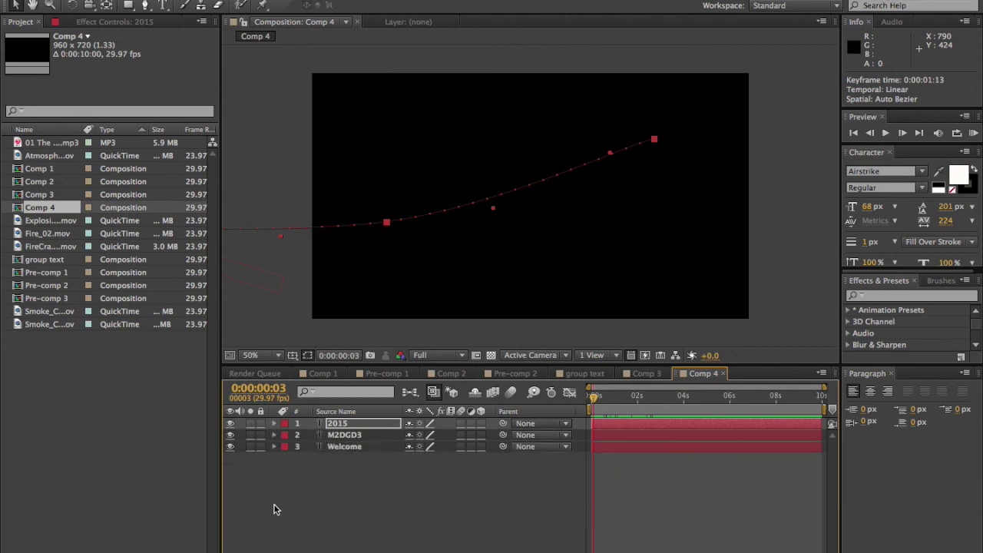
pyautogui.press('KP_0')
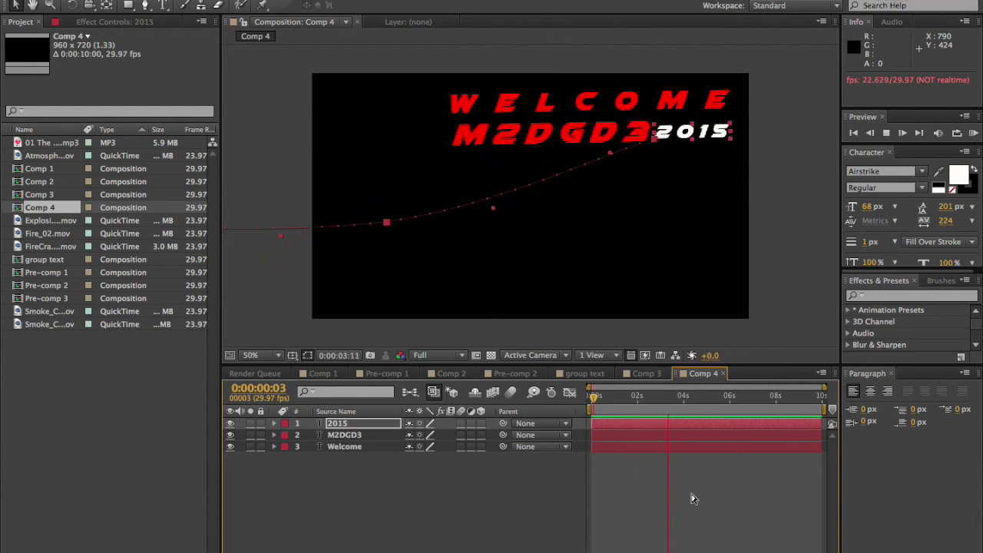
pyautogui.press('space')
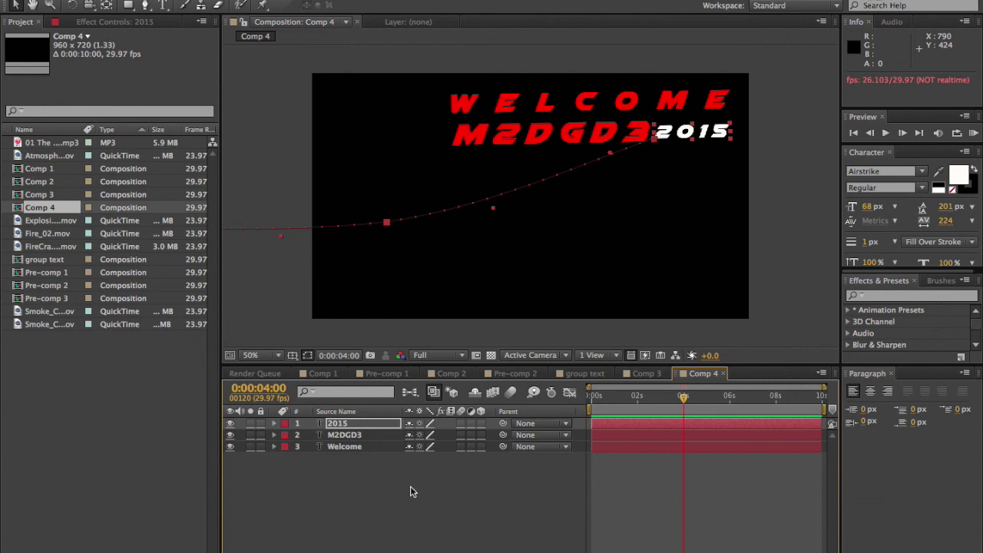
pyautogui.click(274, 446)
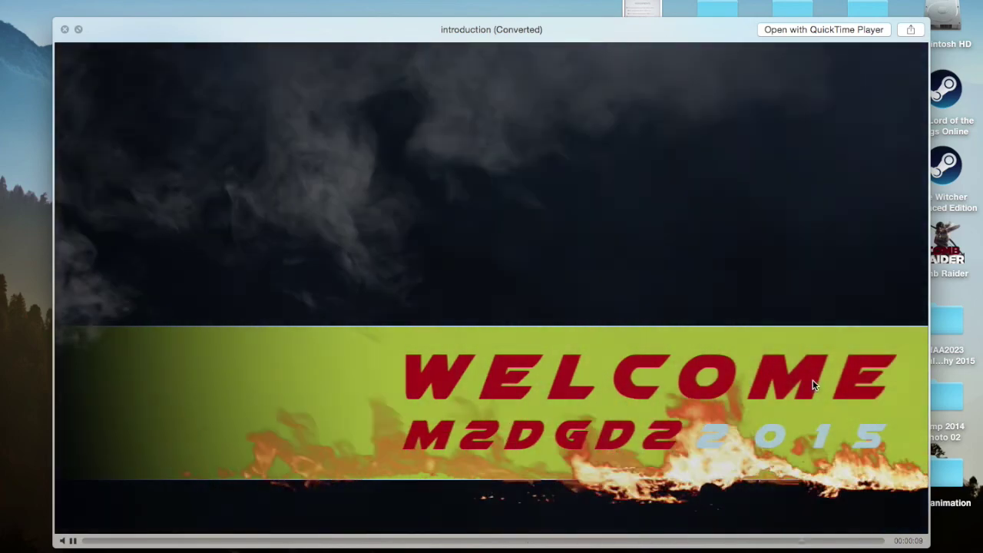
# - Close the introduction video preview, switch back to After Effects, and review the Welcome layer's transform keyframes in Comp 4
pyautogui.press('space')
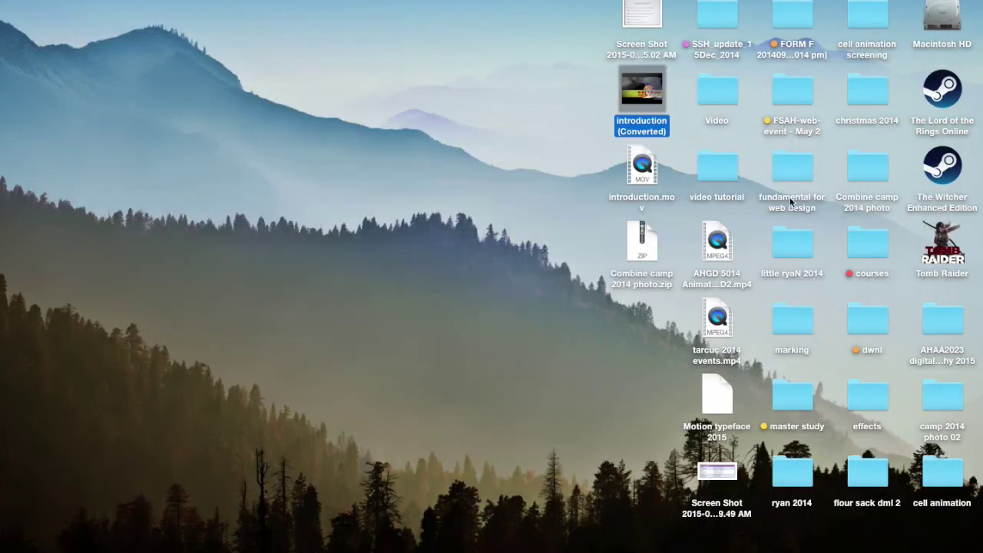
pyautogui.hotkey('ctrl', 'Up')
pyautogui.click(563, 24)
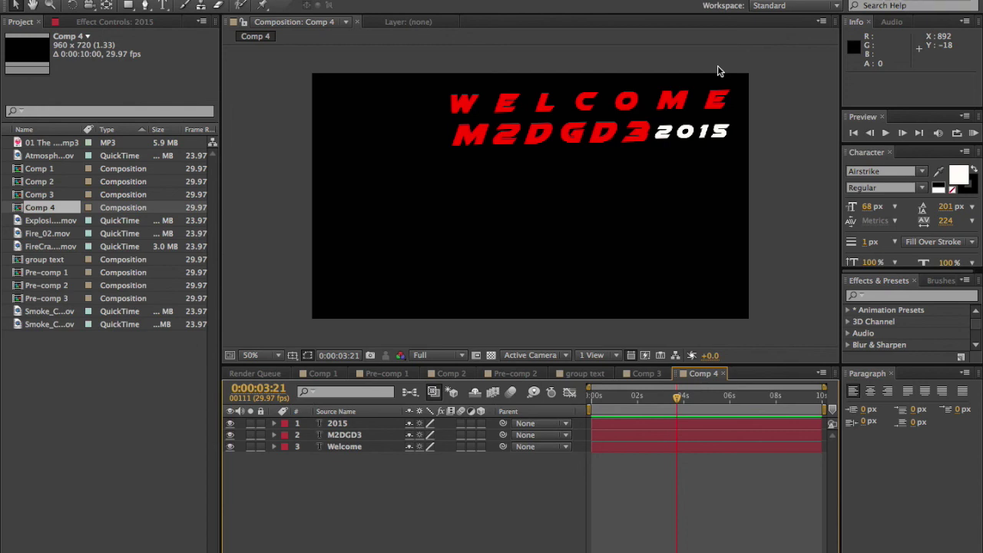
pyautogui.click(274, 447)
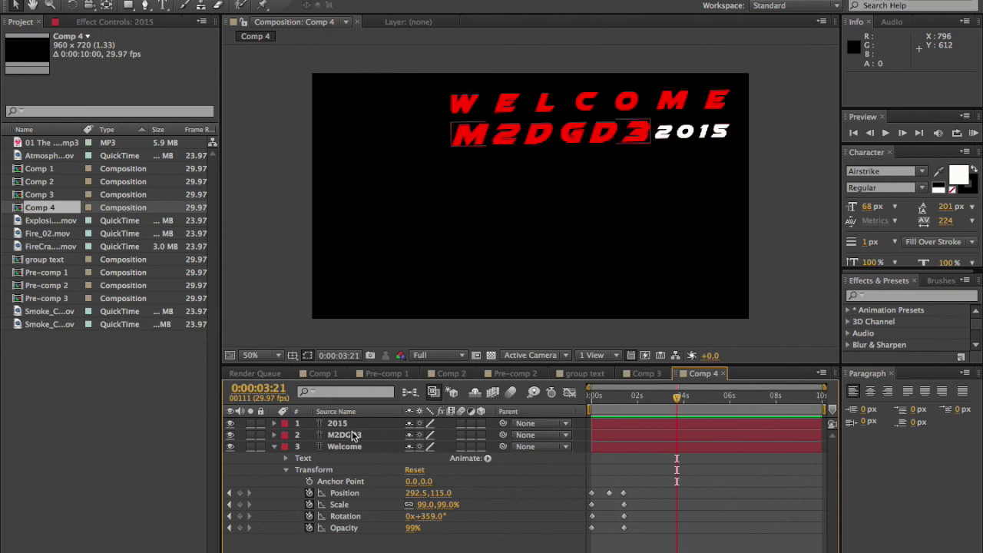
pyautogui.click(275, 447)
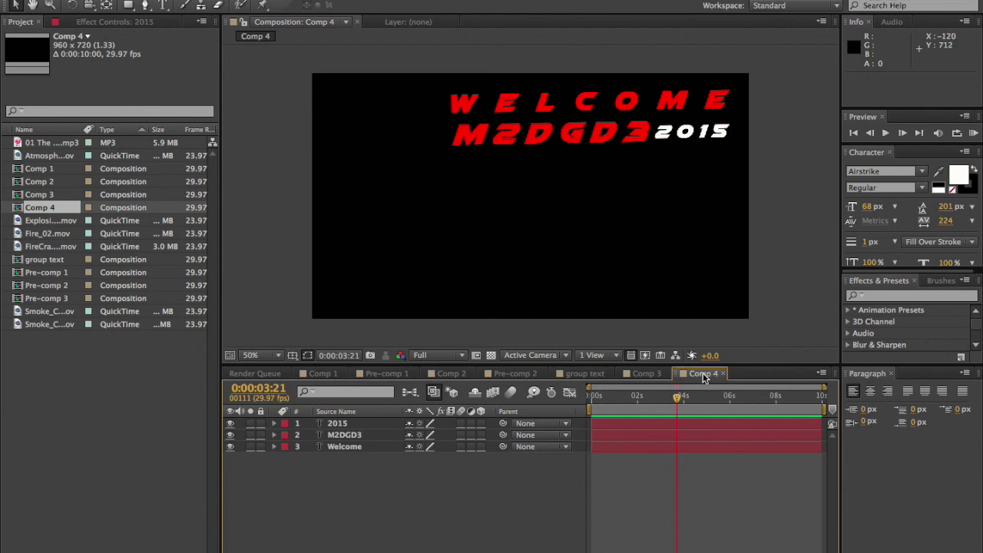
# - Pre-compose the 2015, M2DGD3 and Welcome layers into a composition named "group of text", moving all attributes into it
pyautogui.click(355, 423)
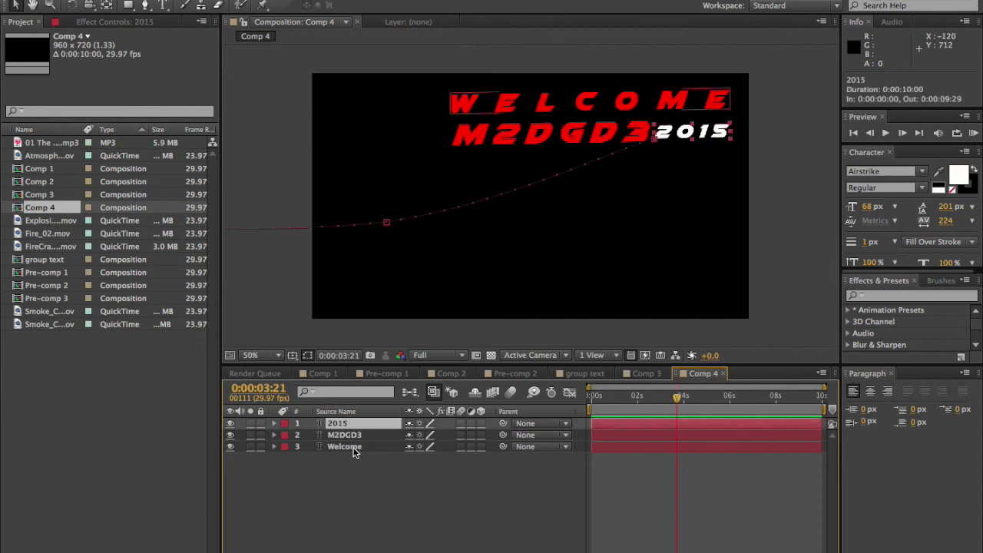
pyautogui.keyDown('shift'); pyautogui.click(356, 448); pyautogui.keyUp('shift')
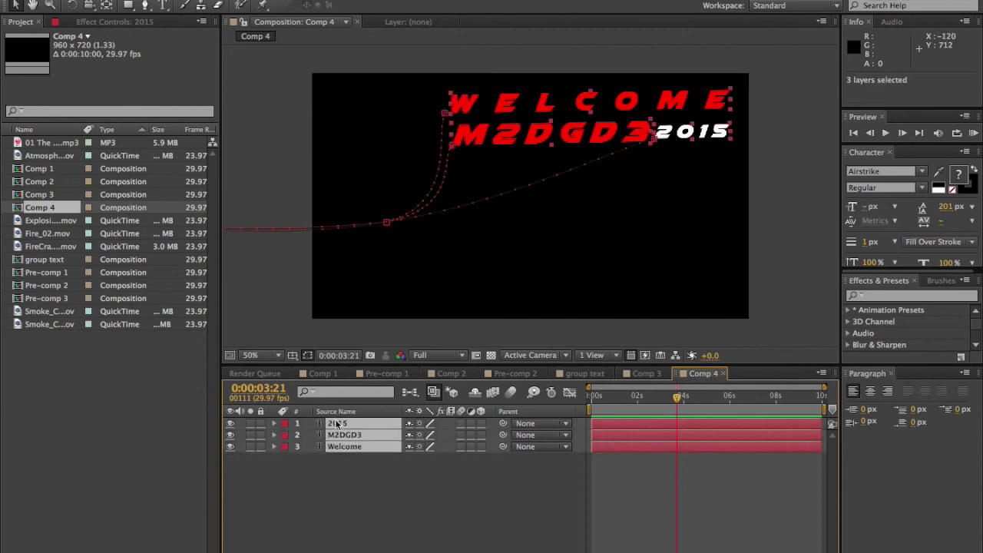
pyautogui.rightClick(344, 436)
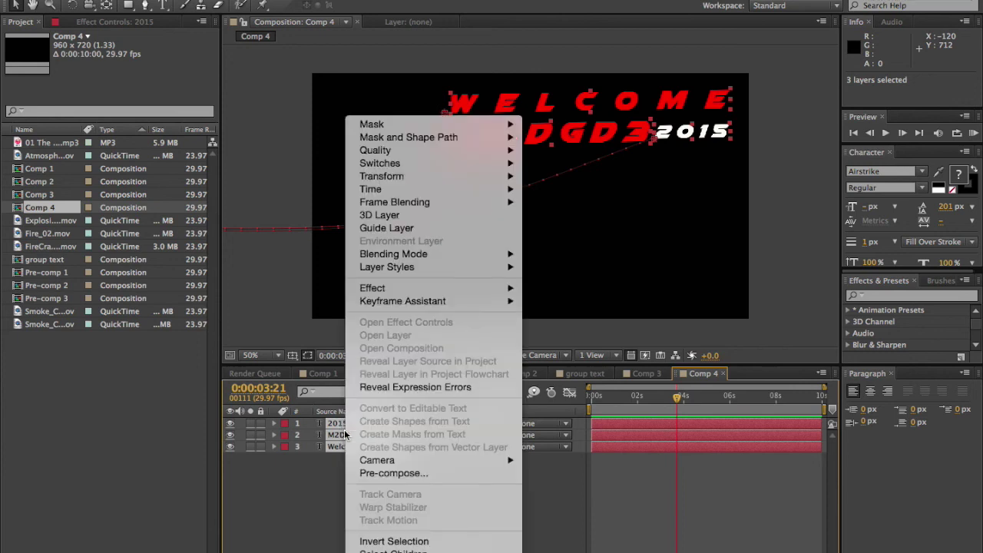
pyautogui.click(371, 474)
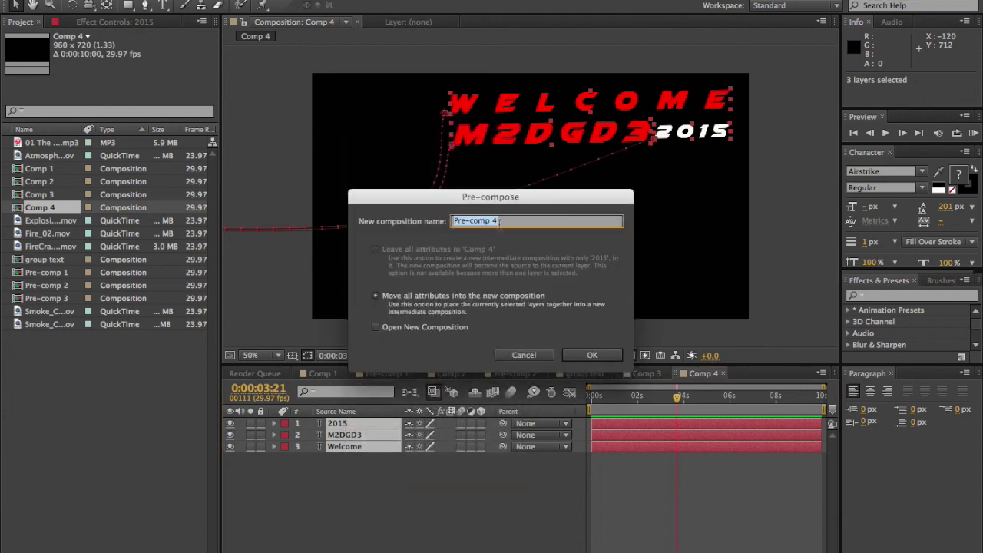
pyautogui.write('group of text')
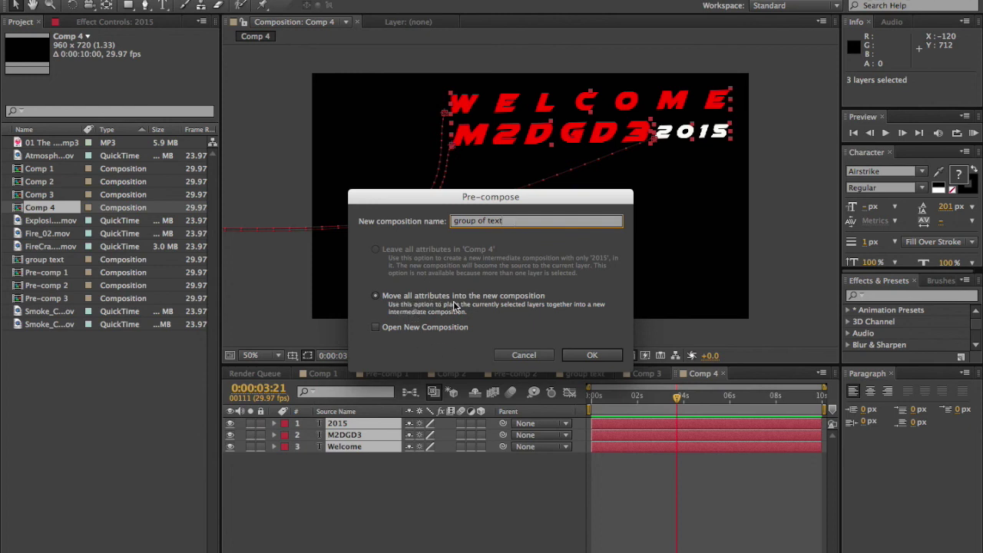
pyautogui.click(591, 357)
pyautogui.click(592, 355)
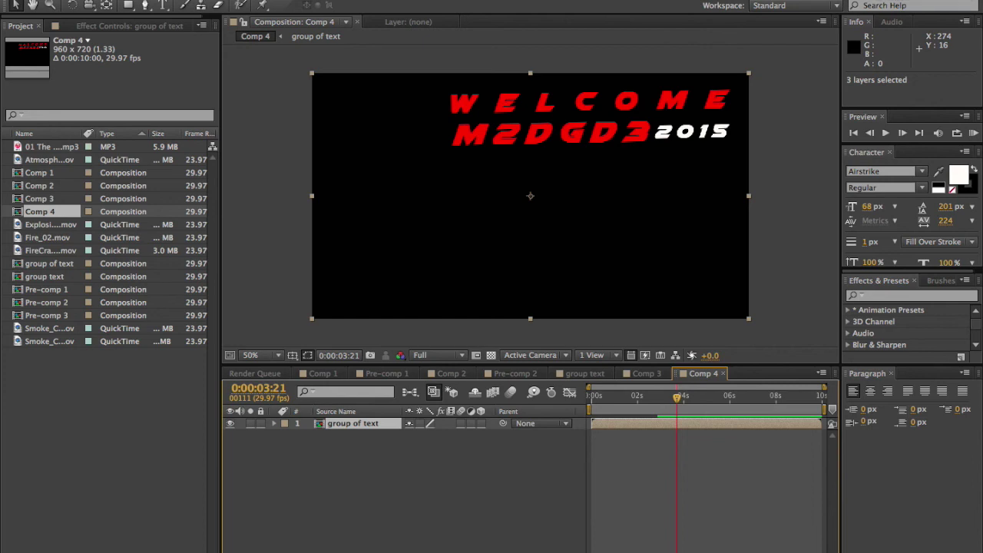
# - Create a new composition, Comp 5, with the DVCPRO HD 720 29.97 preset and a duration of 0:03:10:00
pyautogui.click(193, 0)
pyautogui.click(223, 14)
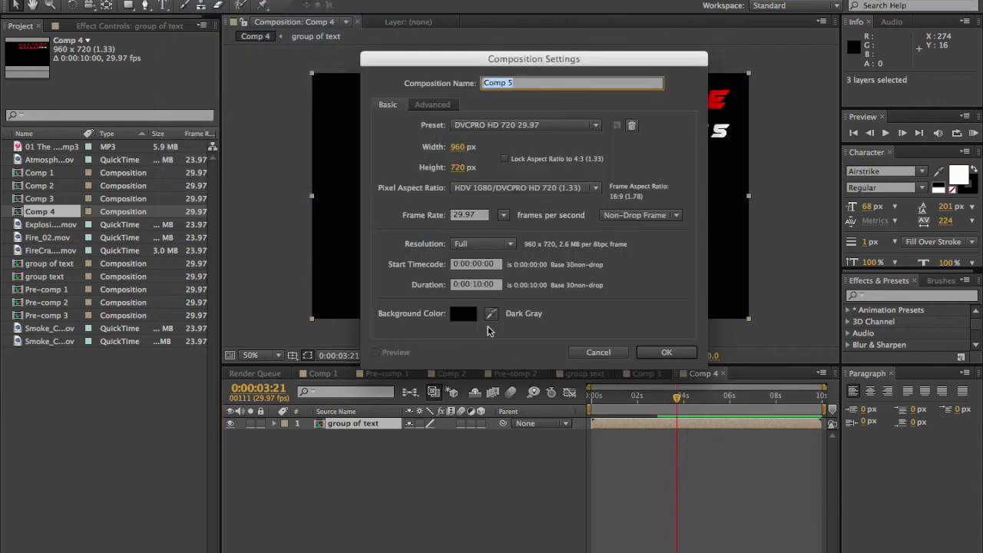
pyautogui.click(471, 285)
pyautogui.press('BackSpace')
pyautogui.press('BackSpace')
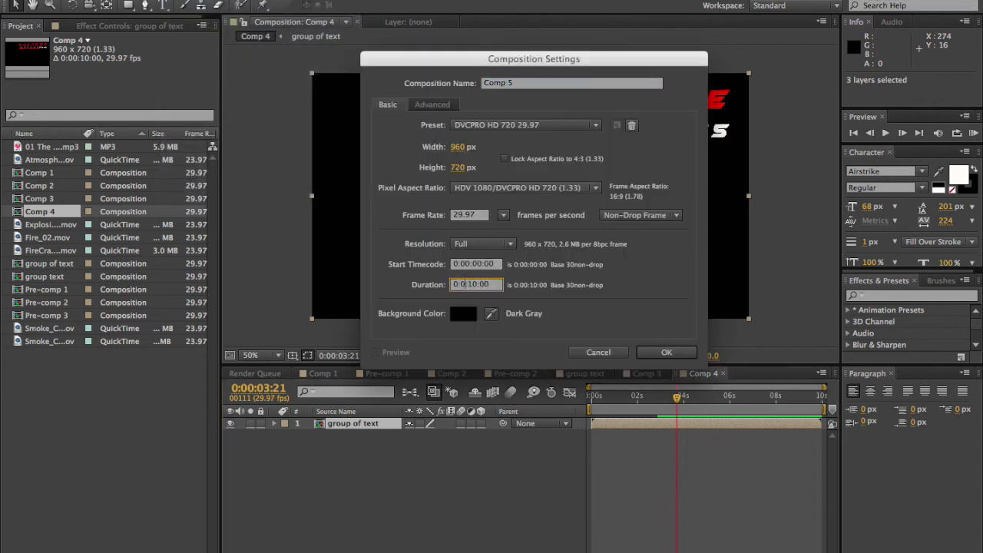
pyautogui.click(683, 355)
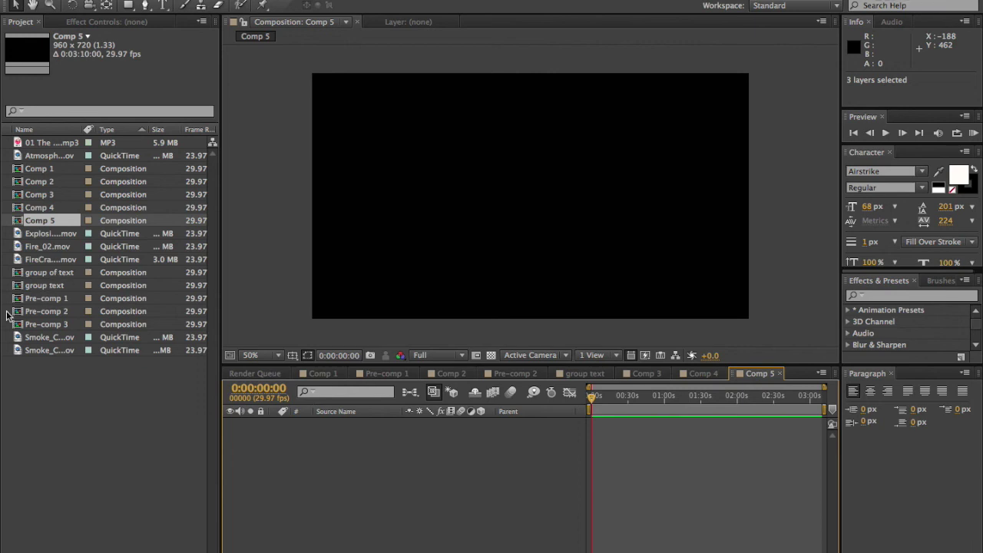
# - Add the group of text composition to the start of Comp 5 and scrub to 0:00:04:15 to check it
pyautogui.click(19, 275)
pyautogui.moveTo(17, 275); pyautogui.dragTo(596, 409)
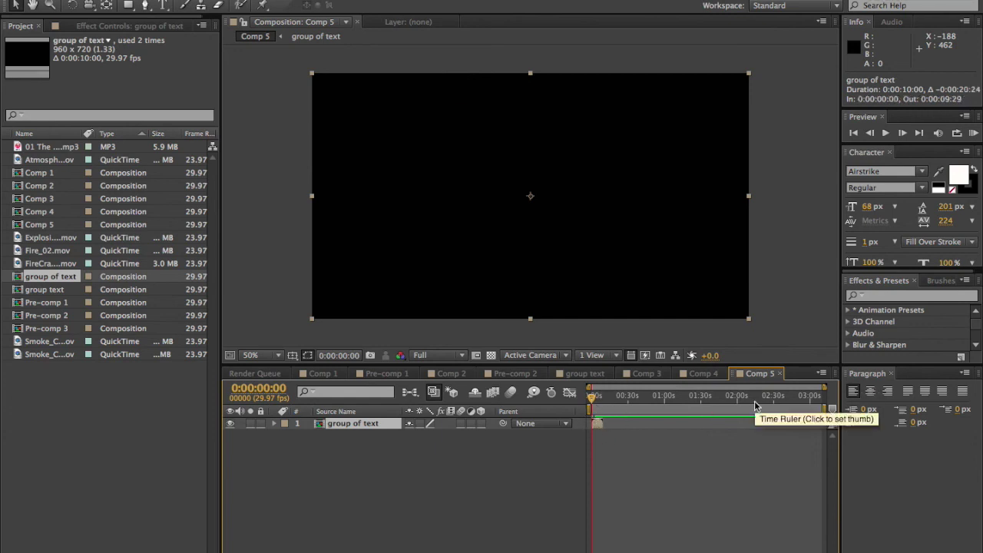
pyautogui.moveTo(591, 400); pyautogui.dragTo(596, 403)
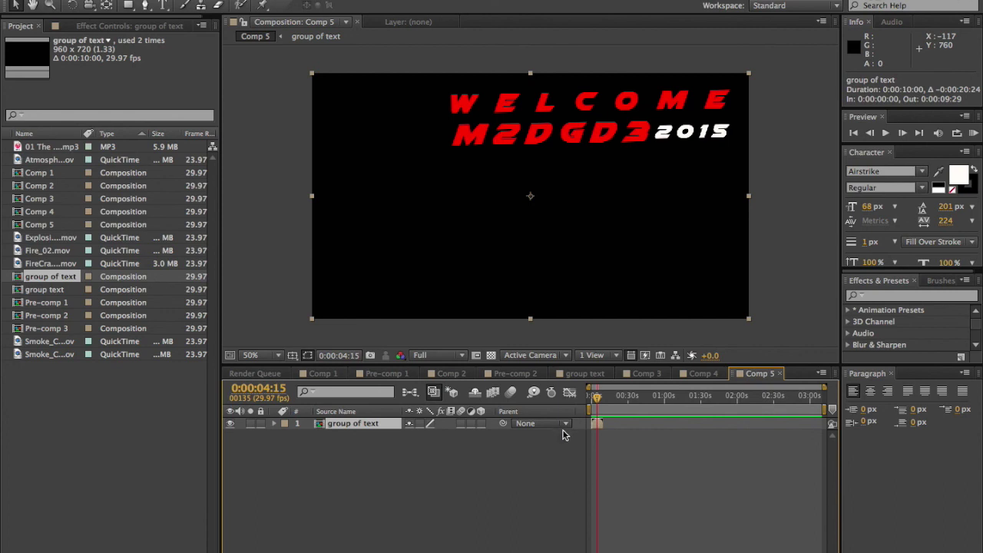
# - Compare the group of text layer in Comp 4 and Comp 5, ending in Comp 4
pyautogui.click(701, 374)
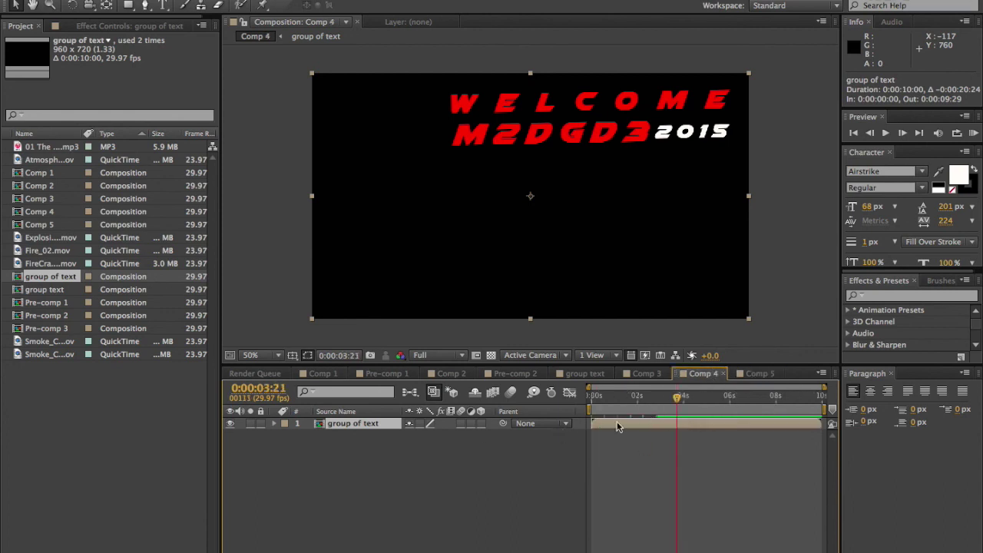
pyautogui.click(774, 376)
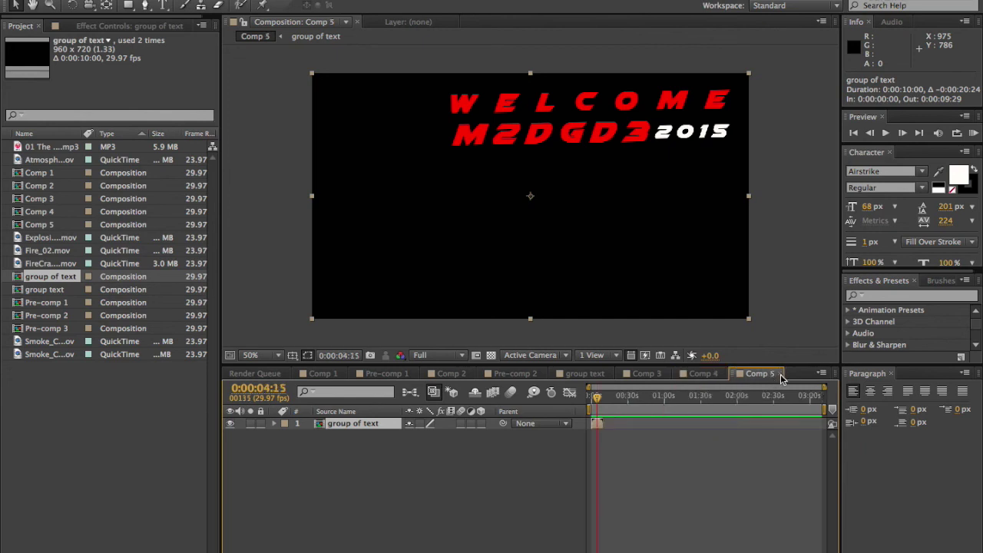
pyautogui.click(700, 374)
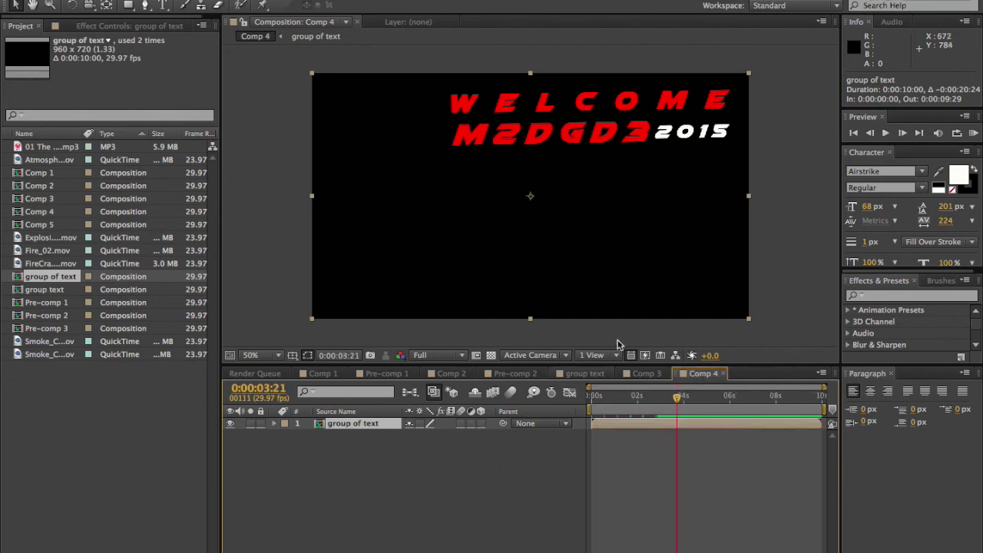
# - Keyframe the group of text layer's position at 0:00:02:29, and move the layer down to about 492, 804 at 0:00:03:22
pyautogui.moveTo(675, 398); pyautogui.dragTo(657, 438)
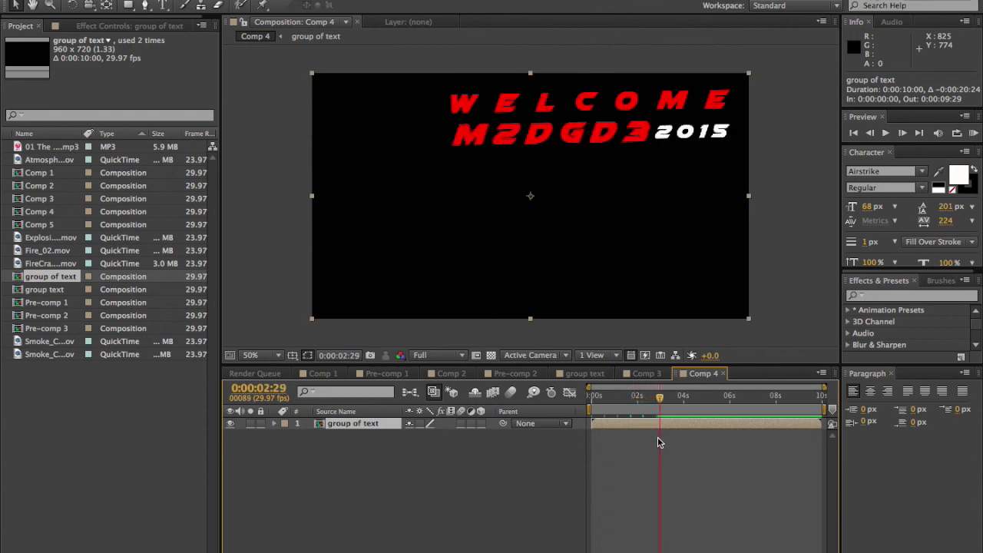
pyautogui.click(275, 424)
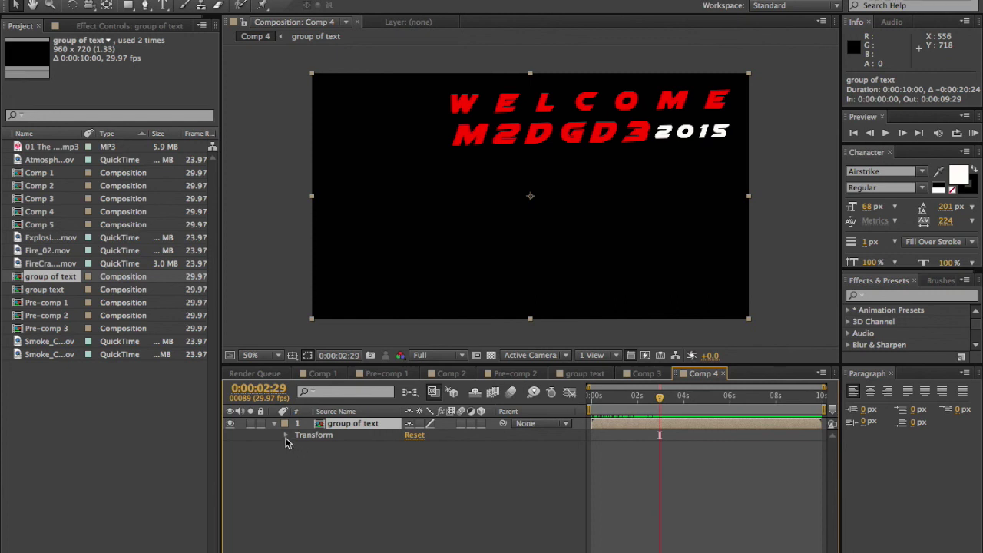
pyautogui.click(285, 436)
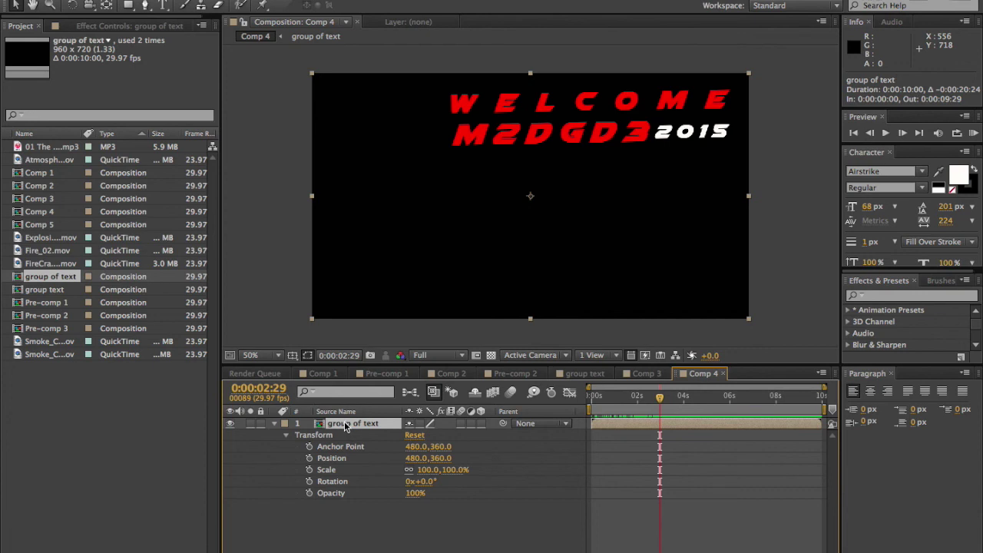
pyautogui.click(309, 458)
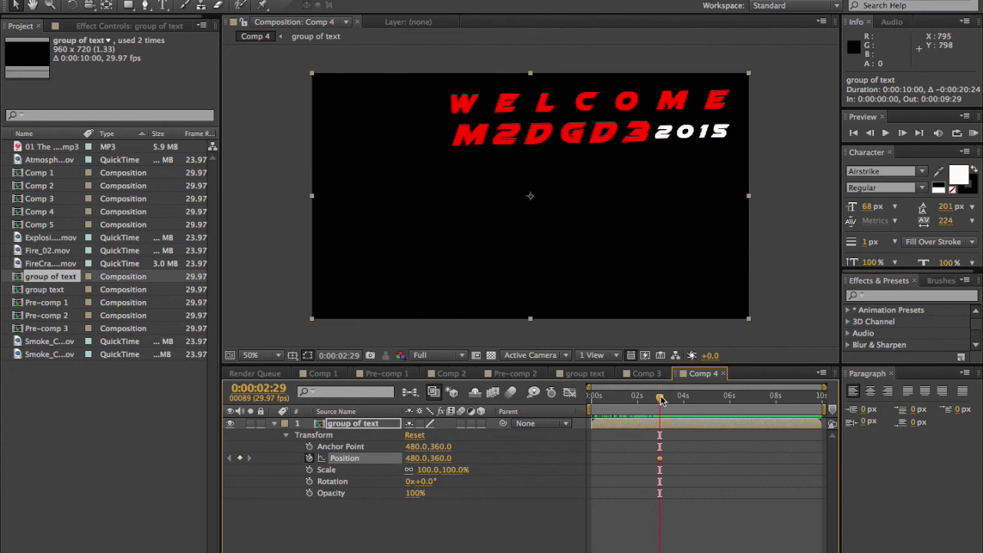
pyautogui.moveTo(660, 400); pyautogui.dragTo(677, 398)
pyautogui.moveTo(681, 108); pyautogui.dragTo(686, 261)
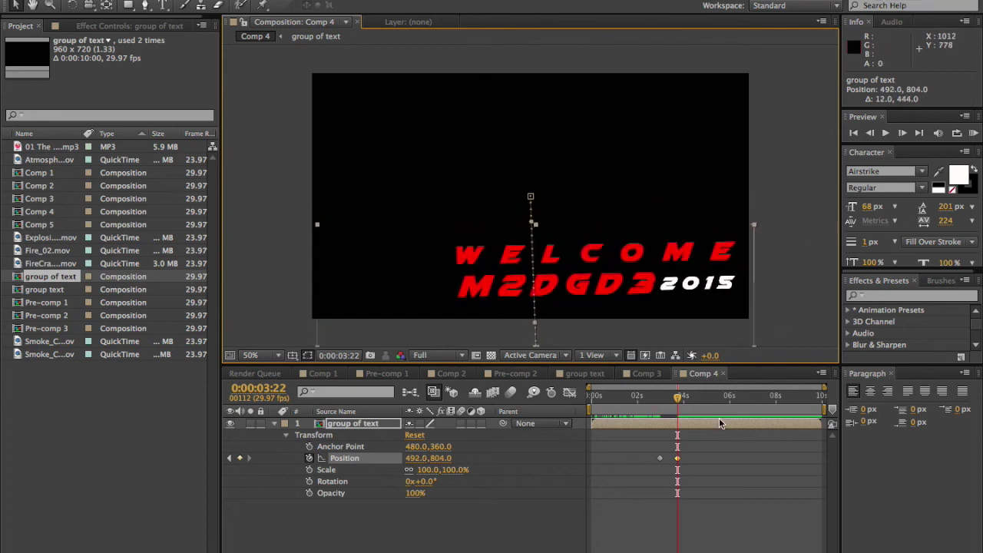
# - Preview the grouped text animation from the start, once with standard playback and once as a RAM preview
pyautogui.moveTo(682, 406); pyautogui.dragTo(591, 416)
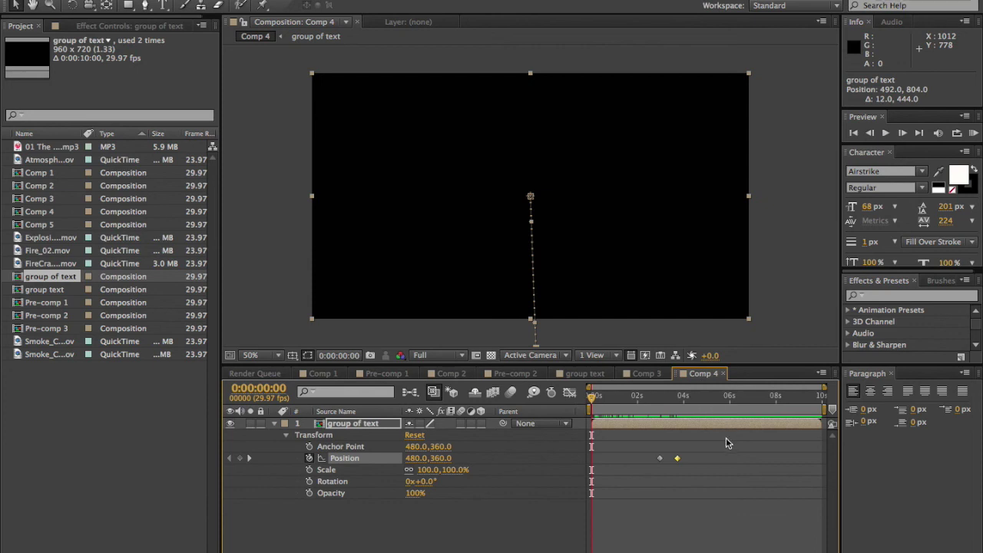
pyautogui.press('space')
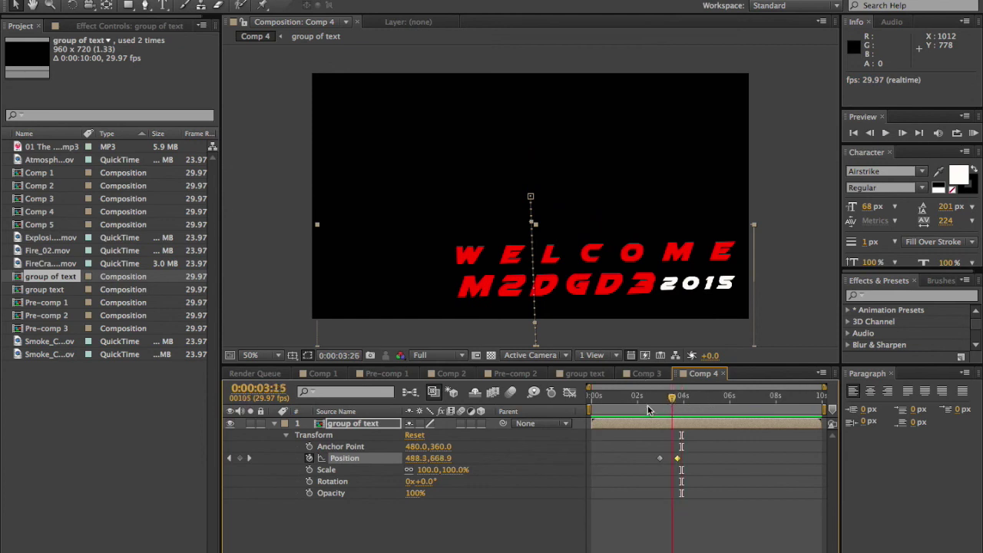
pyautogui.press('space')
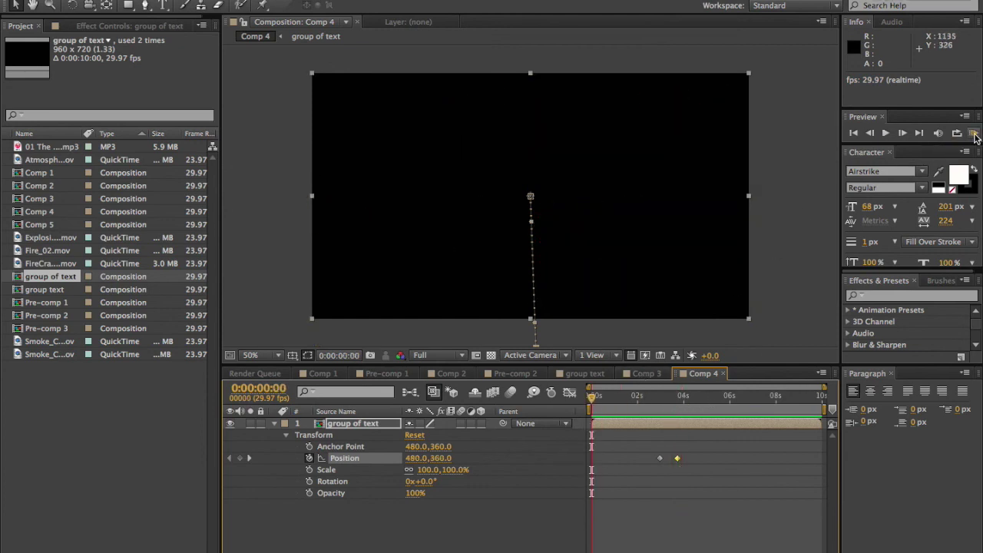
pyautogui.click(974, 134)
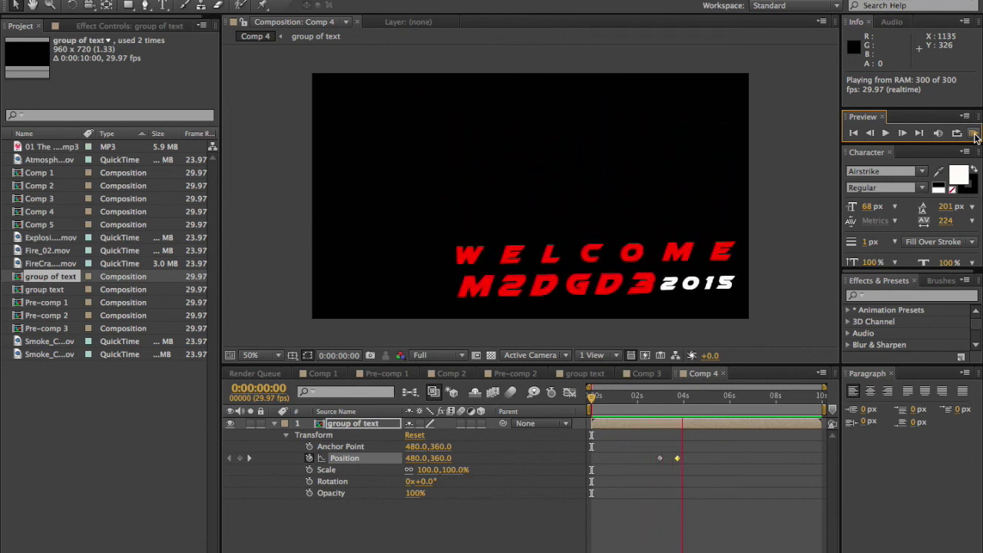
pyautogui.press('space')
# - Set the current time to 0:00:03:23, collapse the group of text layer, and clear the layer selection
pyautogui.moveTo(692, 400); pyautogui.dragTo(678, 415)
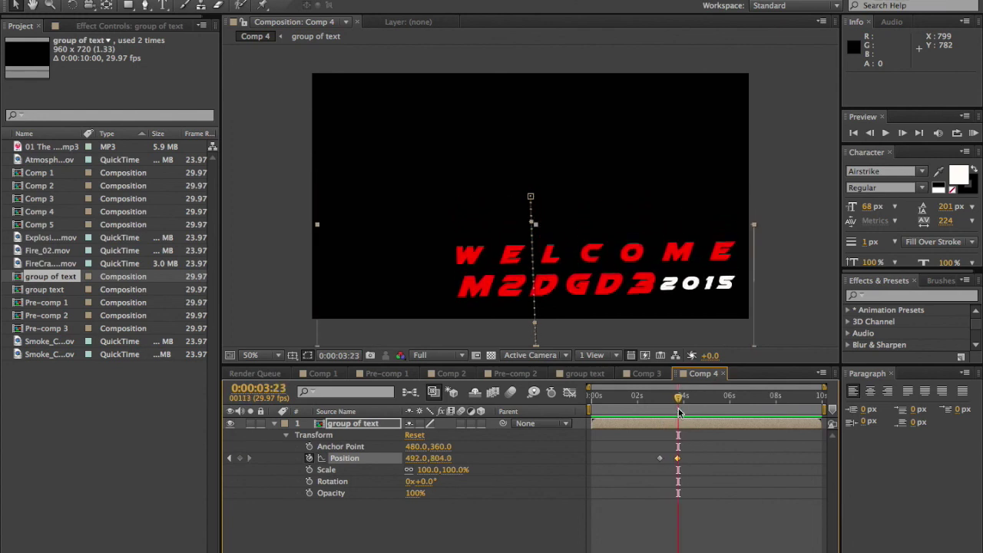
pyautogui.click(274, 424)
pyautogui.click(545, 479)
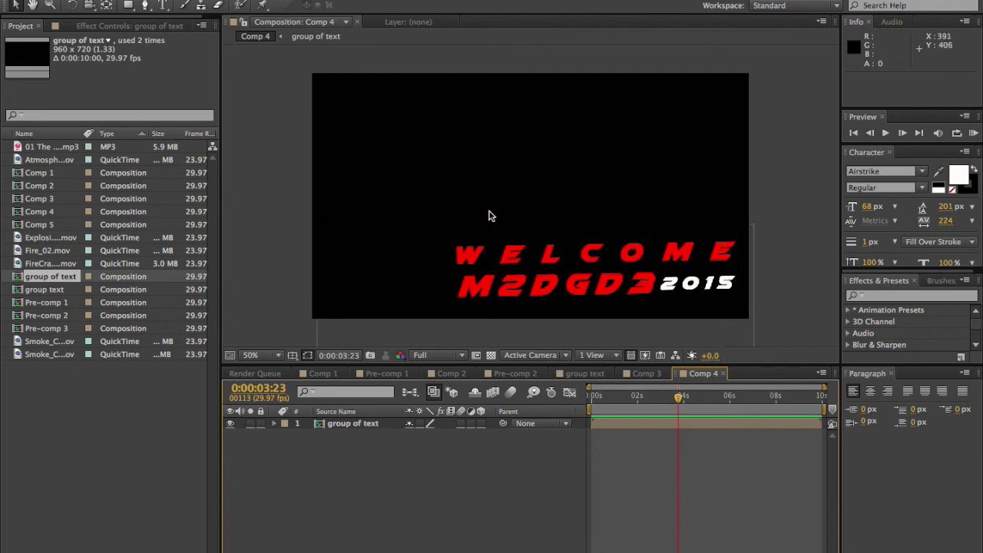
pyautogui.click(344, 427)
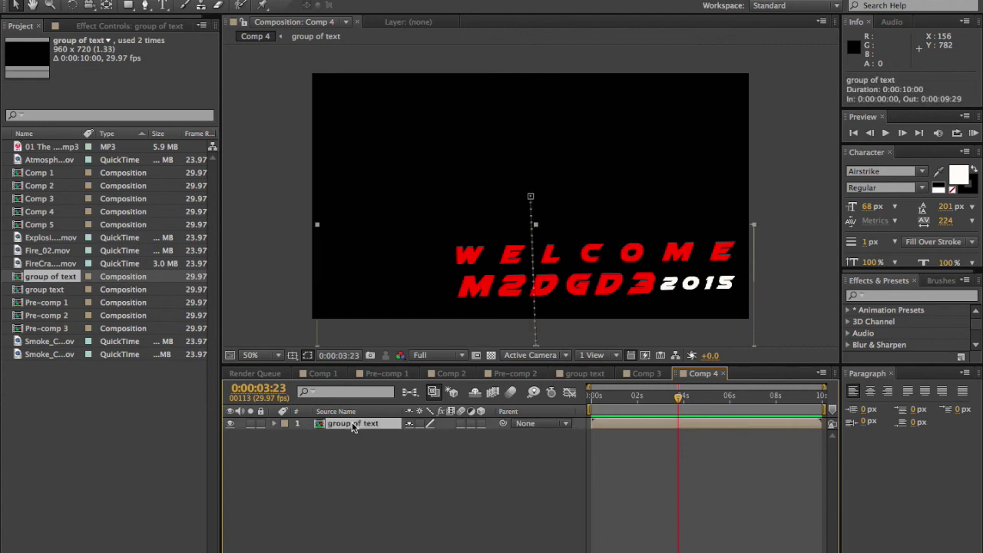
pyautogui.click(129, 6)
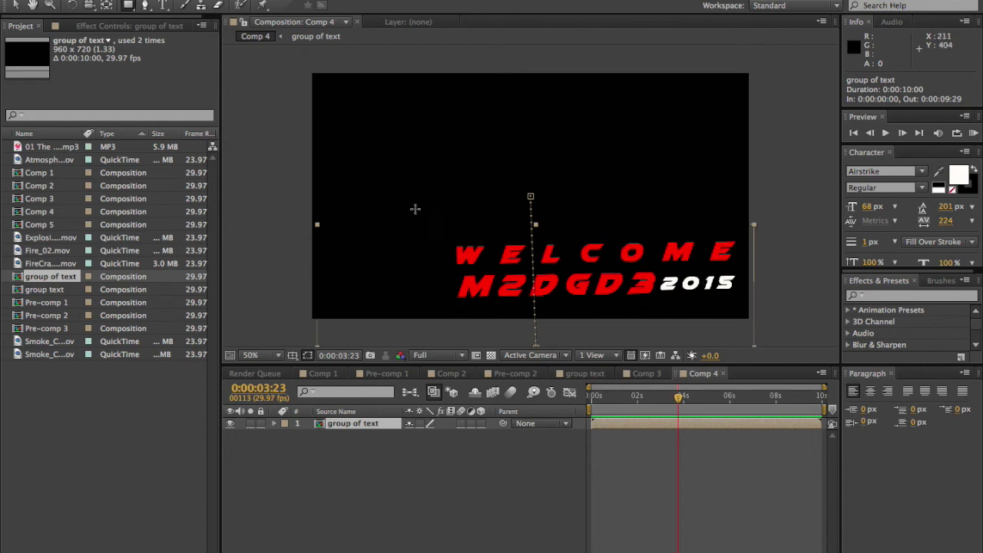
pyautogui.click(17, 4)
pyautogui.click(350, 465)
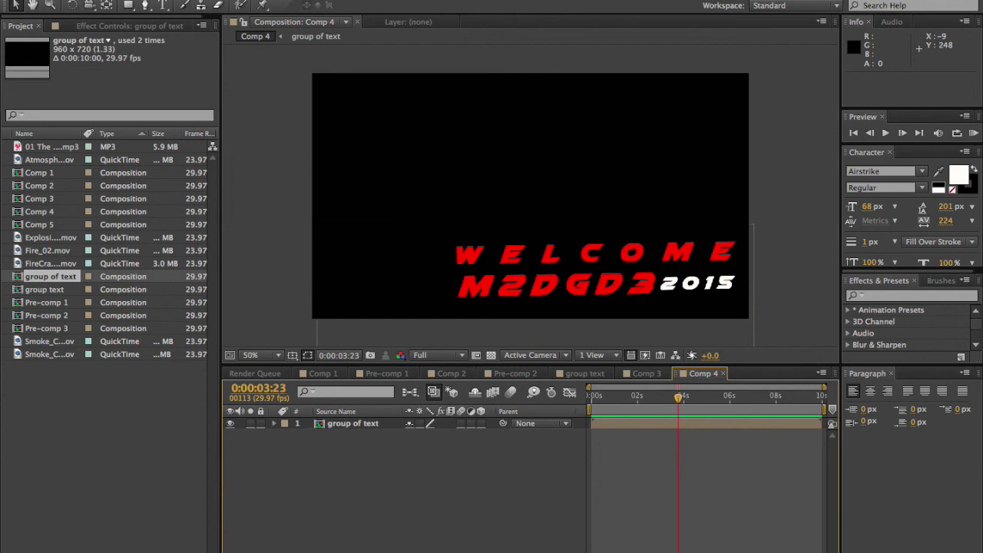
# - Try a yellow rectangle shape about 1362 by 288 px across the frame's lower part, undo it, and reactivate the Rectangle tool
pyautogui.click(128, 6)
pyautogui.moveTo(320, 212)
pyautogui.mouseDown()
pyautogui.moveTo(441, 294)
pyautogui.moveTo(784, 309)
pyautogui.mouseUp()
pyautogui.hotkey('ctrl', 'alt', 'Home')
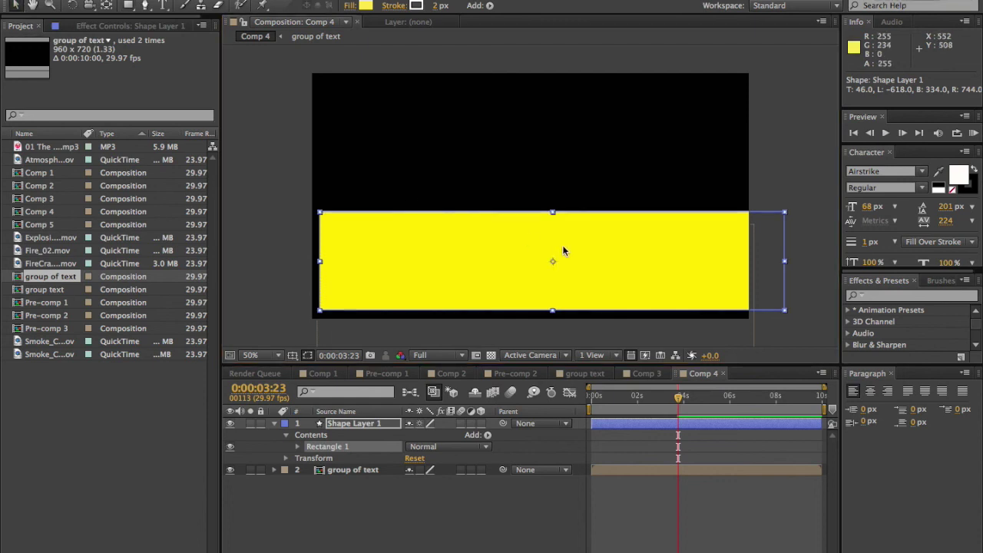
pyautogui.hotkey('ctrl', 'z')
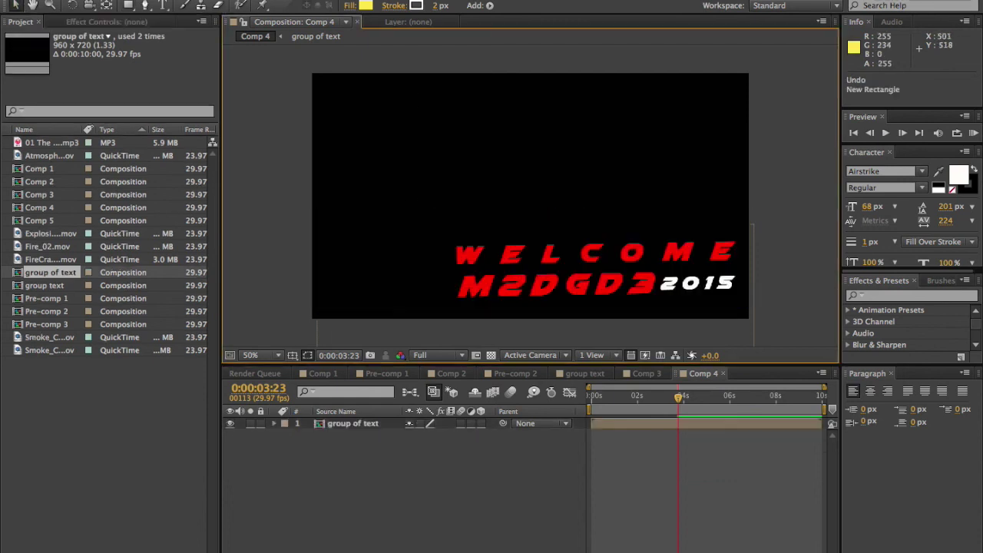
pyautogui.press('q')
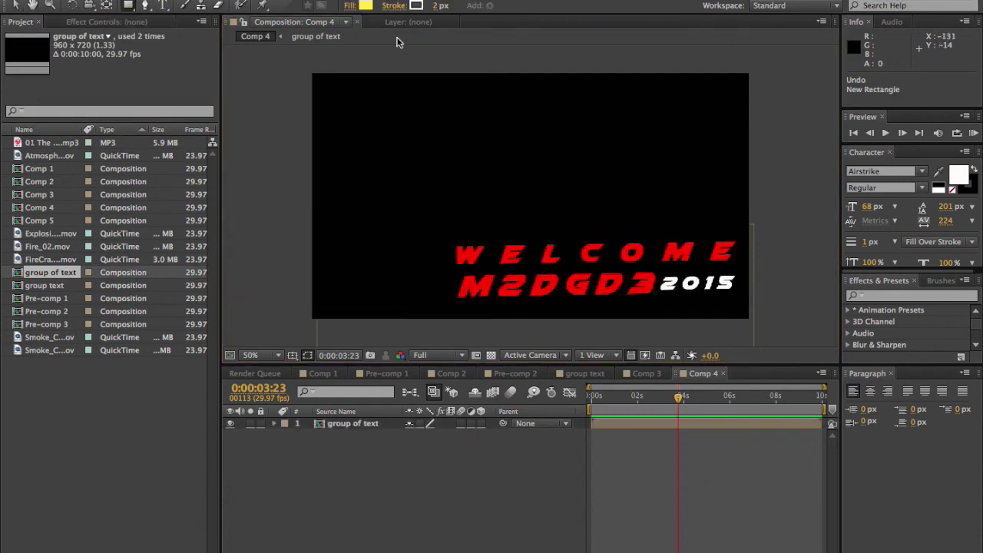
# - Set the shape stroke color to yellow FFEA00
pyautogui.click(416, 6)
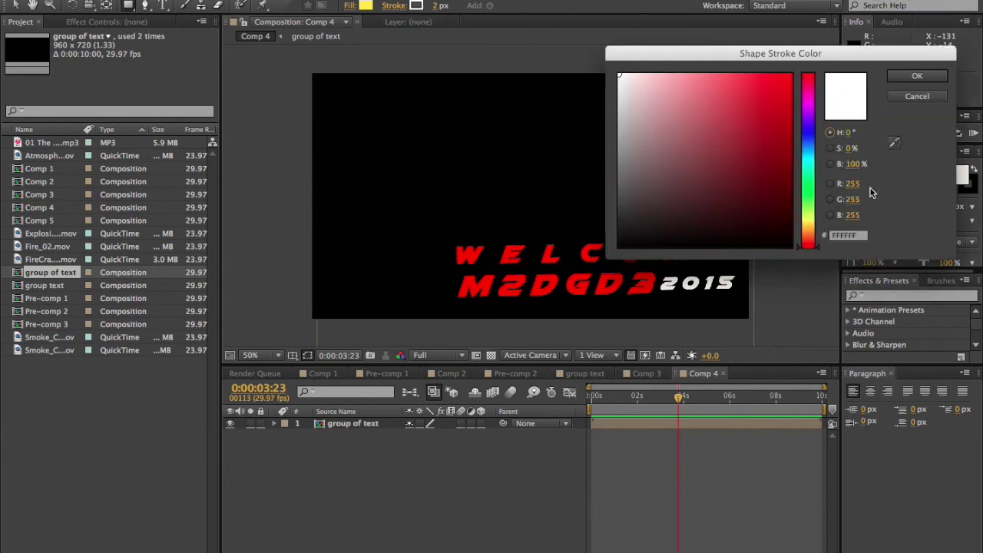
pyautogui.moveTo(810, 227); pyautogui.dragTo(809, 221)
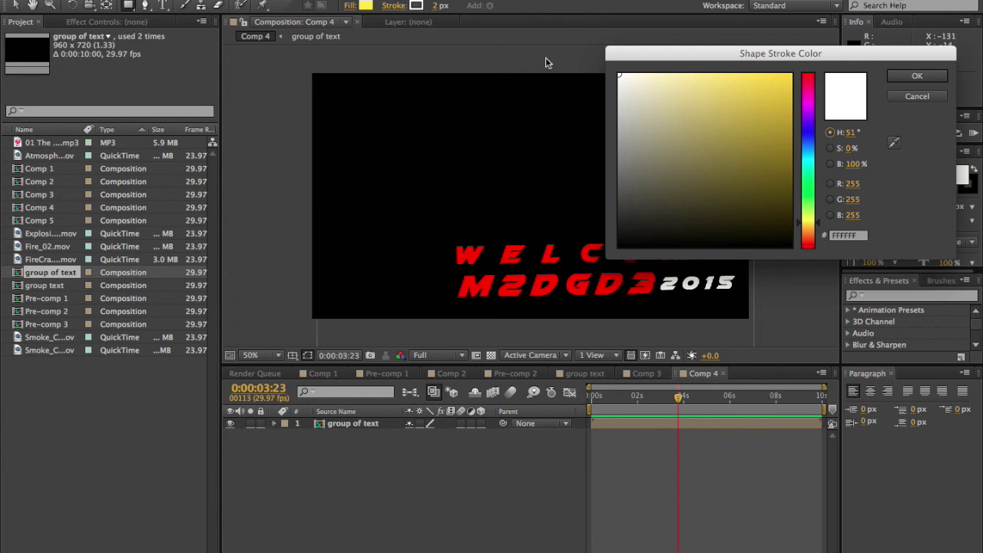
pyautogui.click(728, 183)
pyautogui.click(809, 220)
pyautogui.moveTo(777, 193); pyautogui.dragTo(796, 51)
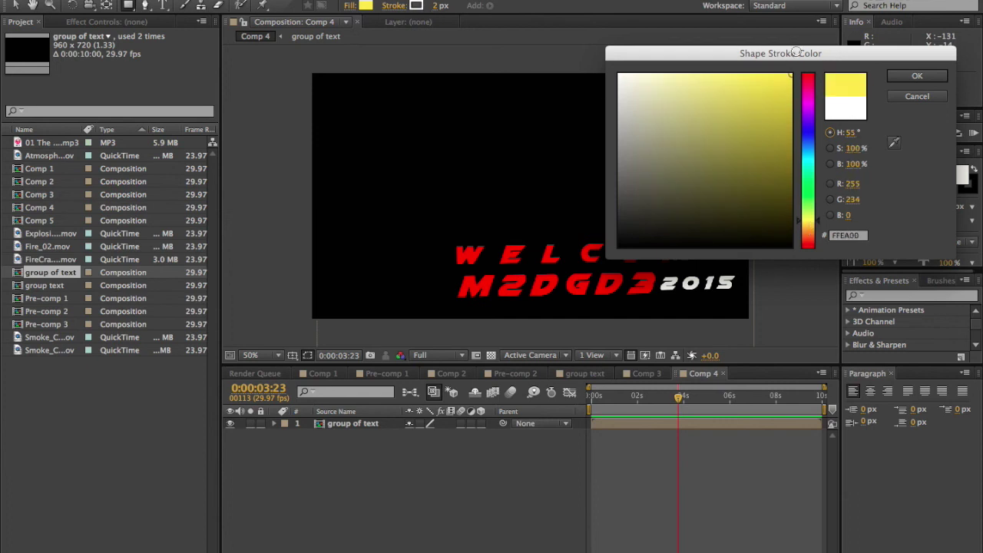
pyautogui.click(917, 75)
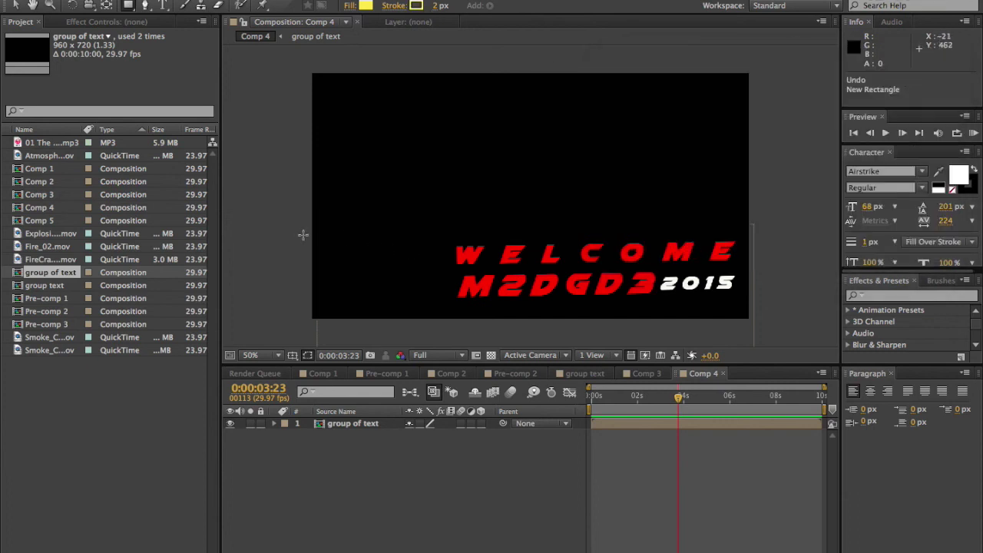
# - Draw a yellow rectangle about 1564 by 230 px across the frame's lower part, and place the group of text layer above it
pyautogui.moveTo(258, 224)
pyautogui.mouseDown()
pyautogui.moveTo(612, 286)
pyautogui.moveTo(793, 304)
pyautogui.mouseUp()
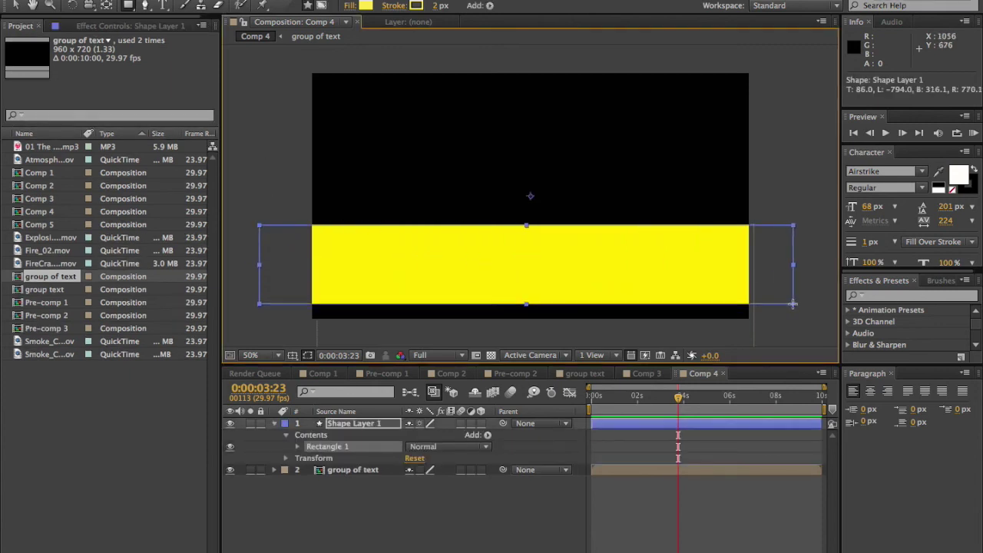
pyautogui.click(357, 469)
pyautogui.moveTo(362, 414); pyautogui.dragTo(361, 416)
pyautogui.moveTo(358, 466); pyautogui.dragTo(371, 419)
# - Keyframe the rectangle layer's position at 0:00:03:21, and move the layer left out of frame to about -580.5, 360 at 0:00:03:01
pyautogui.moveTo(674, 401)
pyautogui.mouseDown()
pyautogui.moveTo(632, 409)
pyautogui.moveTo(649, 417)
pyautogui.moveTo(677, 413)
pyautogui.moveTo(676, 404)
pyautogui.mouseUp()
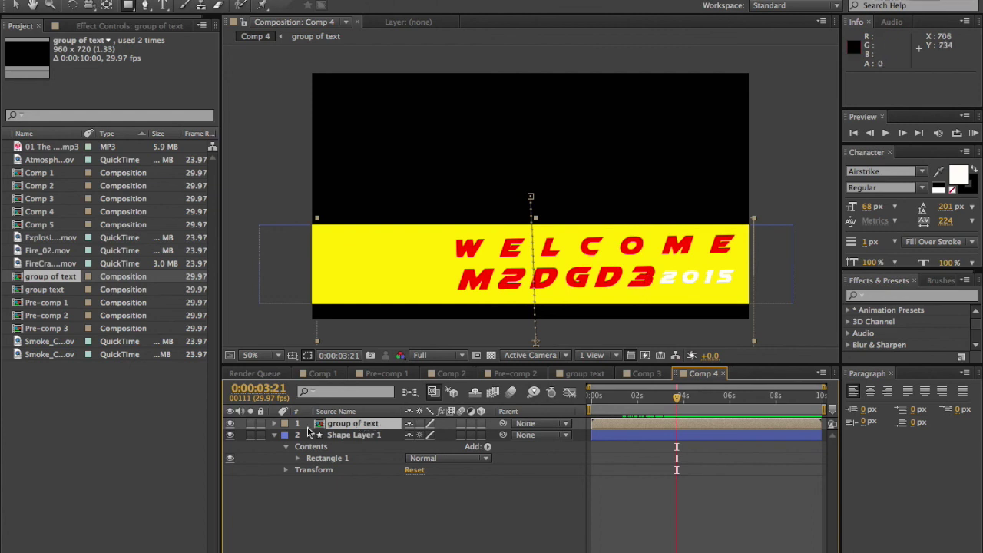
pyautogui.click(285, 470)
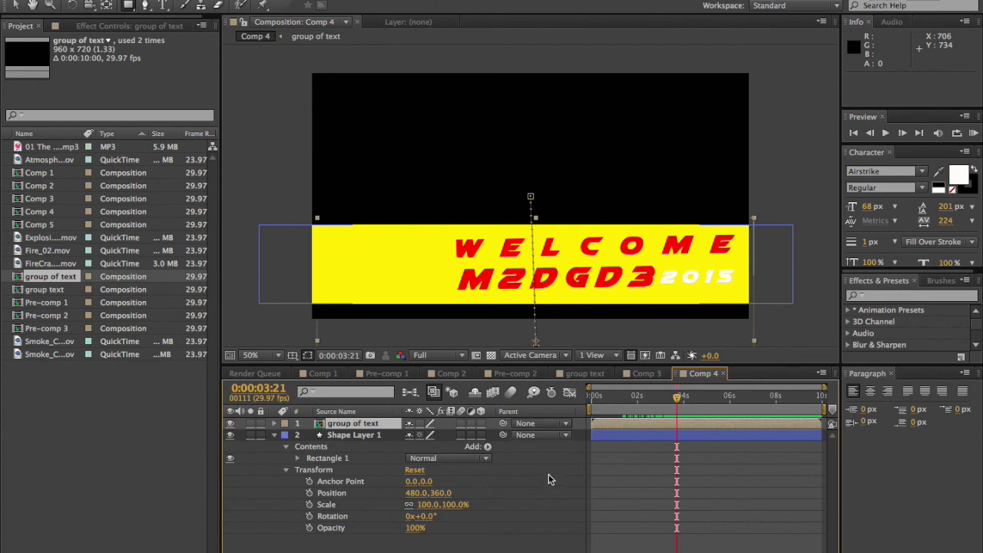
pyautogui.click(310, 493)
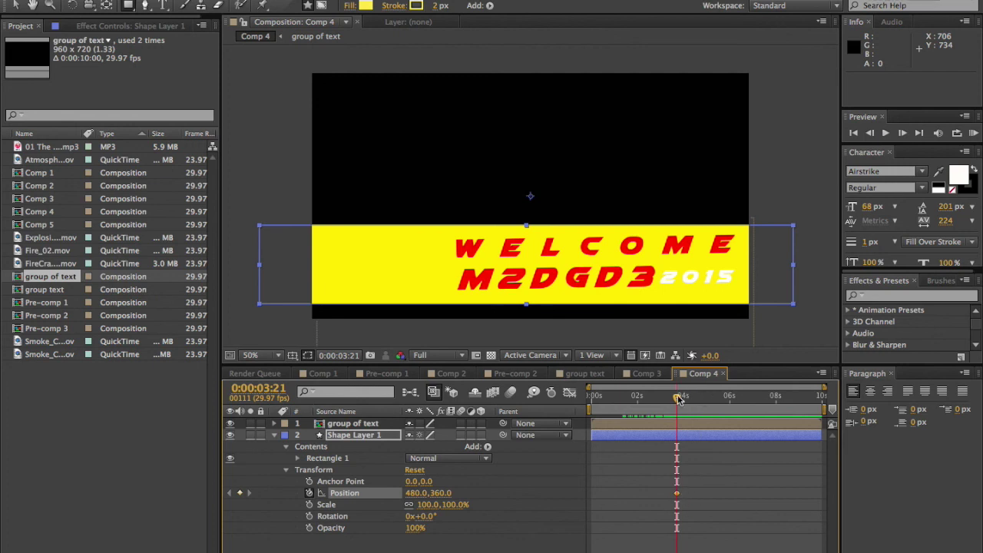
pyautogui.moveTo(676, 402); pyautogui.dragTo(662, 408)
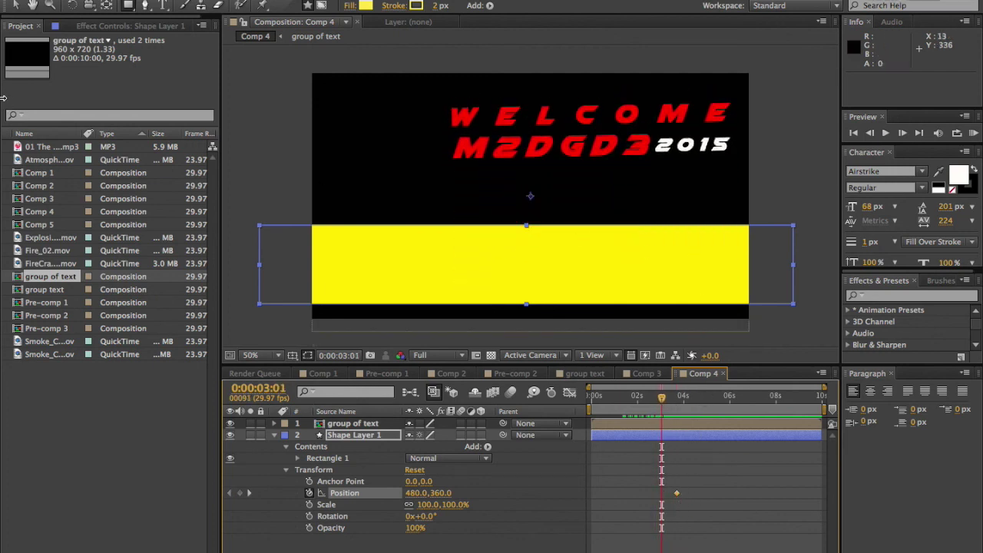
pyautogui.moveTo(685, 277); pyautogui.dragTo(210, 284)
pyautogui.moveTo(659, 405); pyautogui.dragTo(684, 427)
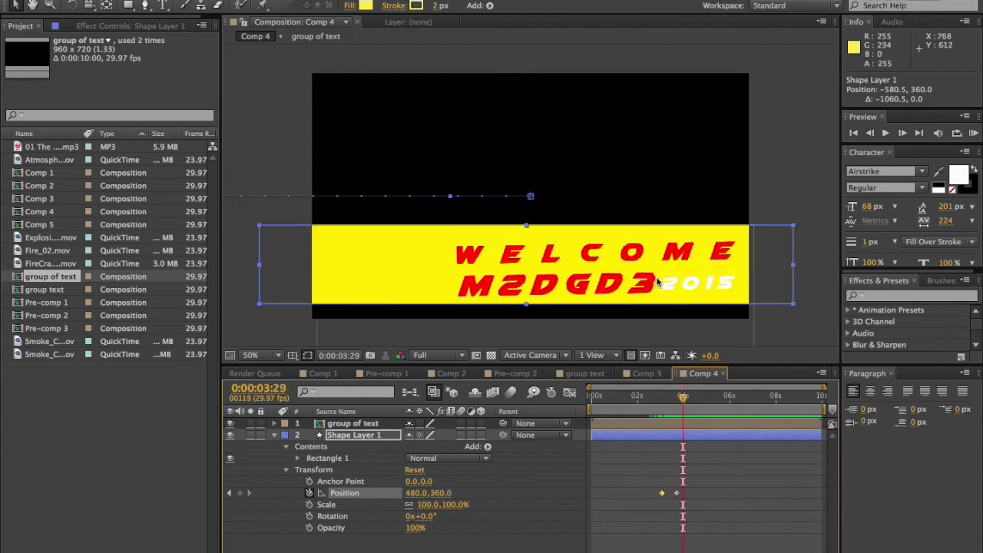
# - Delete the group of text layer's position keyframe at 0:00:03:22, and move the text straight down onto the yellow banner at about 480, 792
pyautogui.click(274, 425)
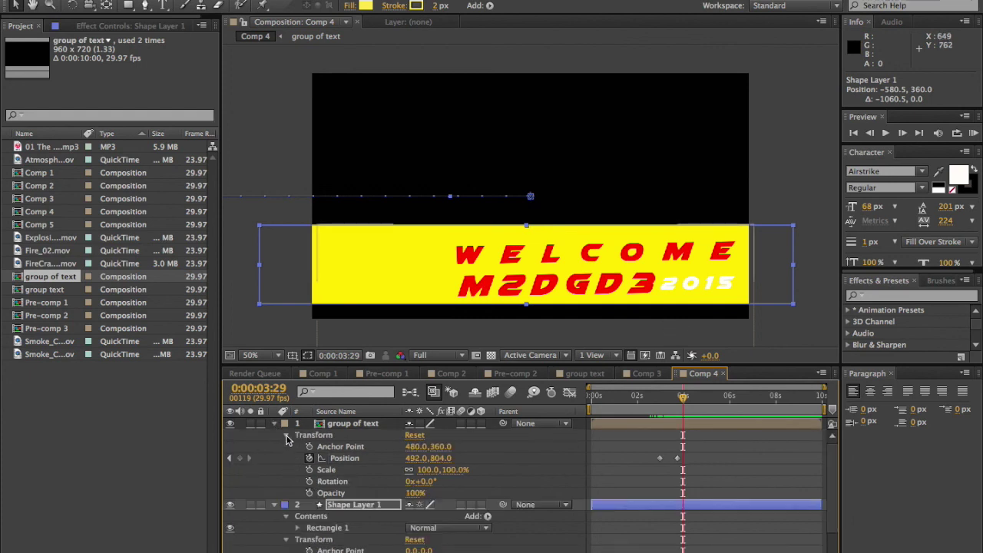
pyautogui.click(677, 458)
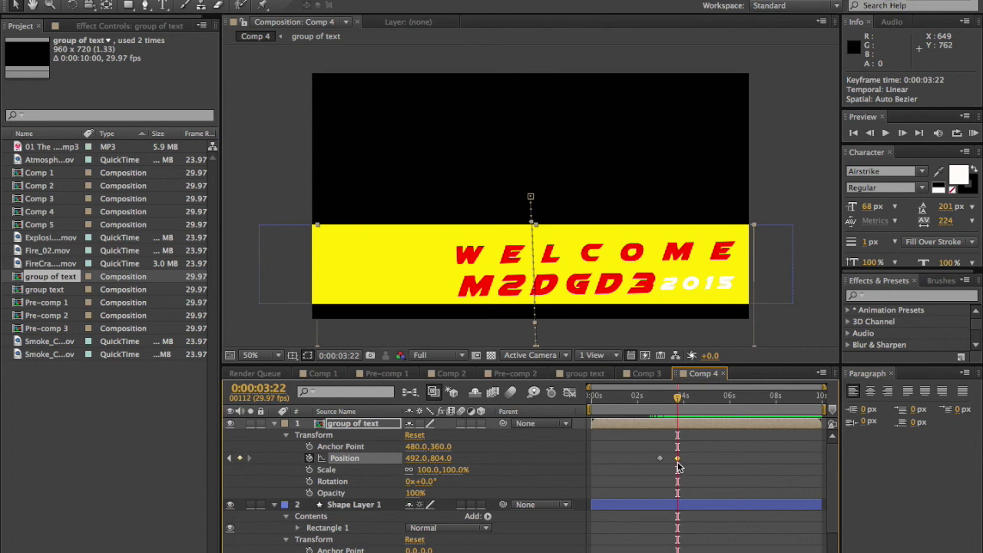
pyautogui.press('Delete')
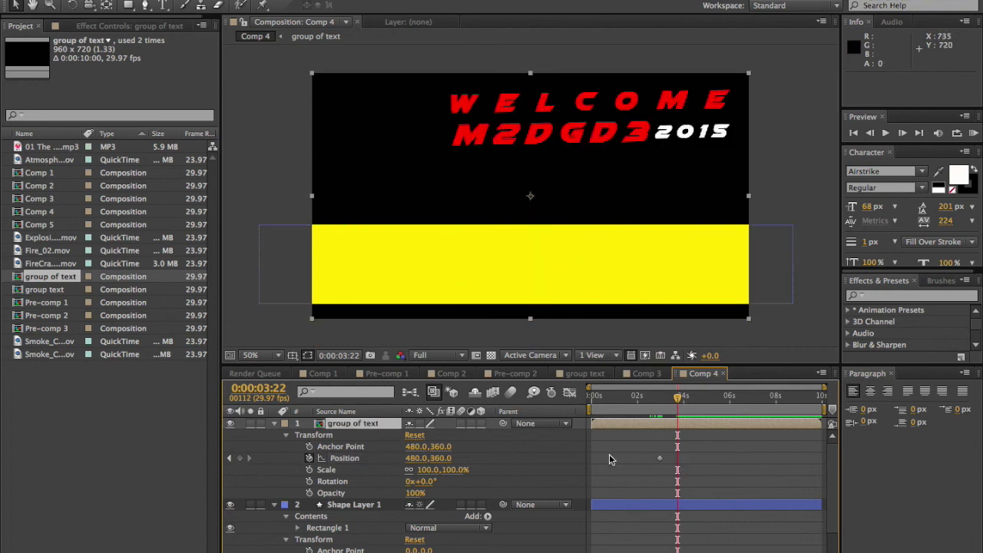
pyautogui.moveTo(715, 97); pyautogui.dragTo(717, 251)
# - Play the composition from the start to check the text and banner animation
pyautogui.moveTo(679, 398); pyautogui.dragTo(577, 409)
pyautogui.press('space')
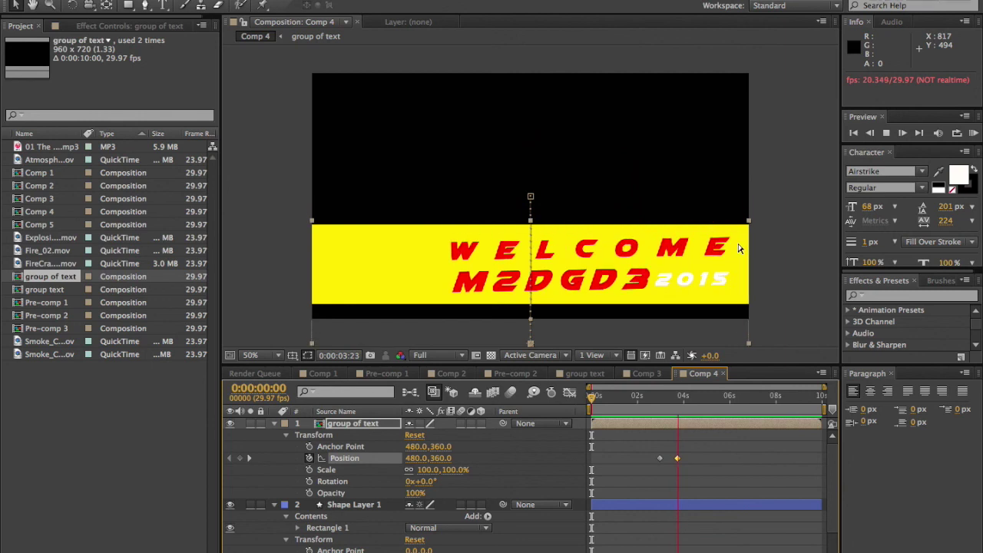
pyautogui.press('space')
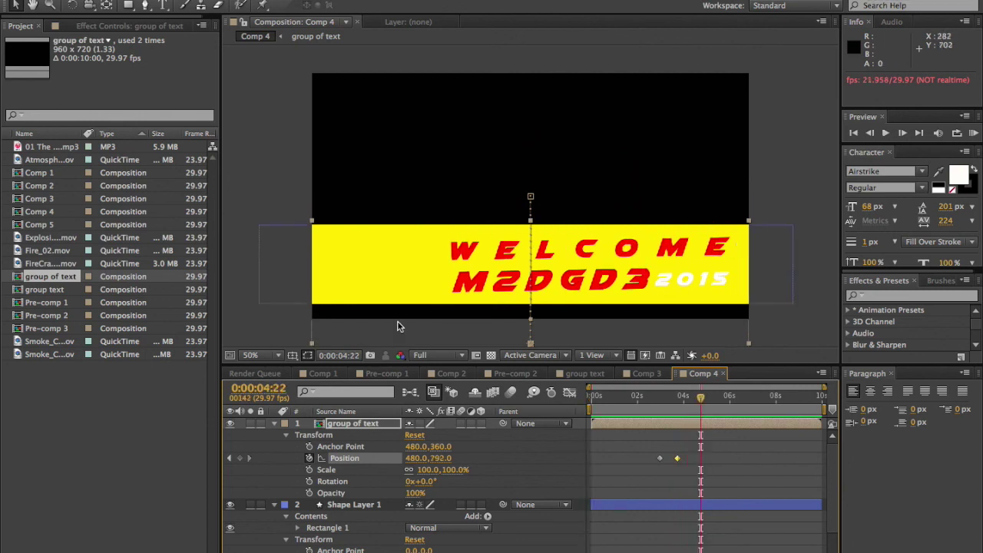
# - Collapse the group of text and rectangle layers, and turn both into 3D layers
pyautogui.click(275, 425)
pyautogui.click(275, 435)
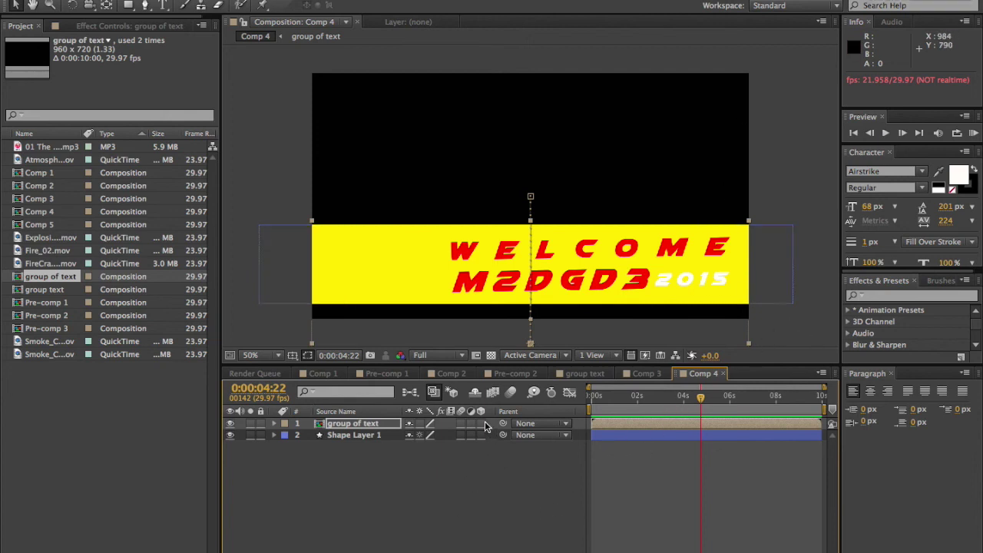
pyautogui.moveTo(482, 423); pyautogui.dragTo(481, 437)
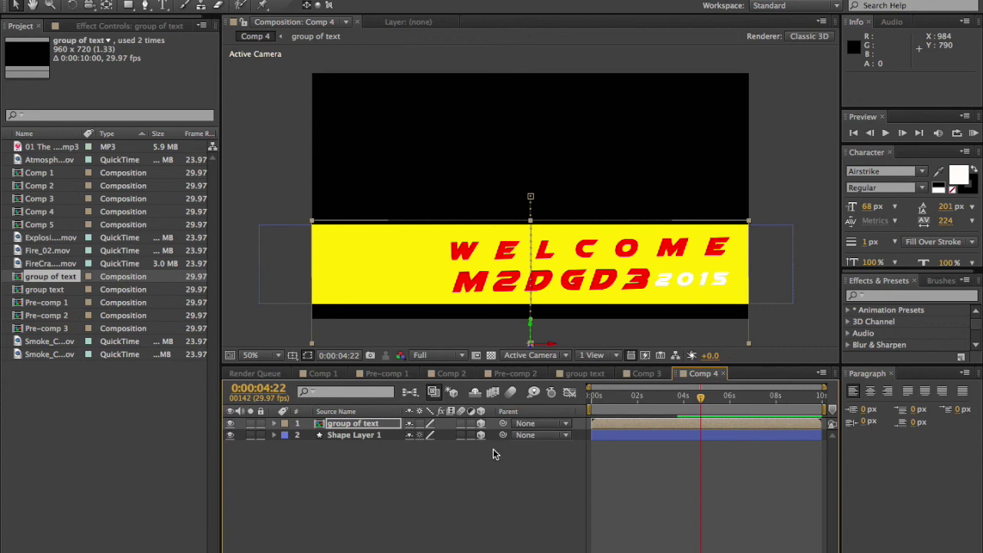
# - Add a white Parallel light with 100% intensity and shadow casting to the composition
pyautogui.rightClick(411, 487)
pyautogui.moveTo(499, 439)
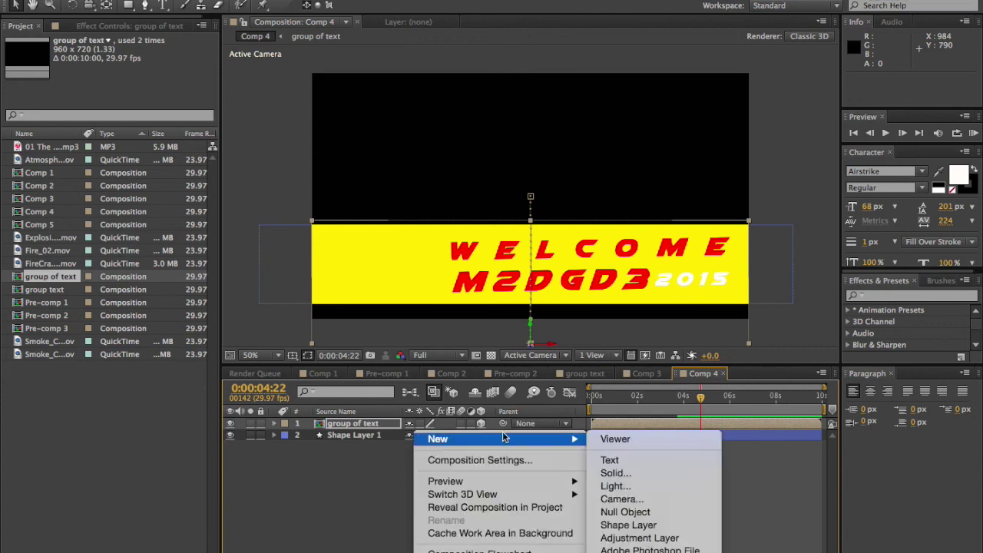
pyautogui.click(637, 483)
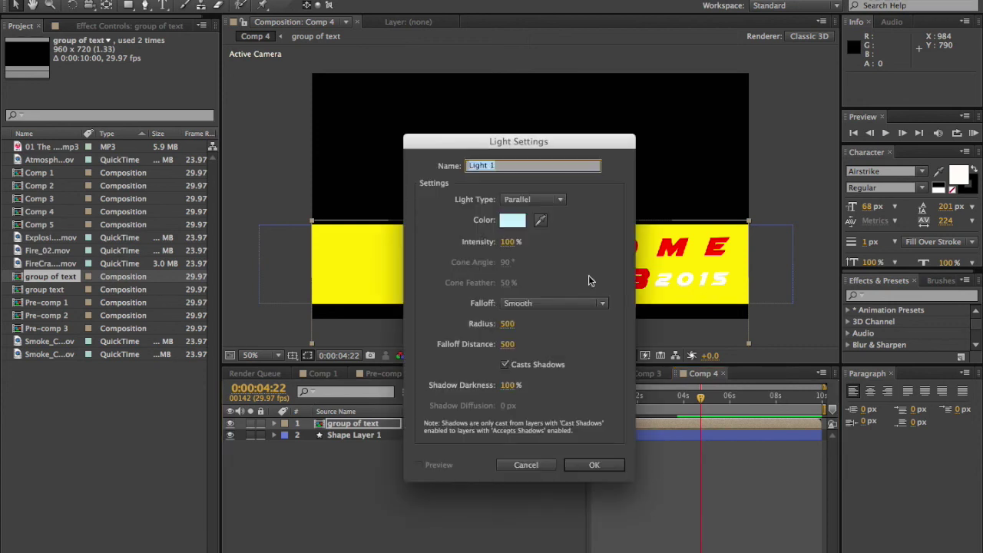
pyautogui.click(515, 222)
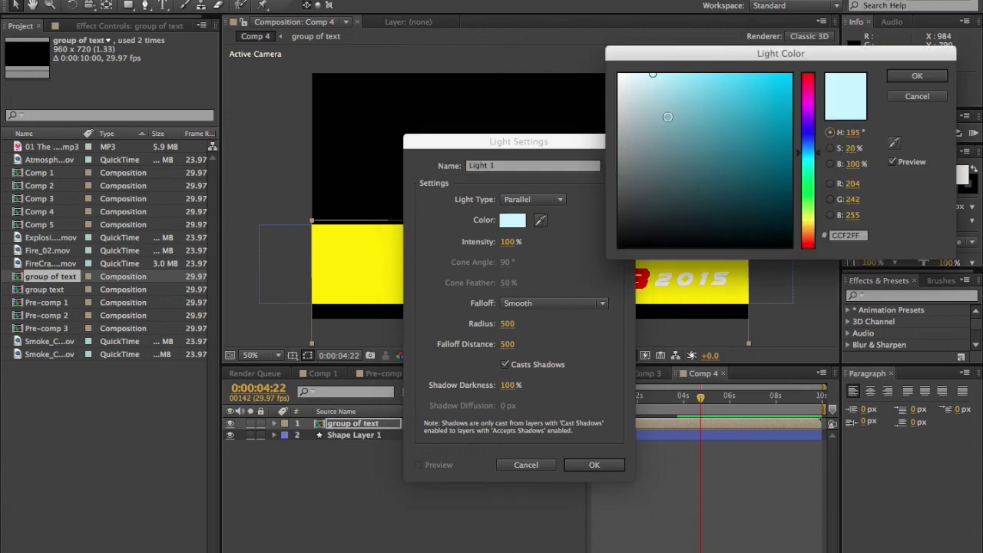
pyautogui.click(912, 76)
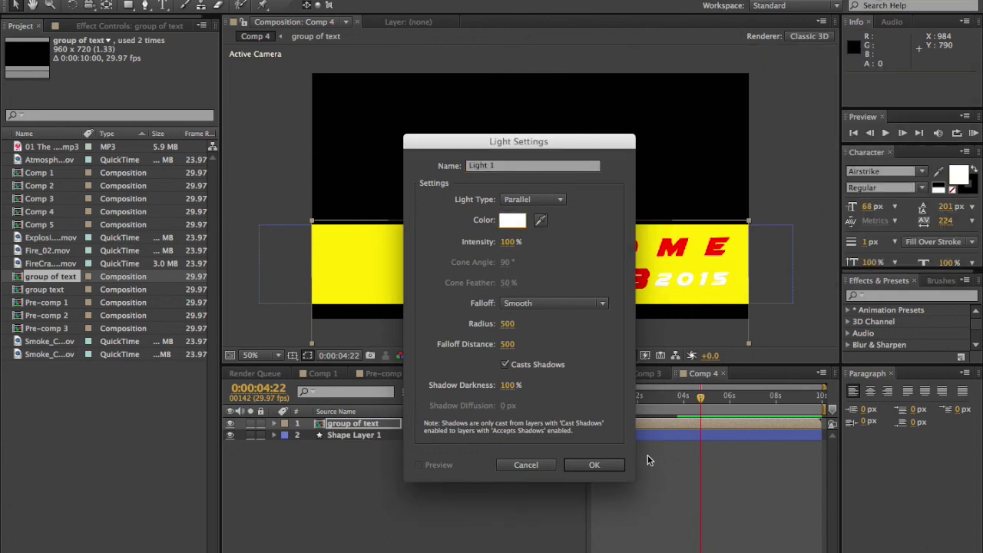
pyautogui.click(611, 465)
# - Move the light to about 509.4, 209.5, -437.9 and its point of interest to about 507.2, 431.4, 6.6
pyautogui.moveTo(562, 144); pyautogui.dragTo(563, 278)
pyautogui.moveTo(466, 253); pyautogui.dragTo(599, 109)
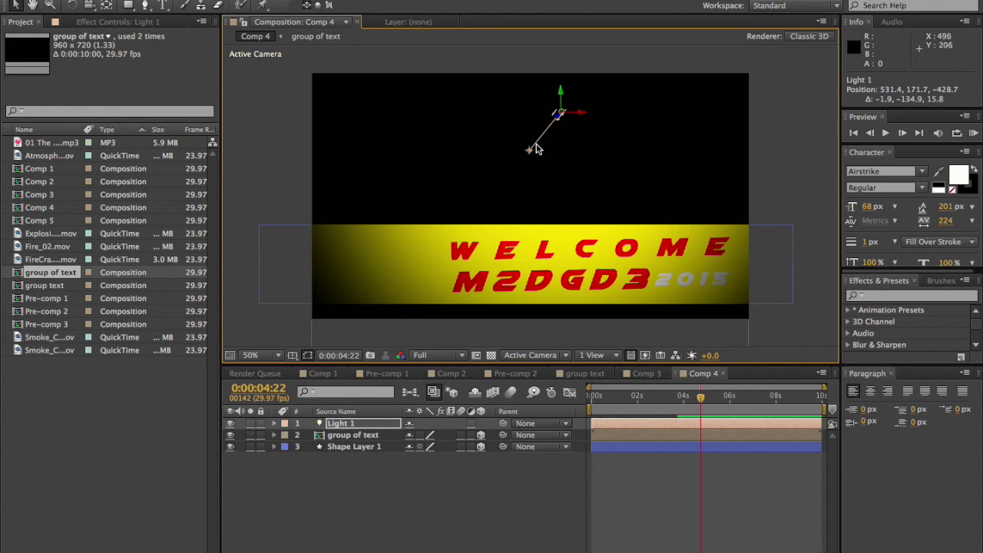
pyautogui.moveTo(566, 96); pyautogui.dragTo(675, 137)
pyautogui.moveTo(604, 169); pyautogui.dragTo(543, 222)
# - Keyframe the light's position at 0:00:03:13; at 0:00:04:18 move it to about 519.4, 413.2, -376.9, with its point of interest at about 592.6, 273.8, 67.5
pyautogui.moveTo(699, 397); pyautogui.dragTo(671, 420)
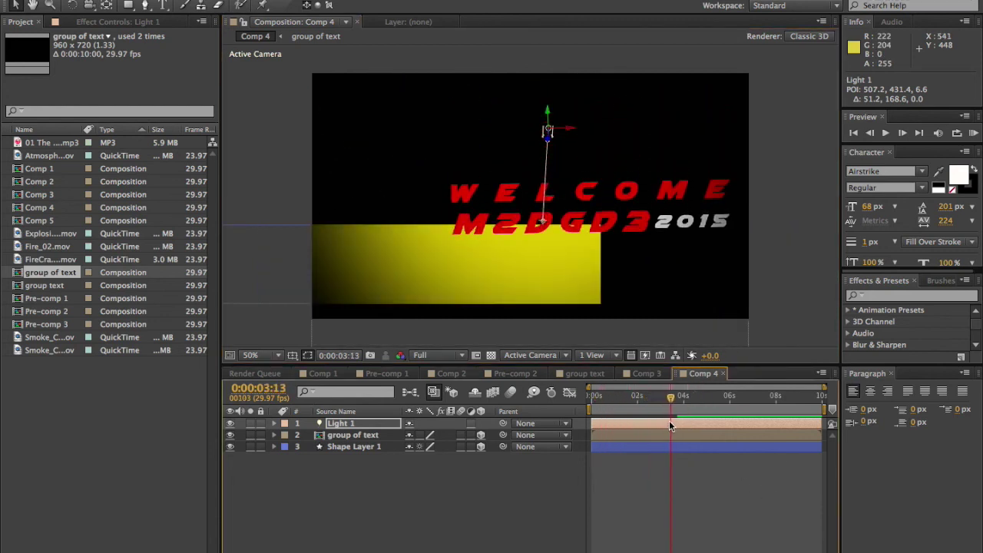
pyautogui.click(274, 424)
pyautogui.click(285, 436)
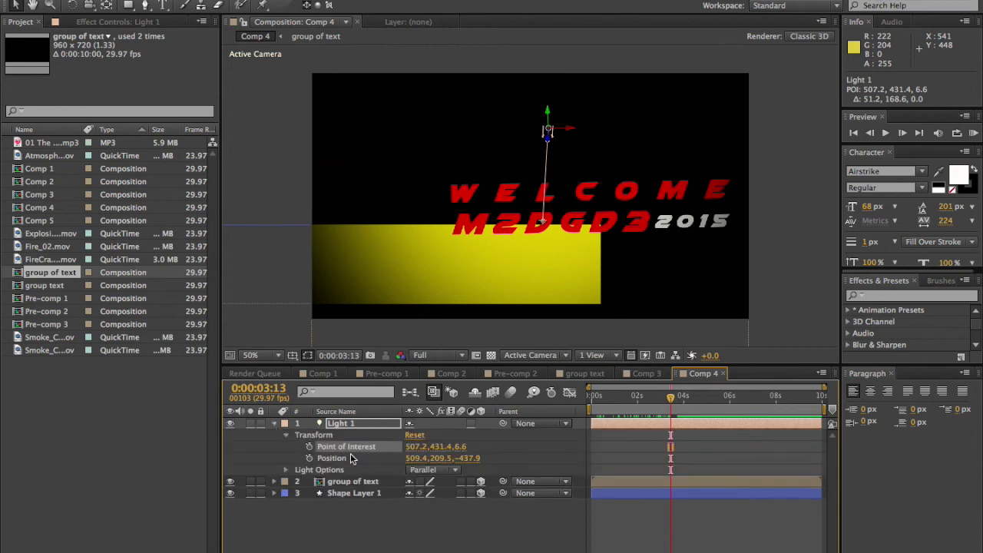
pyautogui.click(309, 458)
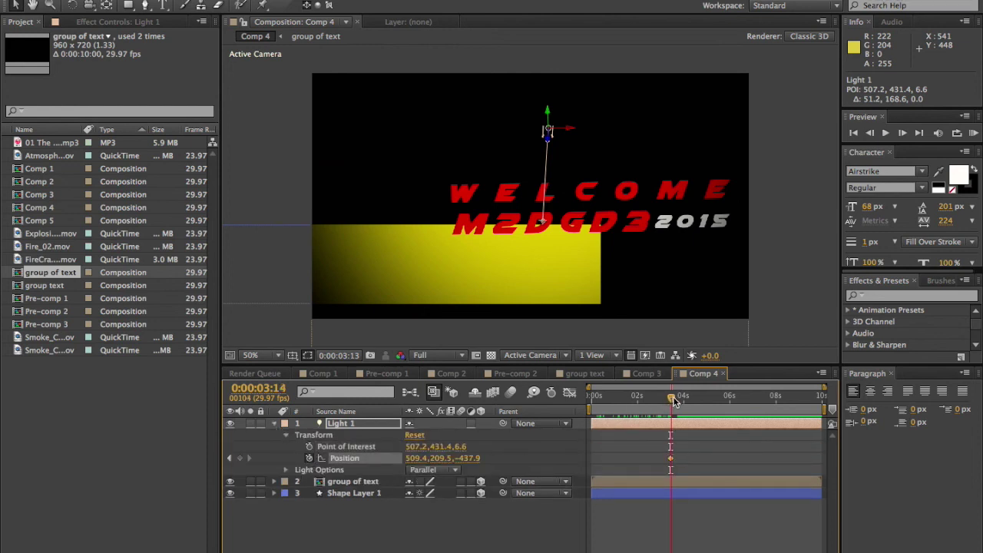
pyautogui.moveTo(673, 399); pyautogui.dragTo(696, 399)
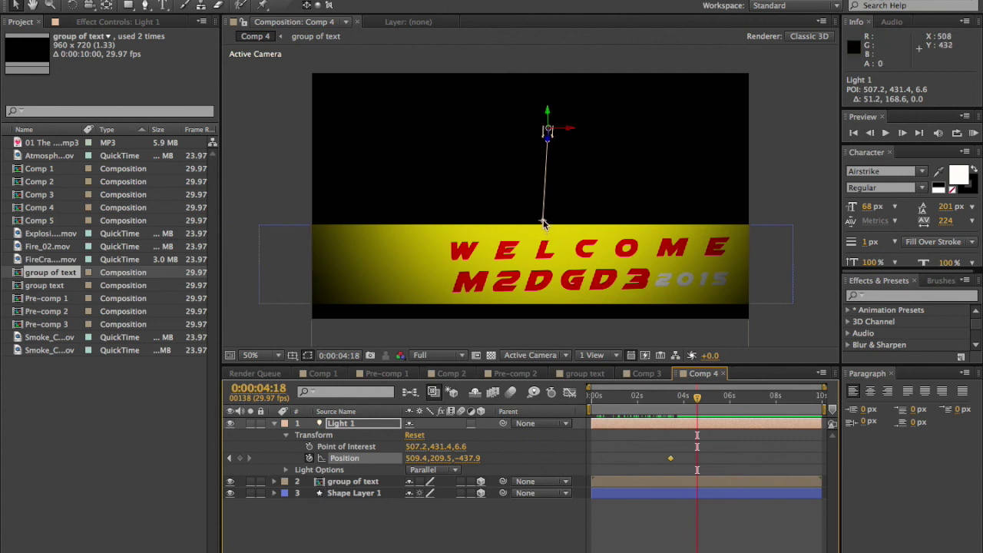
pyautogui.moveTo(542, 223); pyautogui.dragTo(578, 100)
pyautogui.moveTo(700, 397); pyautogui.dragTo(700, 397)
pyautogui.moveTo(542, 103); pyautogui.dragTo(568, 192)
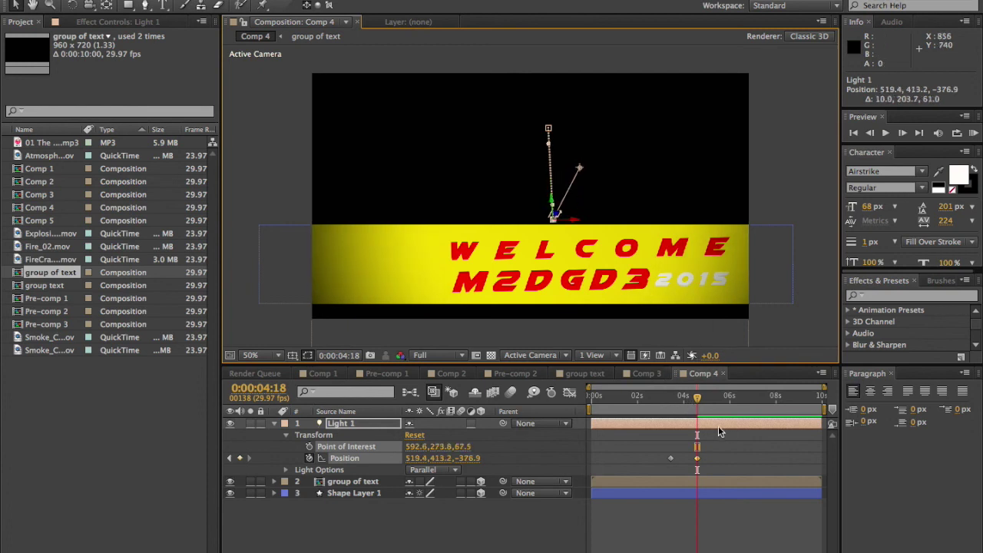
# - Scrub between 0:00:04:00 and 0:00:04:17 to examine how the moving light falls on the banner and text
pyautogui.moveTo(700, 400); pyautogui.dragTo(685, 420)
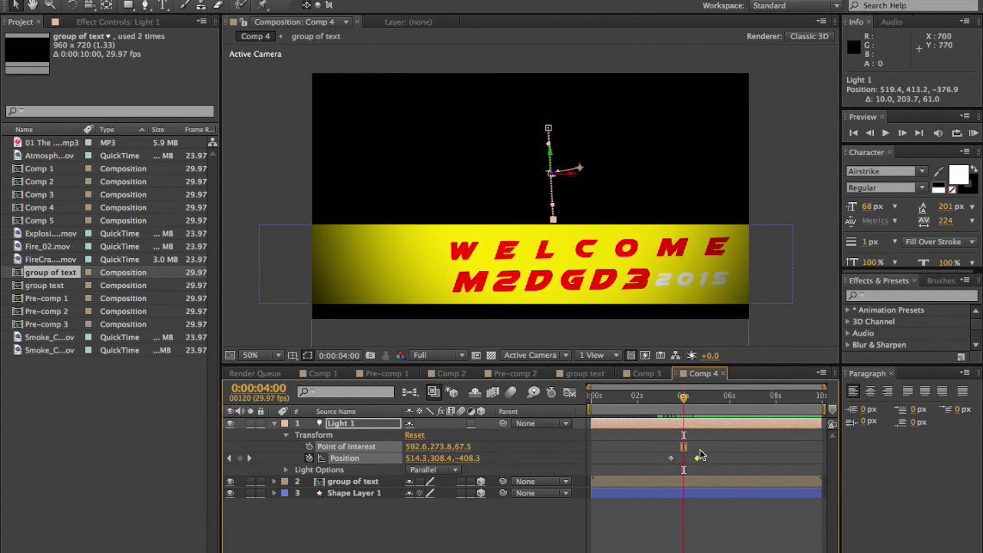
pyautogui.moveTo(684, 399); pyautogui.dragTo(690, 455)
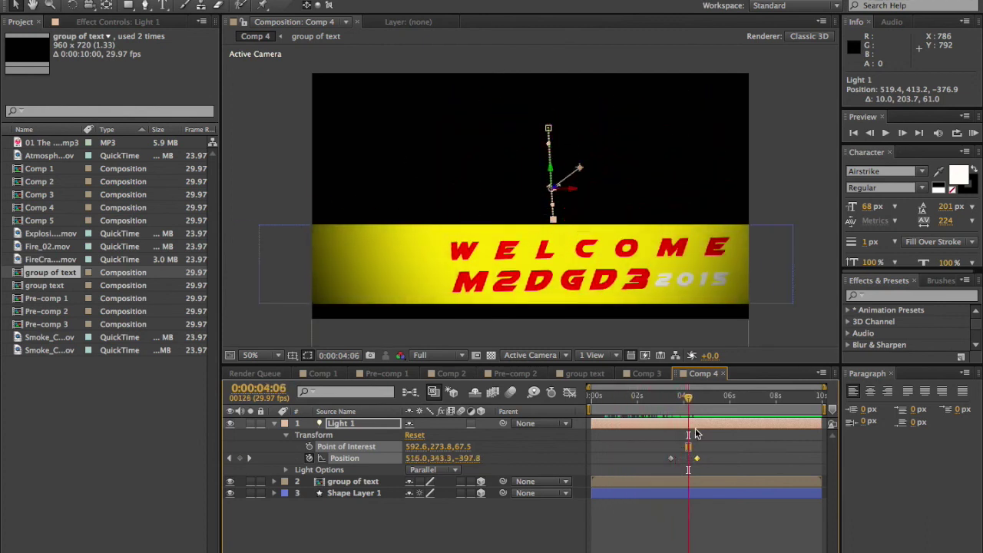
pyautogui.moveTo(688, 407); pyautogui.dragTo(697, 440)
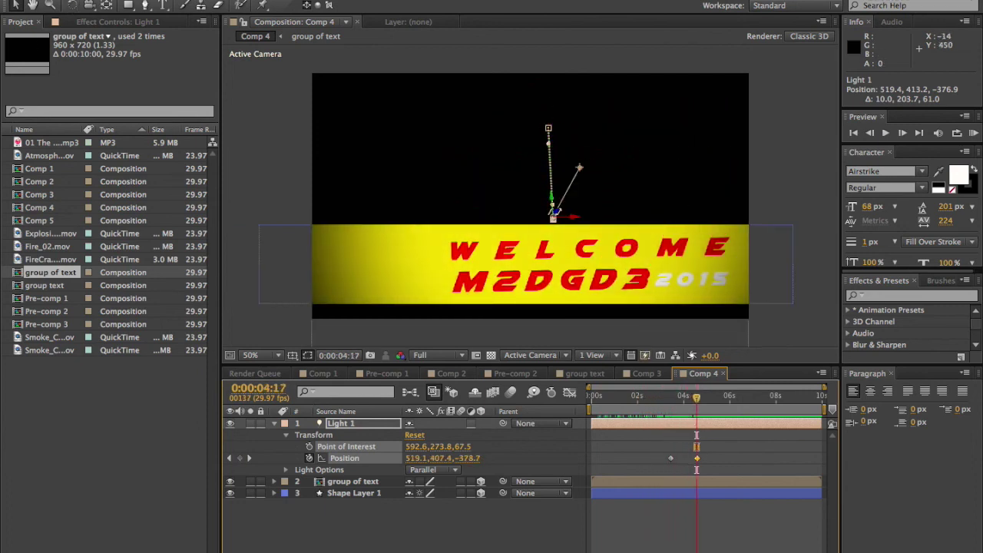
pyautogui.click(114, 0)
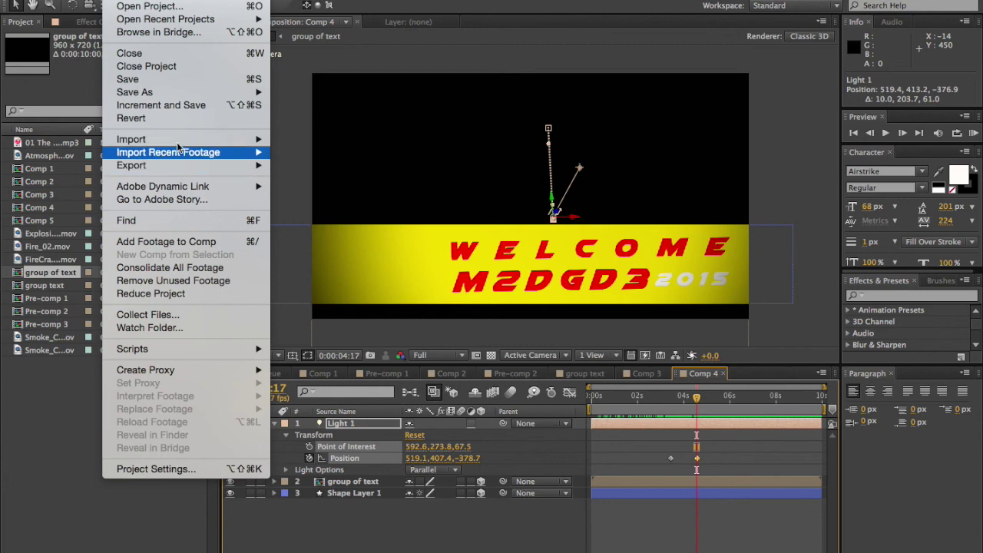
pyautogui.moveTo(224, 139)
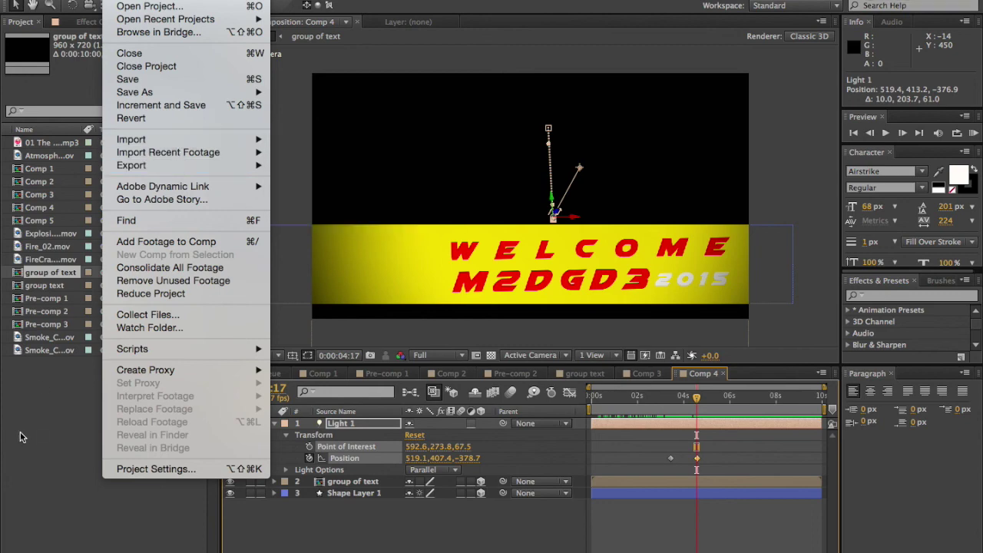
pyautogui.press('Escape')
# - Add the 01 The Ascension.mp3 audio to Comp 4 as the lowest layer, and return the current time to 0:00:00:00
pyautogui.click(43, 144)
pyautogui.moveTo(34, 144); pyautogui.dragTo(606, 511)
pyautogui.moveTo(689, 398); pyautogui.dragTo(573, 421)
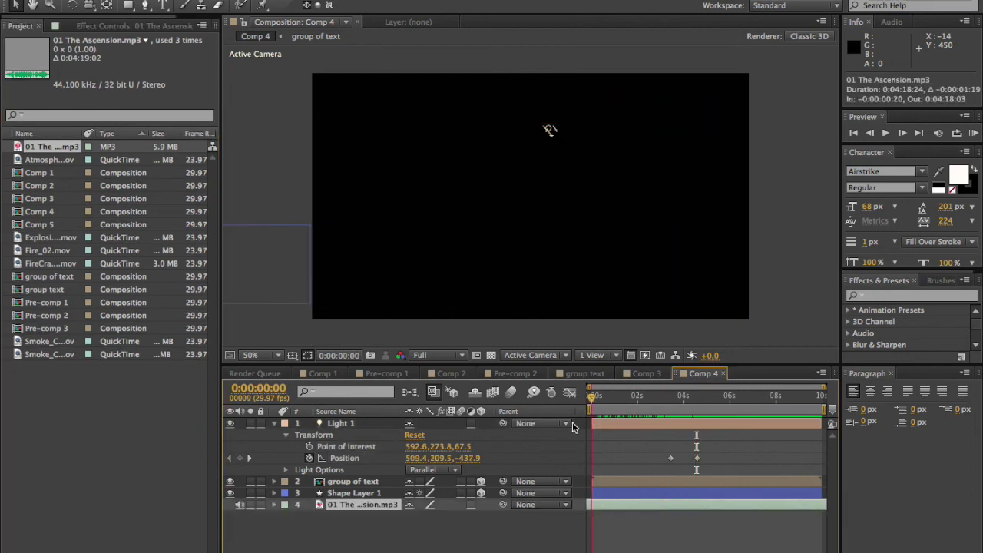
# - Run a RAM preview of the whole title with its music, and stop it near 0:00:07:17
pyautogui.click(974, 134)
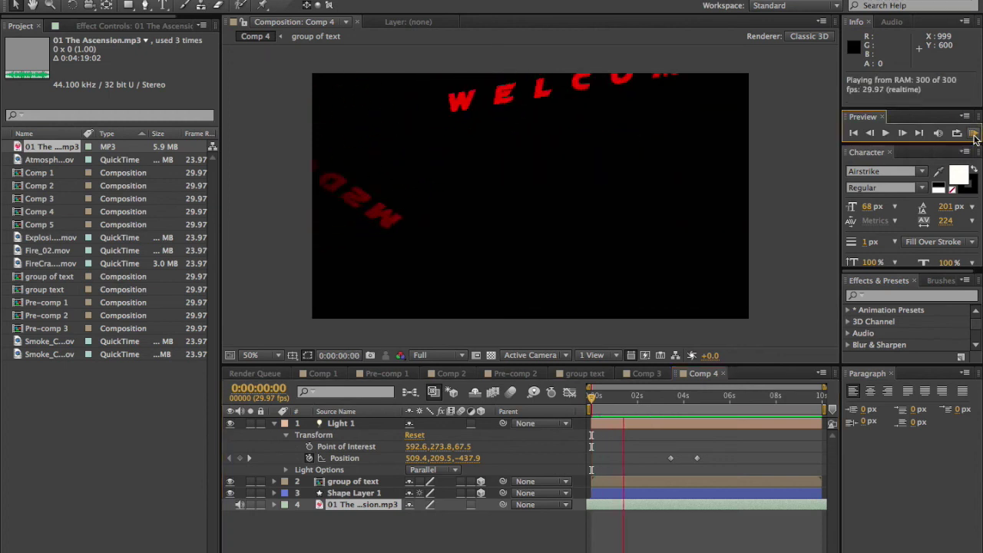
pyautogui.press('XF86AudioLowerVolume')
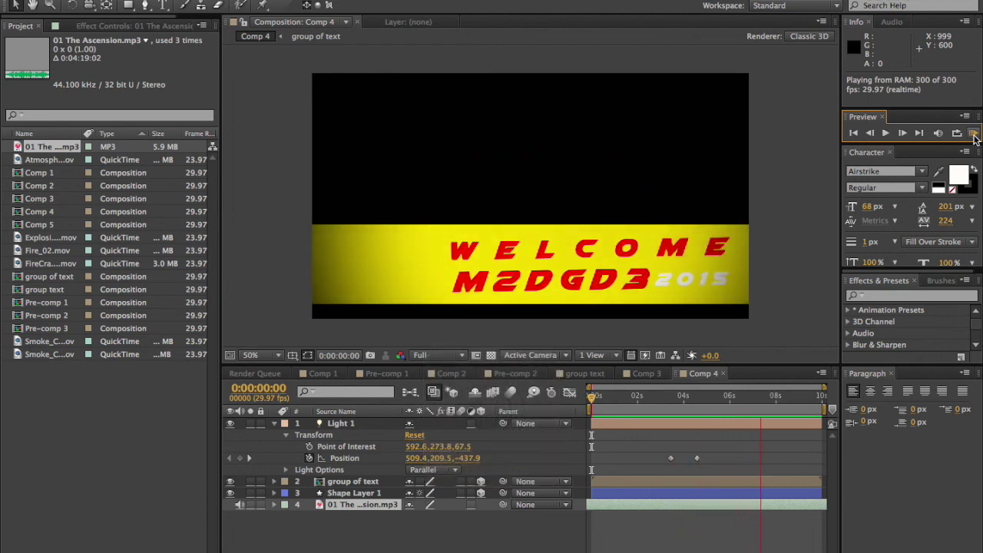
pyautogui.click(974, 135)
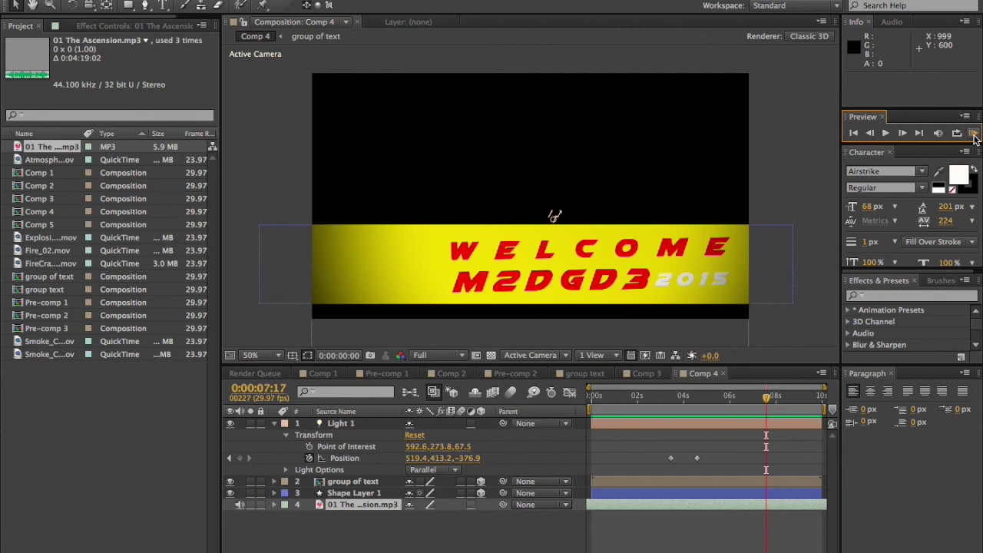